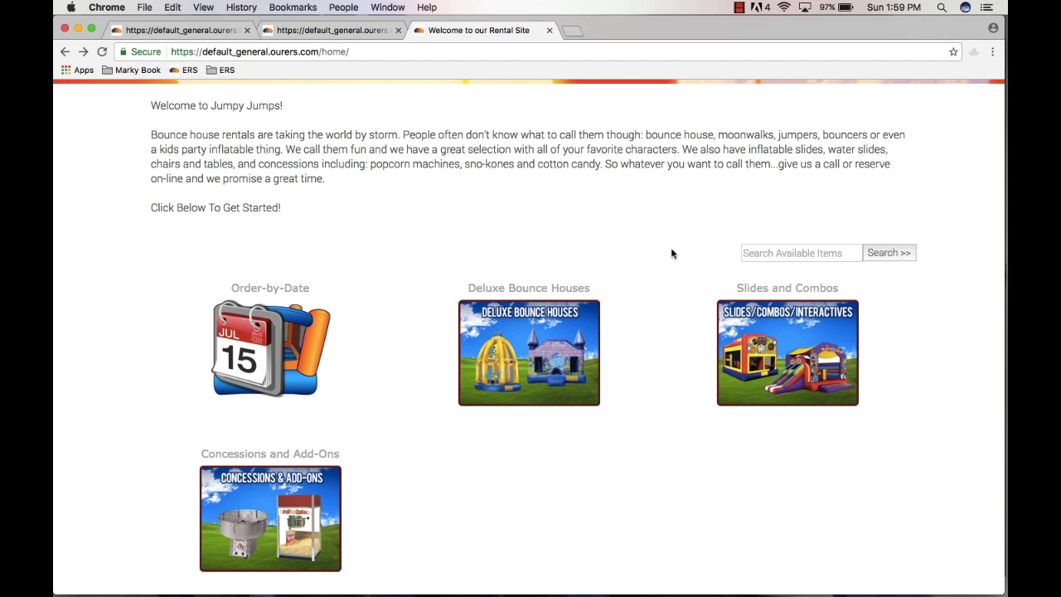
Step: Examine the live home page's welcome text, store category tiles and header banner
{"action": "scroll", "coordinate": [671, 253], "scroll_direction": "down", "scroll_amount": 2}
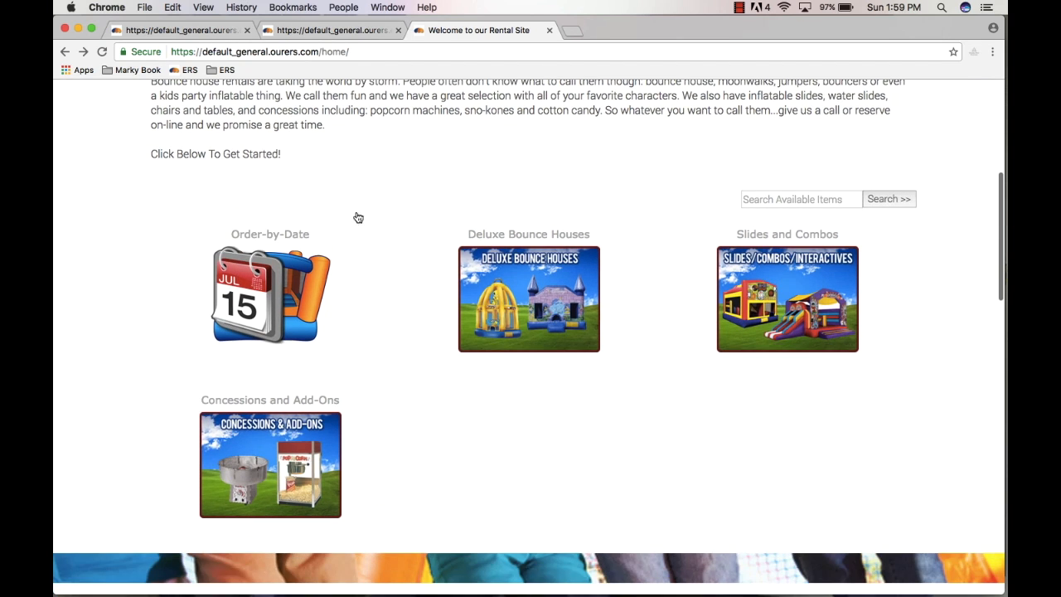
{"action": "scroll", "coordinate": [514, 388], "scroll_direction": "up", "scroll_amount": 4}
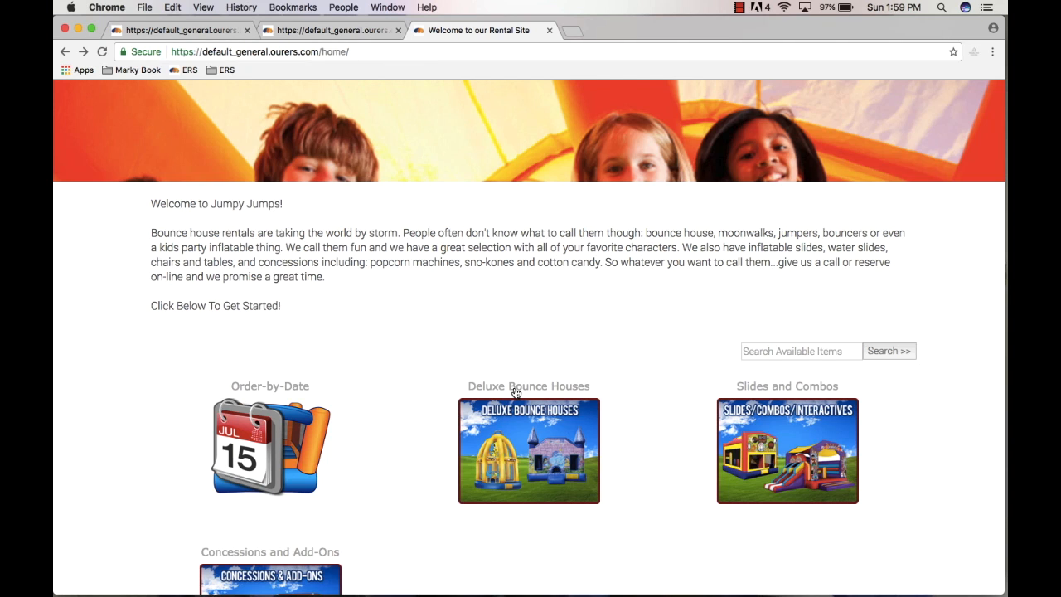
{"action": "scroll", "coordinate": [516, 392], "scroll_direction": "down", "scroll_amount": 1}
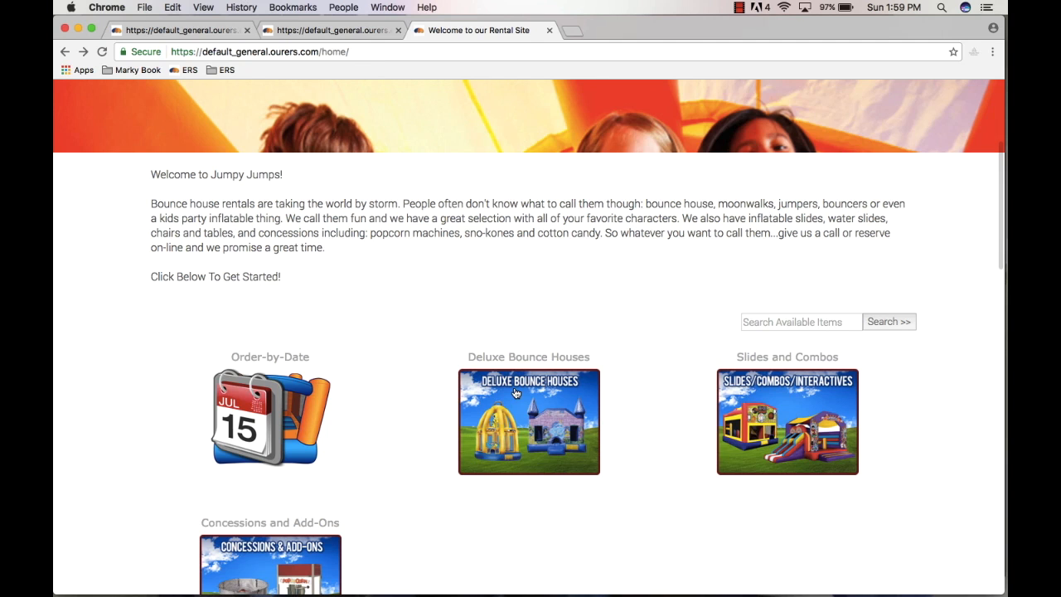
{"action": "scroll", "coordinate": [516, 392], "scroll_direction": "down", "scroll_amount": 1}
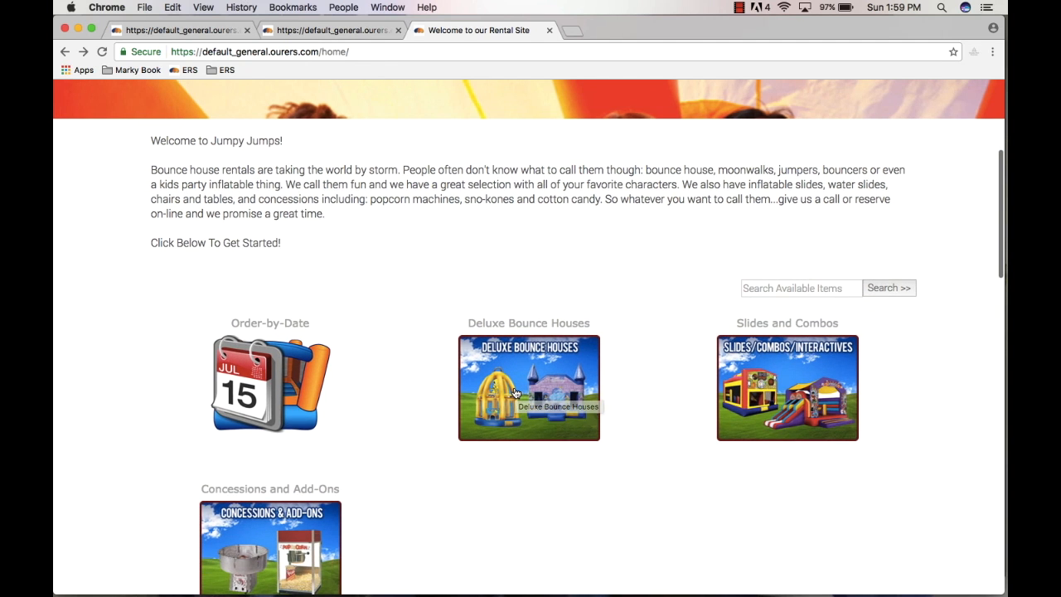
{"action": "scroll", "coordinate": [548, 338], "scroll_direction": "down", "scroll_amount": 1}
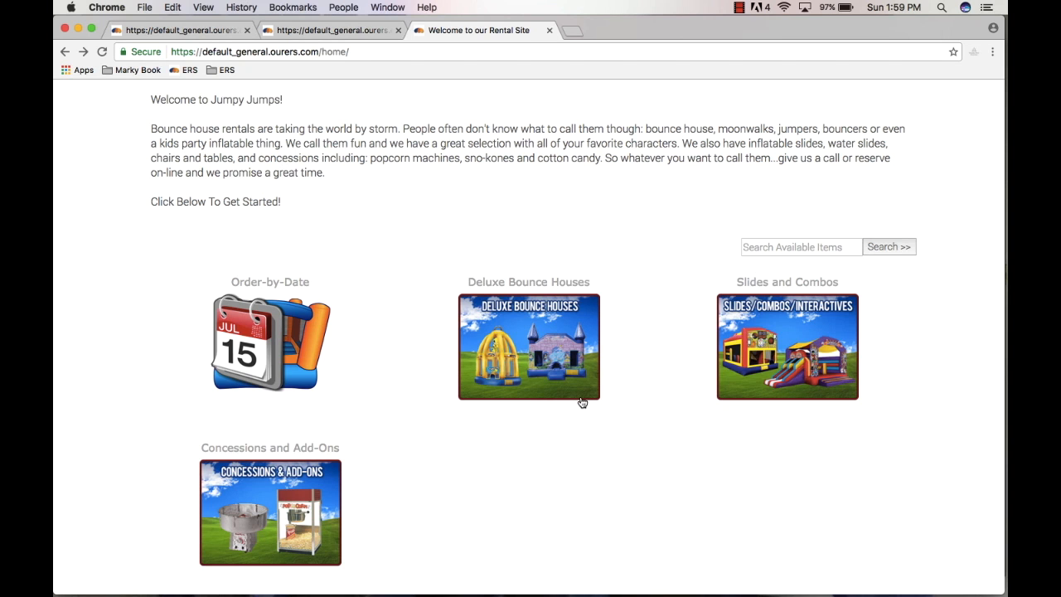
{"action": "scroll", "coordinate": [583, 402], "scroll_direction": "up", "scroll_amount": 1}
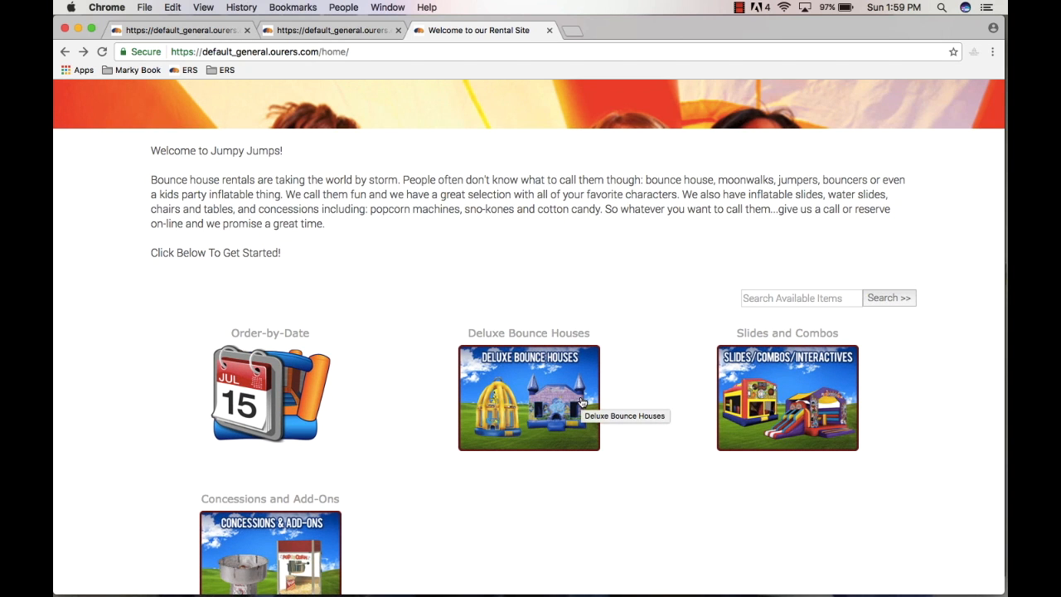
{"action": "scroll", "coordinate": [583, 402], "scroll_direction": "up", "scroll_amount": 3}
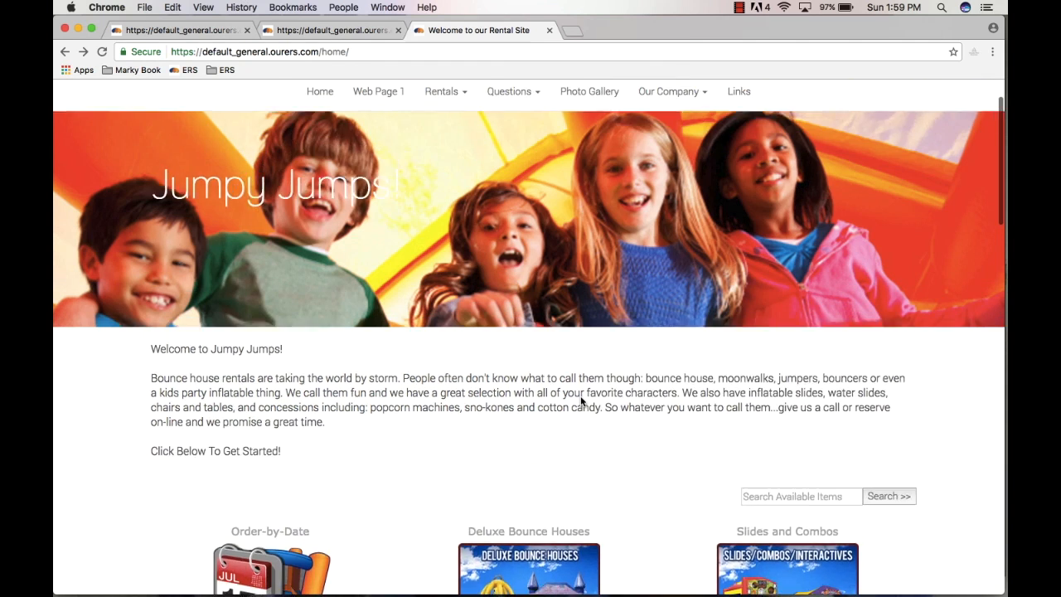
{"action": "scroll", "coordinate": [580, 396], "scroll_direction": "up", "scroll_amount": 1}
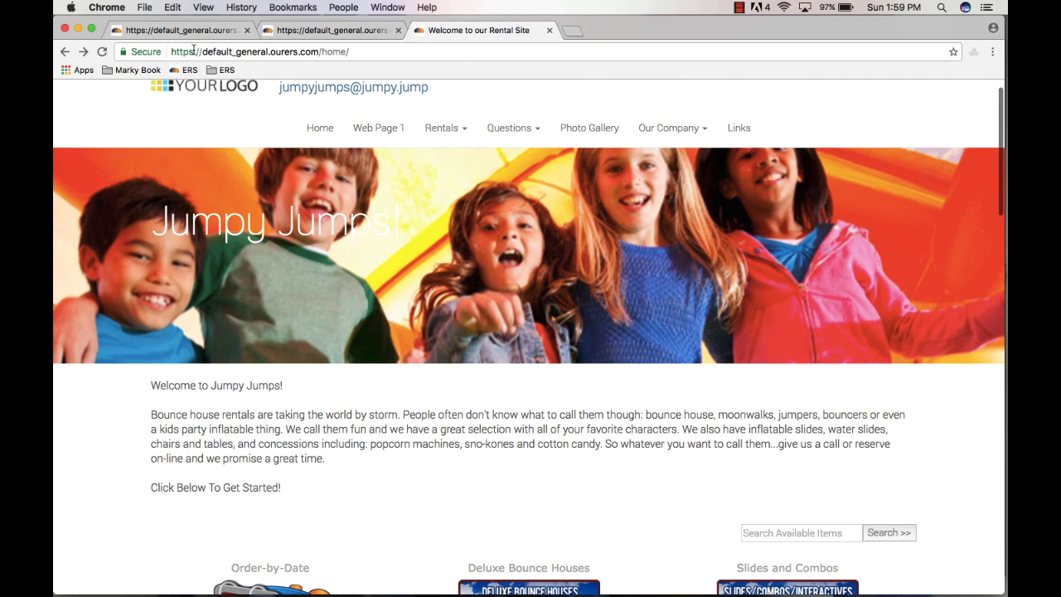
Step: Compare the [store] placeholder in the home page's section editor with the category tiles on the live home page
{"action": "left_click", "coordinate": [190, 31]}
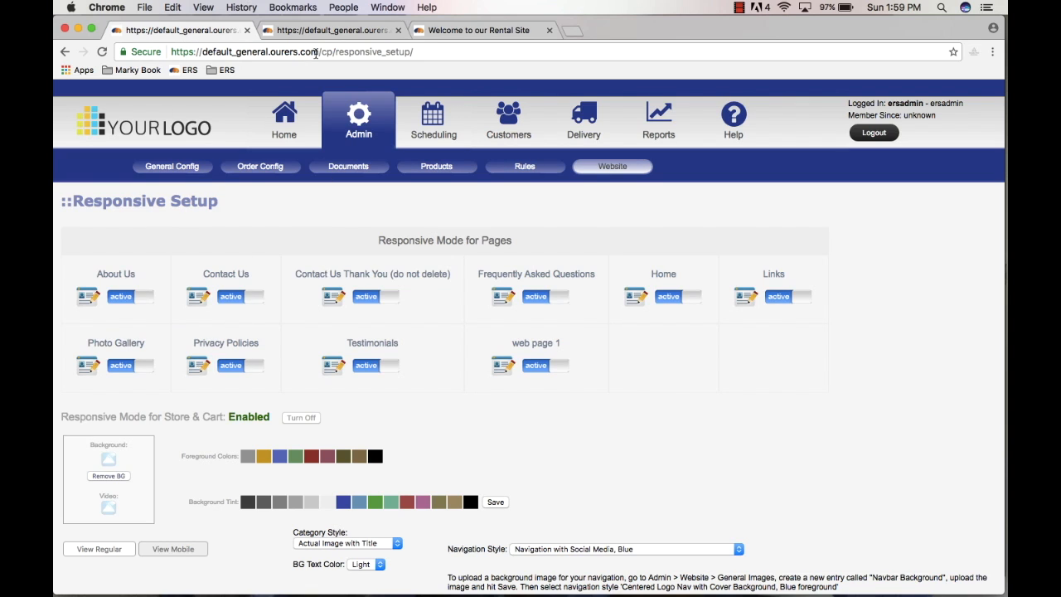
{"action": "left_click", "coordinate": [335, 31]}
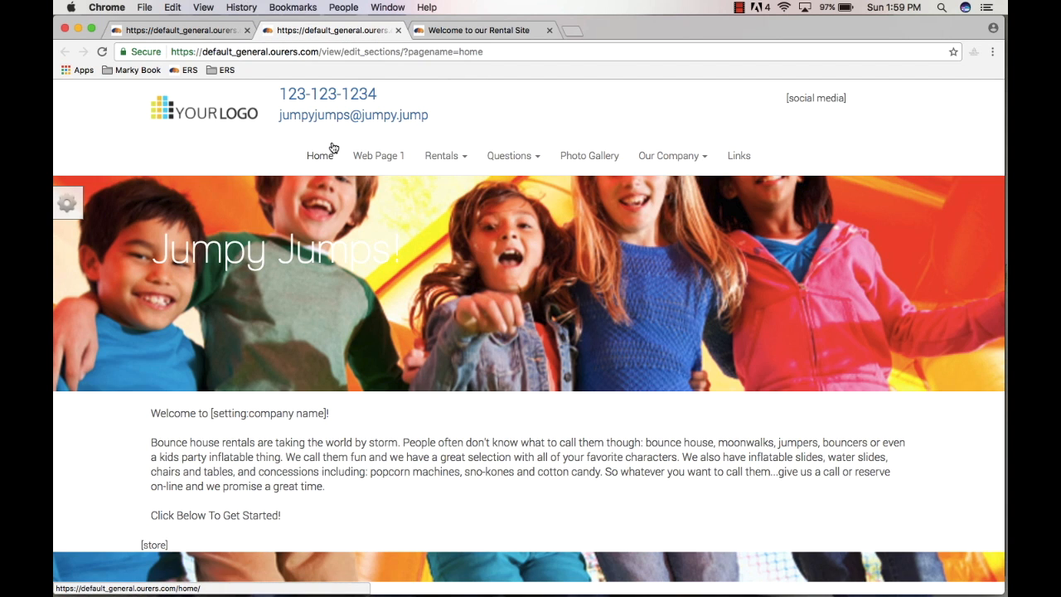
{"action": "scroll", "coordinate": [332, 148], "scroll_direction": "down", "scroll_amount": 4}
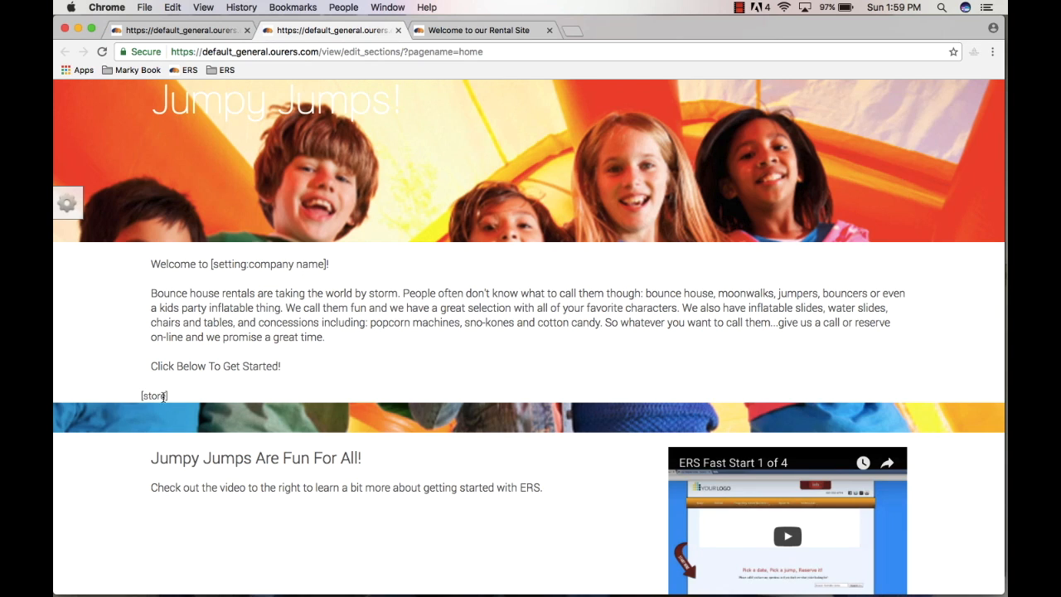
{"action": "left_click", "coordinate": [469, 37]}
{"action": "scroll", "coordinate": [495, 343], "scroll_direction": "down", "scroll_amount": 5}
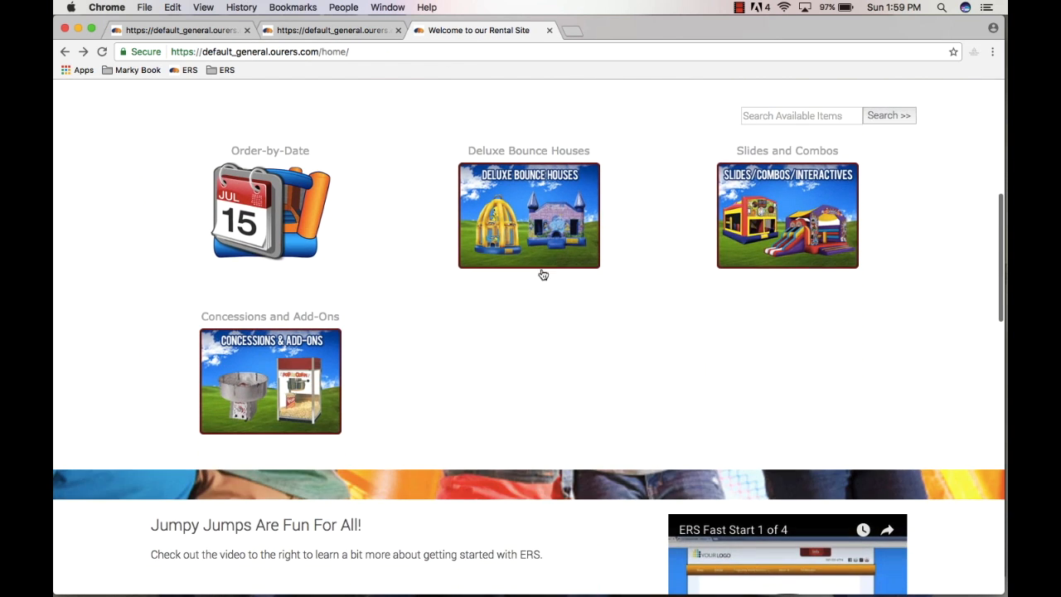
Step: Review the Responsive Setup page's per-page responsive toggles and the Store & Cart settings
{"action": "left_click", "coordinate": [202, 34]}
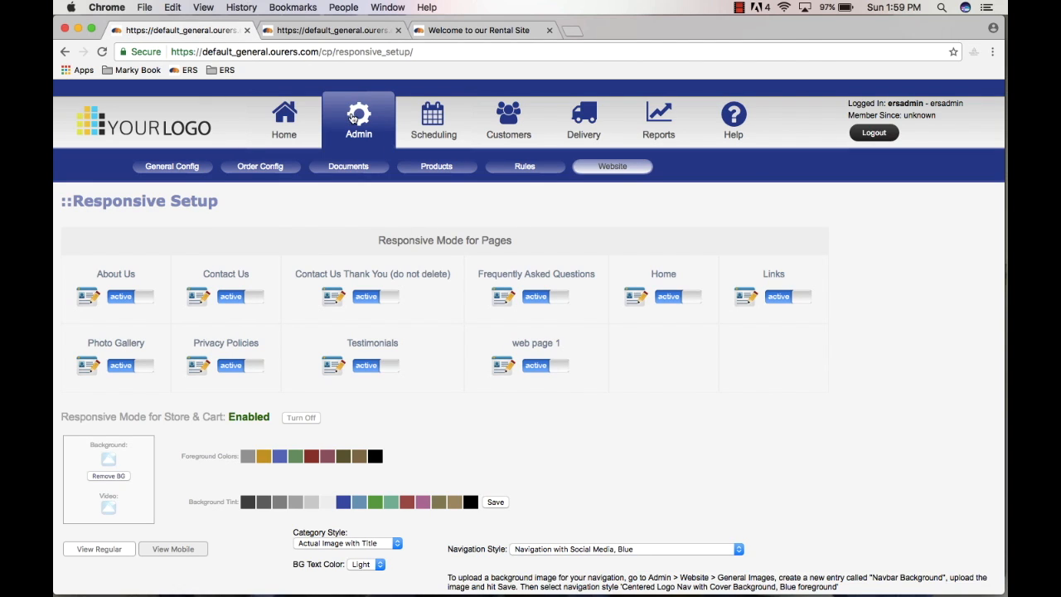
{"action": "mouse_move", "coordinate": [625, 161]}
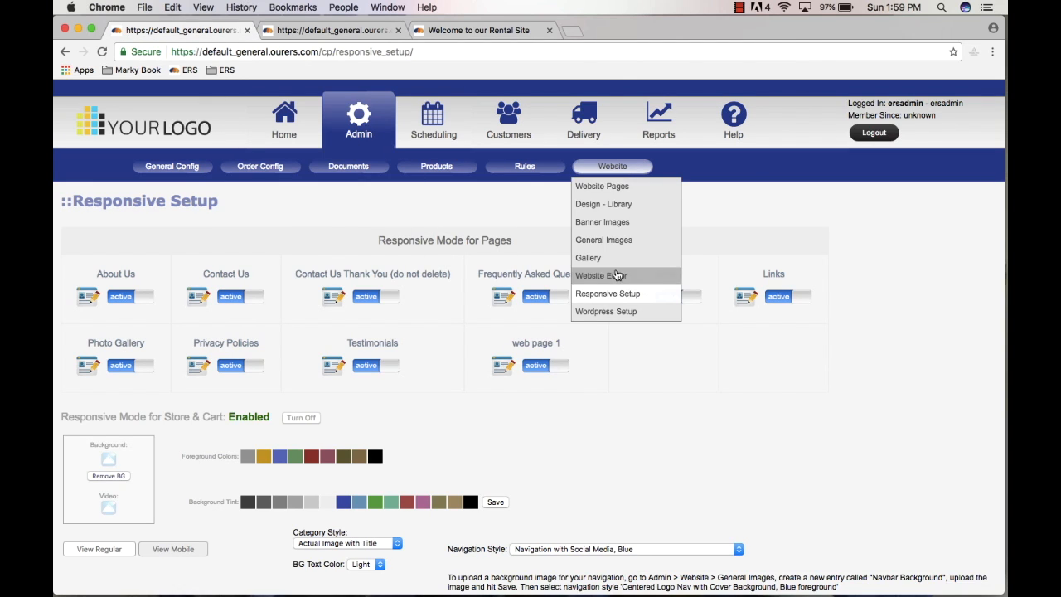
{"action": "scroll", "coordinate": [731, 347], "scroll_direction": "down", "scroll_amount": 1}
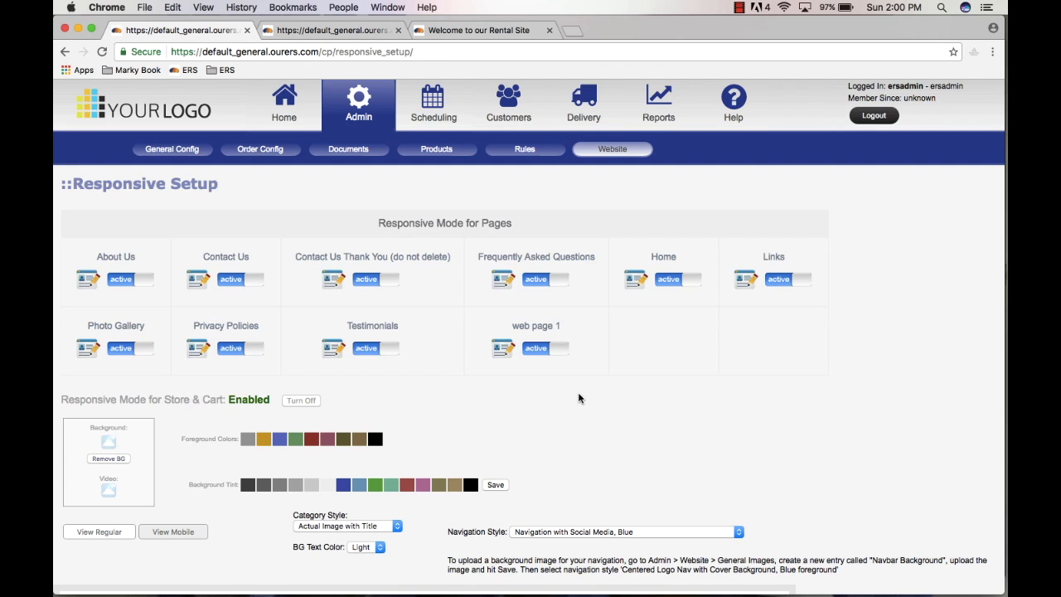
{"action": "scroll", "coordinate": [579, 398], "scroll_direction": "down", "scroll_amount": 2}
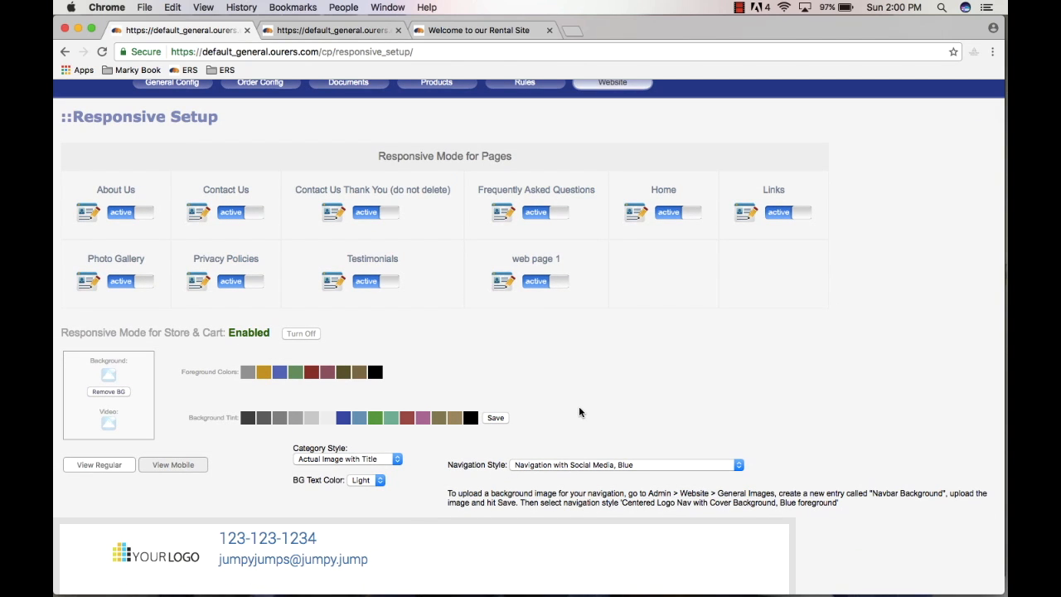
{"action": "scroll", "coordinate": [594, 410], "scroll_direction": "down", "scroll_amount": 1}
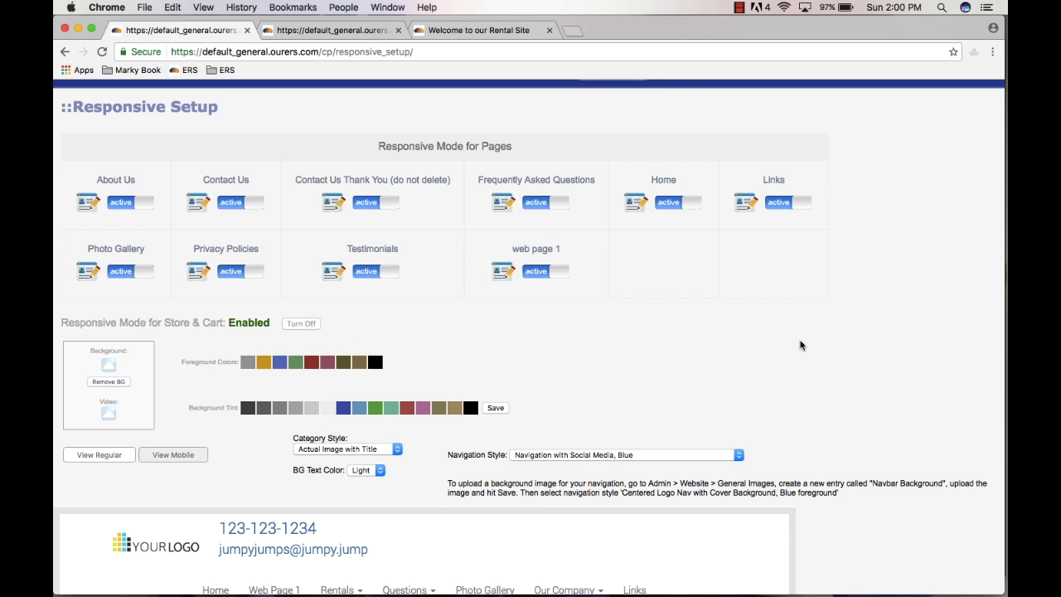
{"action": "scroll", "coordinate": [800, 344], "scroll_direction": "down", "scroll_amount": 3}
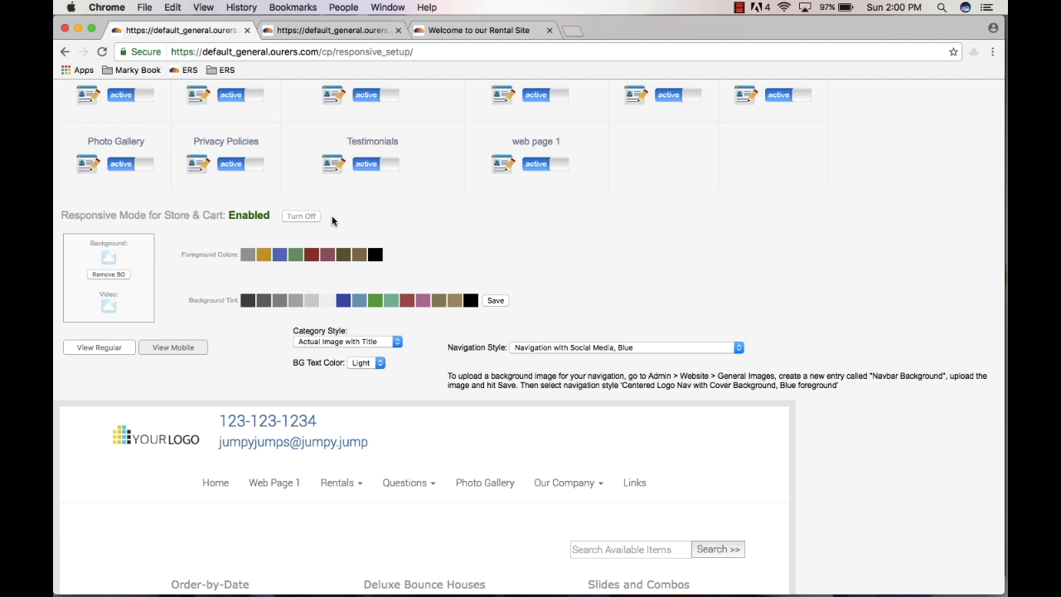
{"action": "scroll", "coordinate": [332, 221], "scroll_direction": "up", "scroll_amount": 2}
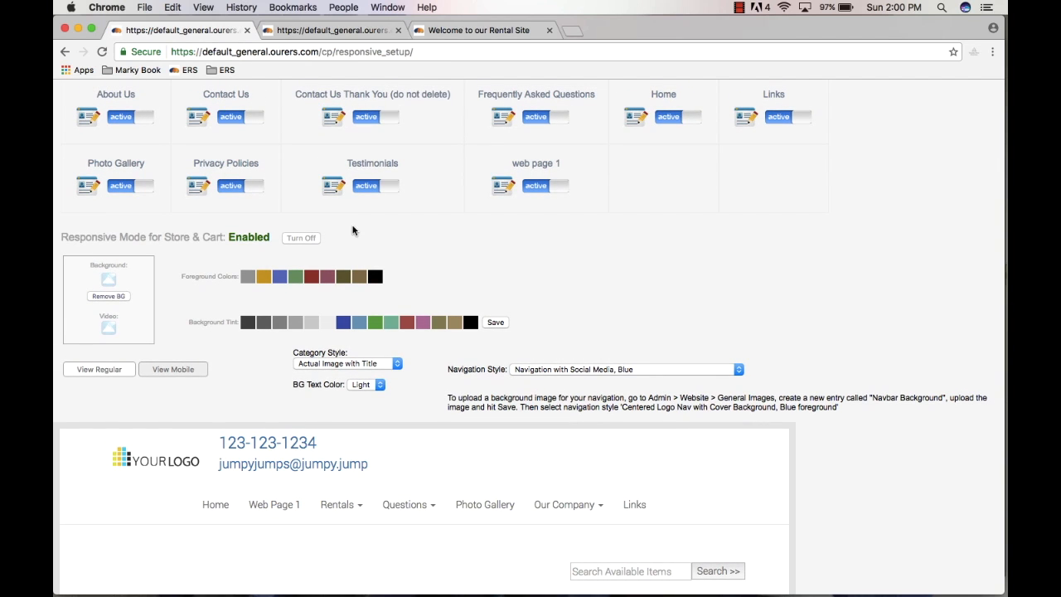
Step: Open the Deluxe Bounce Houses category on the live rental site and view its products
{"action": "left_click", "coordinate": [448, 30]}
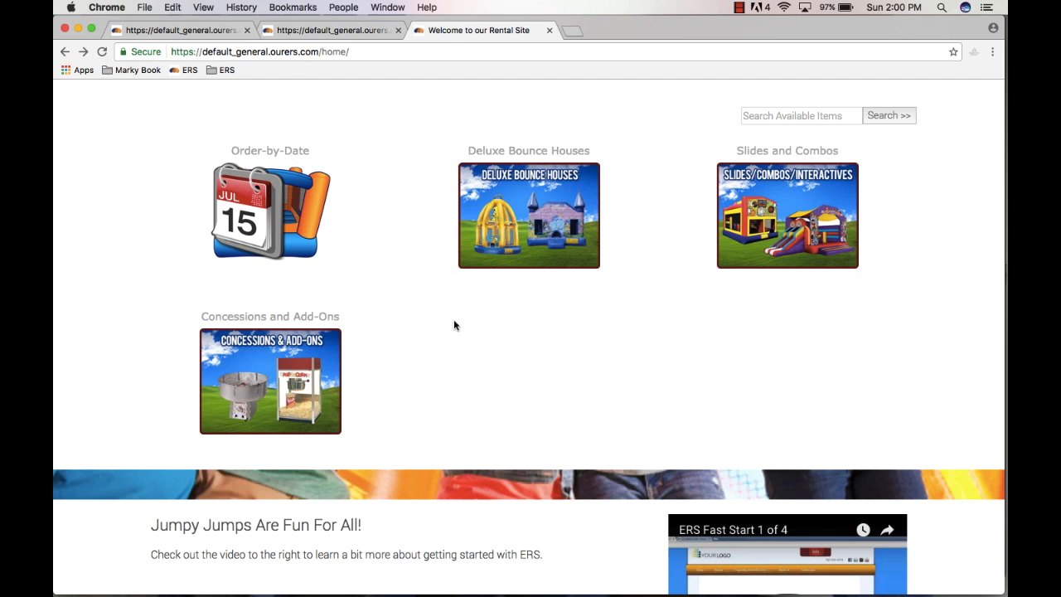
{"action": "scroll", "coordinate": [456, 302], "scroll_direction": "up", "scroll_amount": 3}
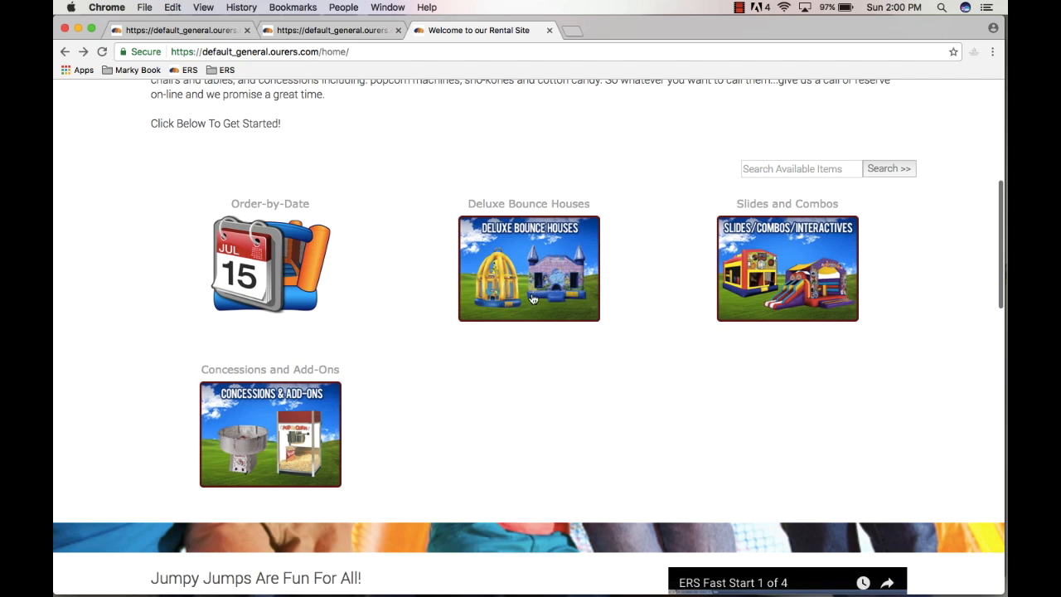
{"action": "left_click", "coordinate": [530, 259]}
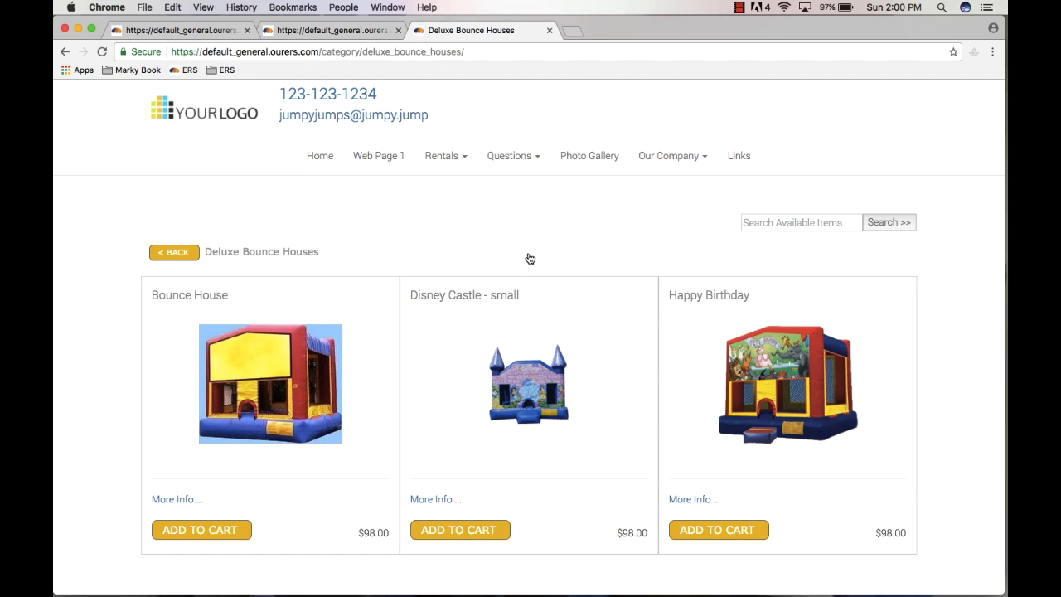
{"action": "scroll", "coordinate": [530, 259], "scroll_direction": "down", "scroll_amount": 1}
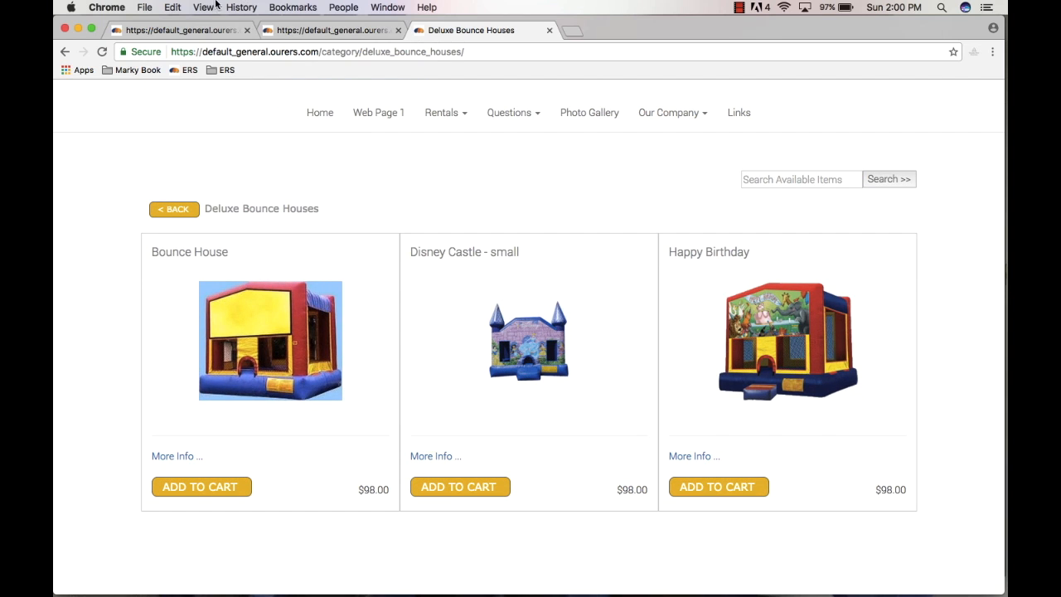
Step: Compare the store preview in Responsive Setup with the live Deluxe Bounce Houses category page
{"action": "left_click", "coordinate": [202, 31]}
{"action": "scroll", "coordinate": [433, 395], "scroll_direction": "down", "scroll_amount": 3}
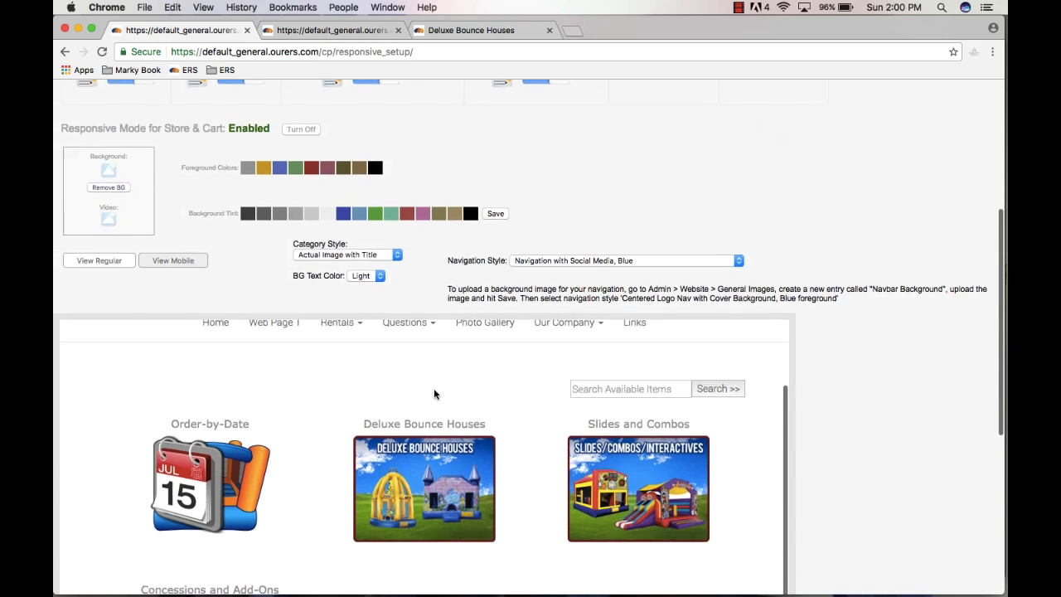
{"action": "scroll", "coordinate": [434, 395], "scroll_direction": "down", "scroll_amount": 5}
{"action": "scroll", "coordinate": [444, 312], "scroll_direction": "up", "scroll_amount": 4}
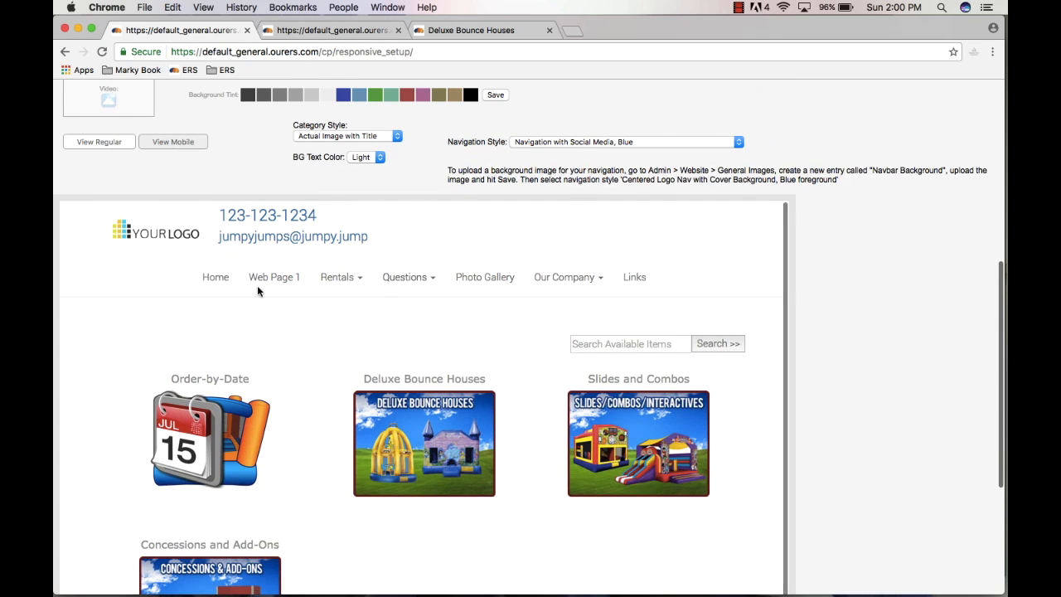
{"action": "left_click", "coordinate": [495, 31]}
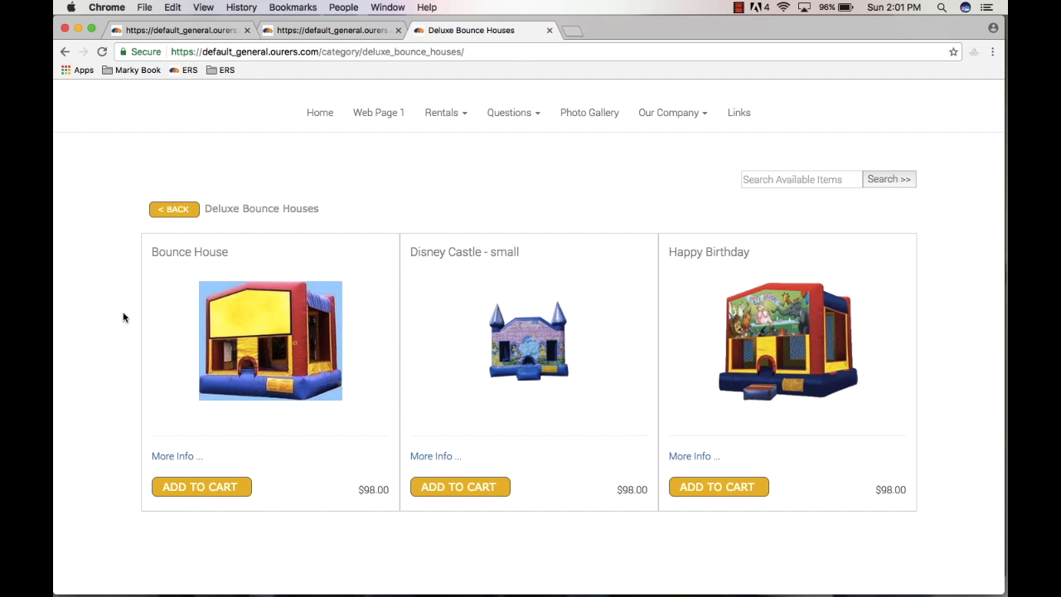
{"action": "left_click", "coordinate": [204, 33]}
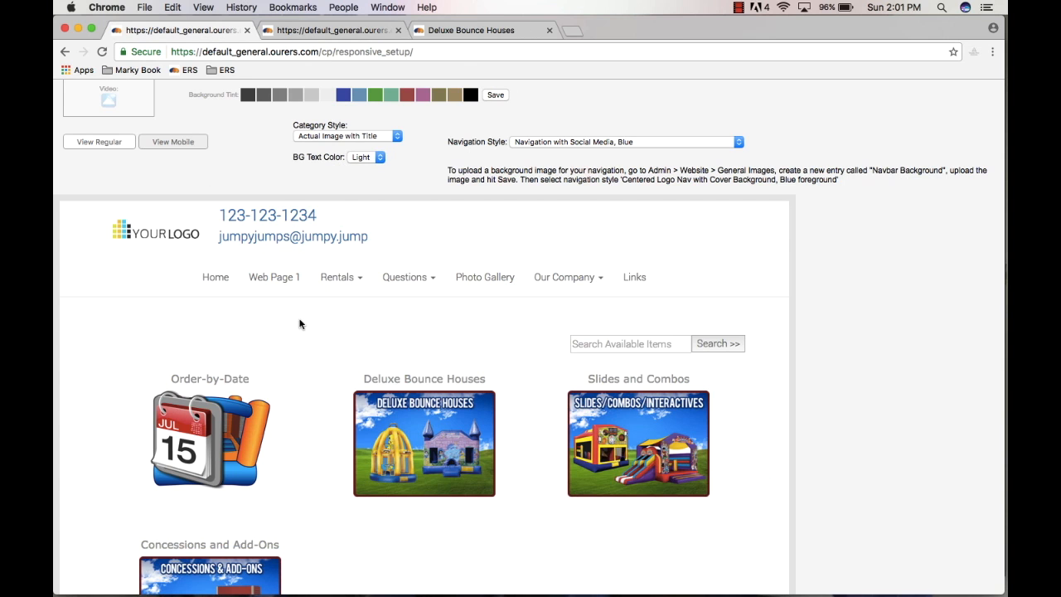
{"action": "scroll", "coordinate": [300, 325], "scroll_direction": "up", "scroll_amount": 5}
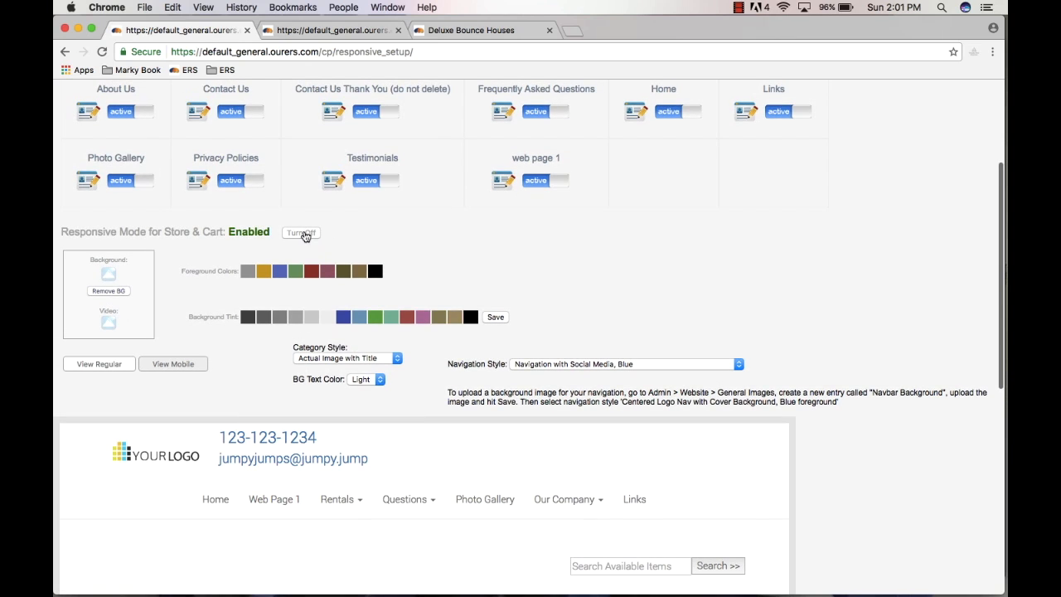
Step: Return the live site from the Deluxe Bounce Houses category to the home page, and go back to Responsive Setup
{"action": "left_click", "coordinate": [471, 30]}
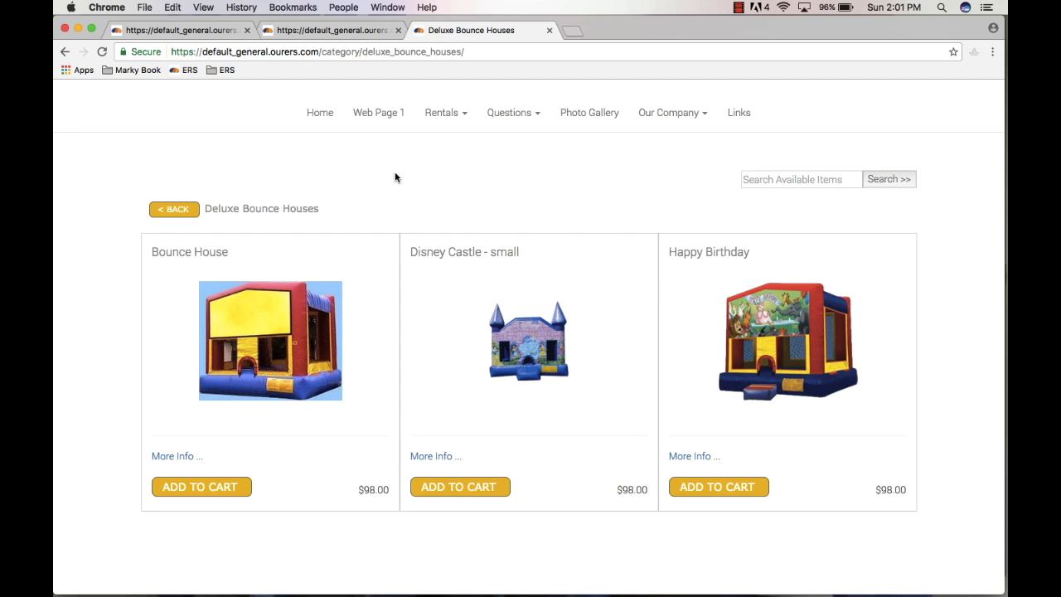
{"action": "left_click", "coordinate": [65, 51]}
{"action": "left_click", "coordinate": [199, 30]}
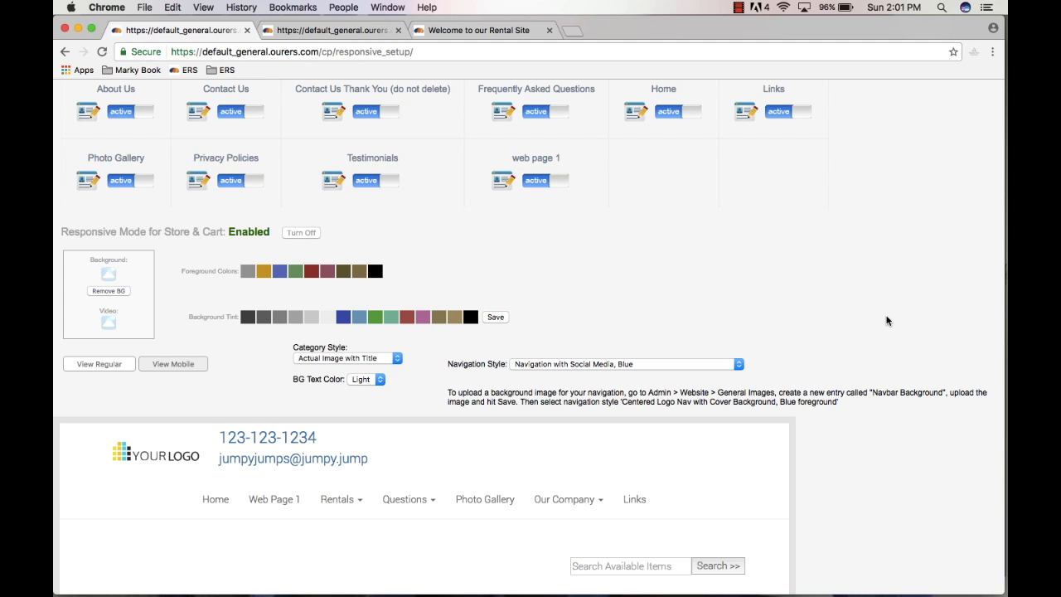
Step: Set the existing sky_web_back… image as the Store & Cart background and check it in the preview
{"action": "scroll", "coordinate": [887, 321], "scroll_direction": "down", "scroll_amount": 2}
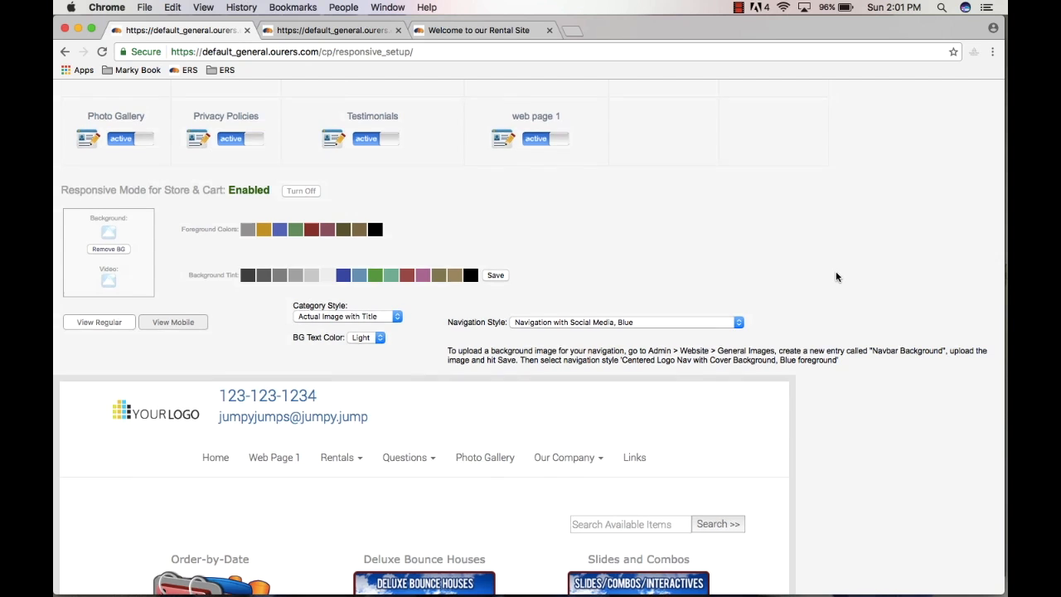
{"action": "scroll", "coordinate": [834, 275], "scroll_direction": "down", "scroll_amount": 2}
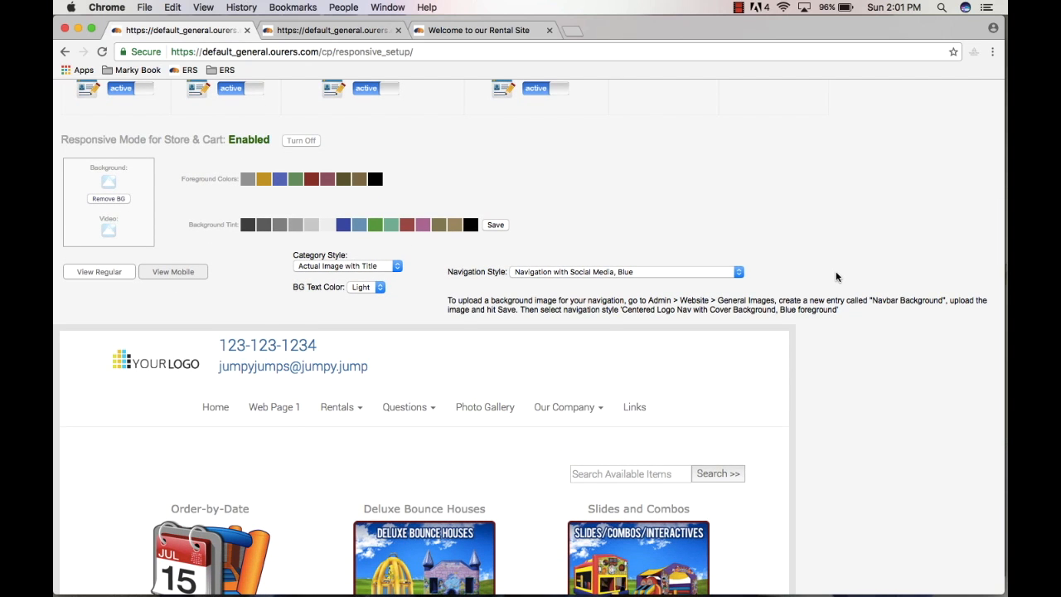
{"action": "scroll", "coordinate": [837, 277], "scroll_direction": "down", "scroll_amount": 1}
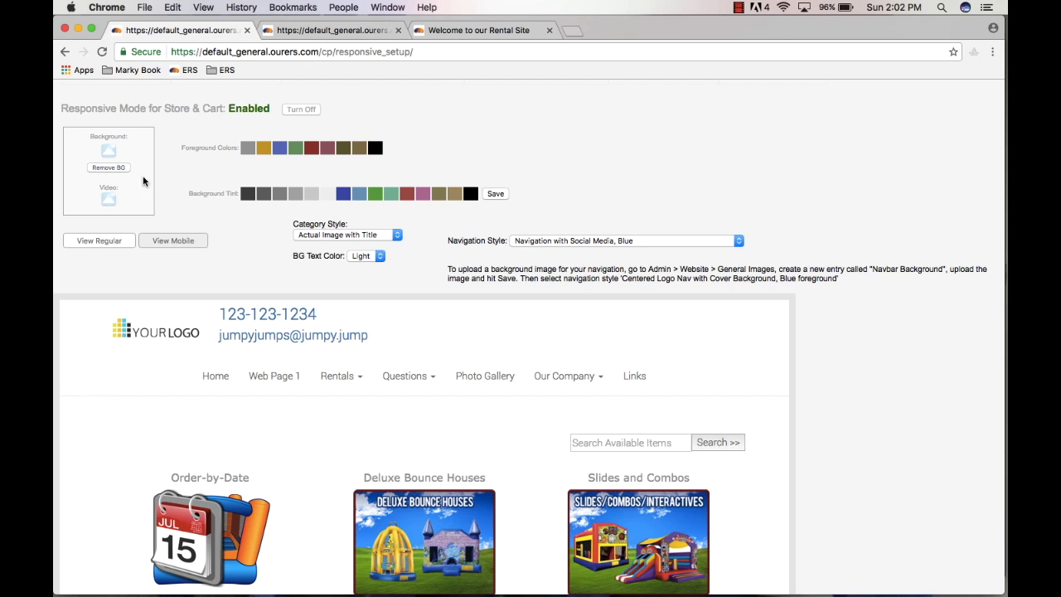
{"action": "left_click", "coordinate": [108, 155]}
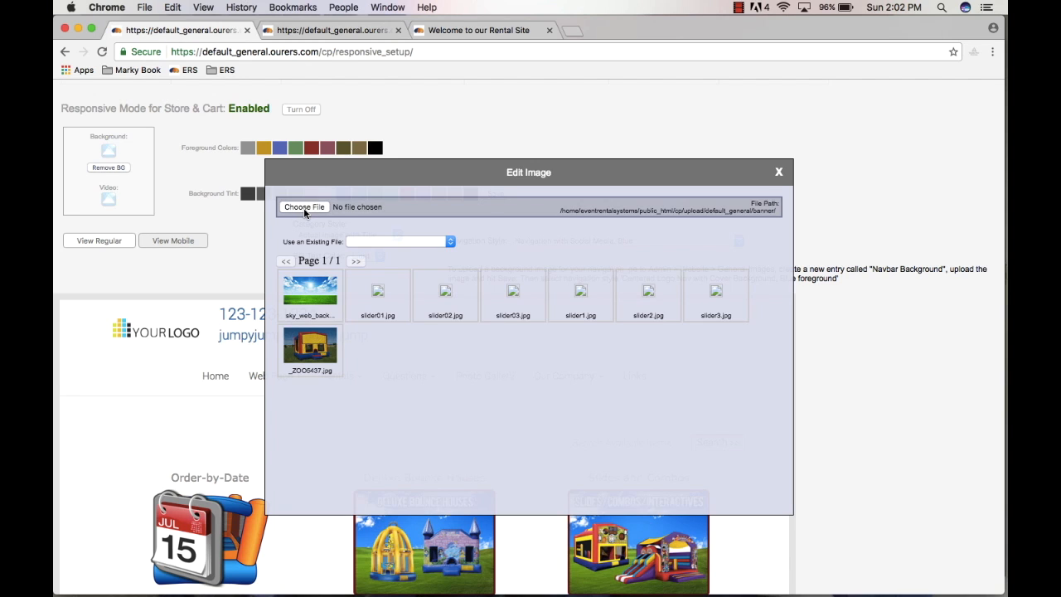
{"action": "left_click", "coordinate": [317, 303]}
{"action": "scroll", "coordinate": [740, 506], "scroll_direction": "down", "scroll_amount": 5}
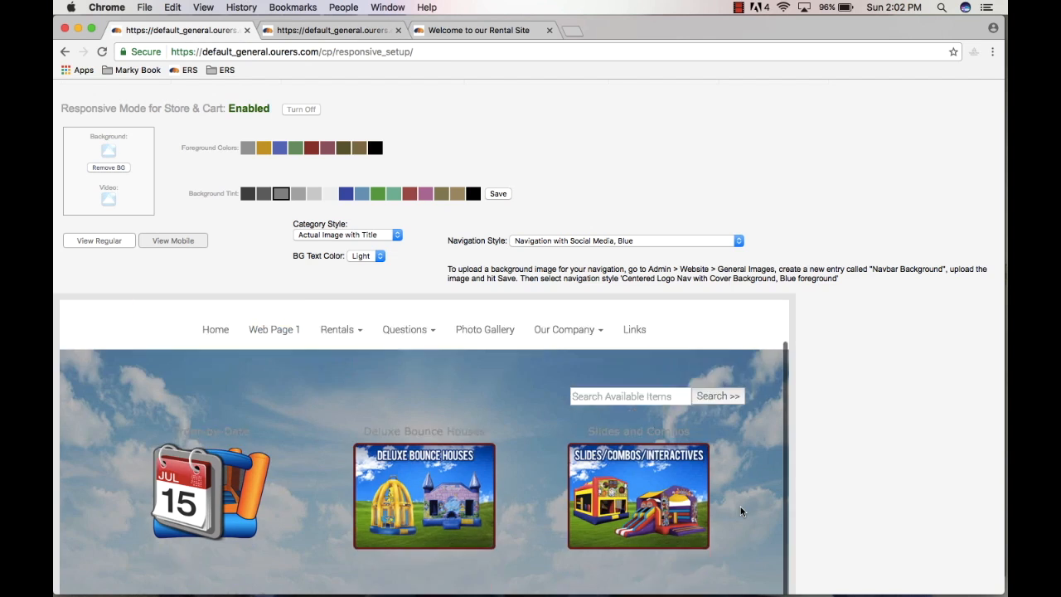
Step: Try the two darkest grey background tints and the dark blue tint on the store preview
{"action": "scroll", "coordinate": [740, 506], "scroll_direction": "down", "scroll_amount": 3}
{"action": "scroll", "coordinate": [740, 506], "scroll_direction": "up", "scroll_amount": 8}
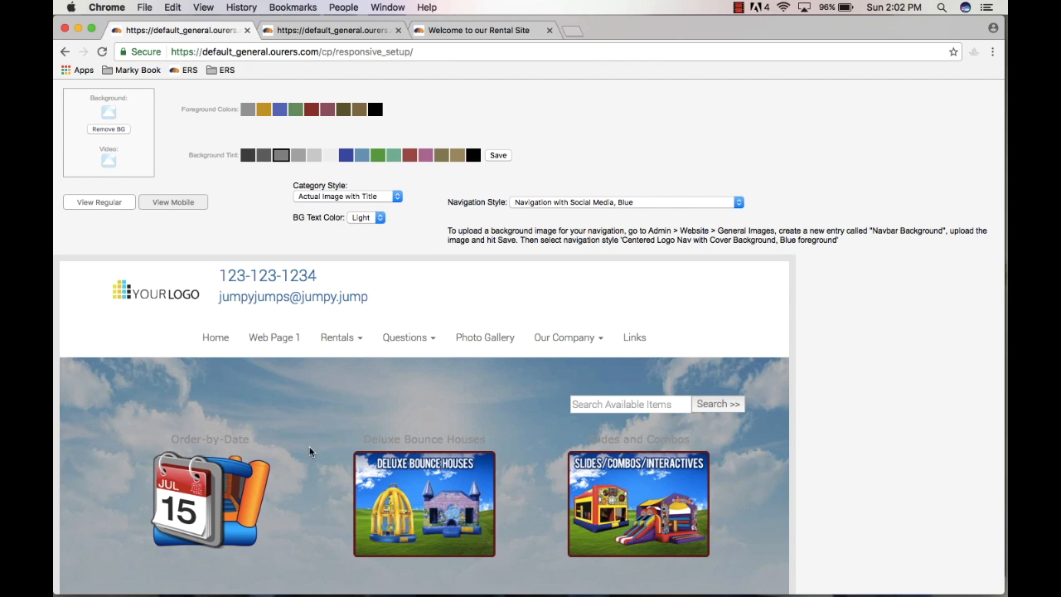
{"action": "left_click", "coordinate": [265, 156]}
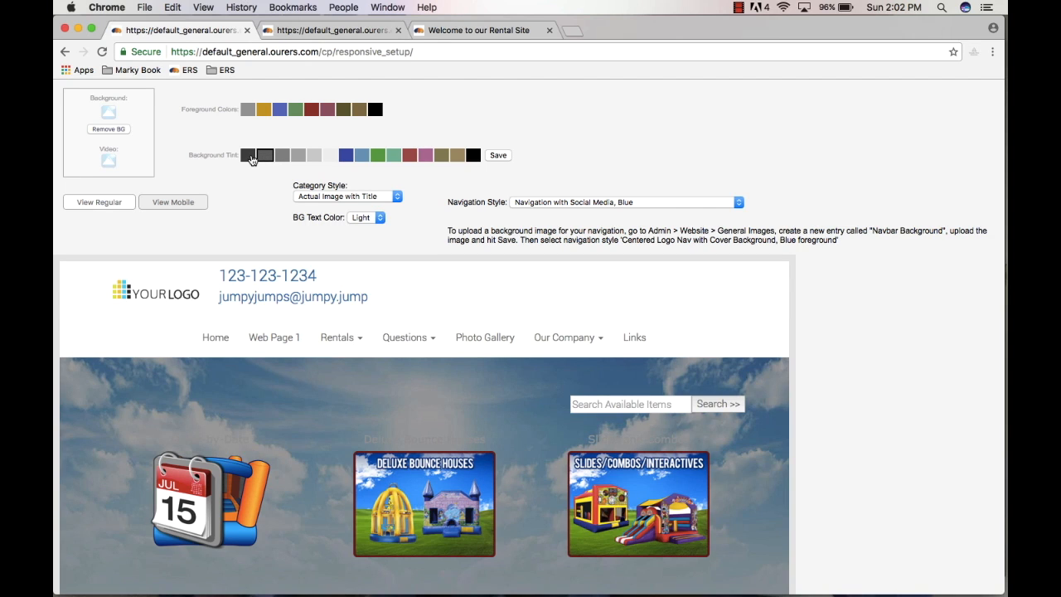
{"action": "left_click", "coordinate": [250, 158]}
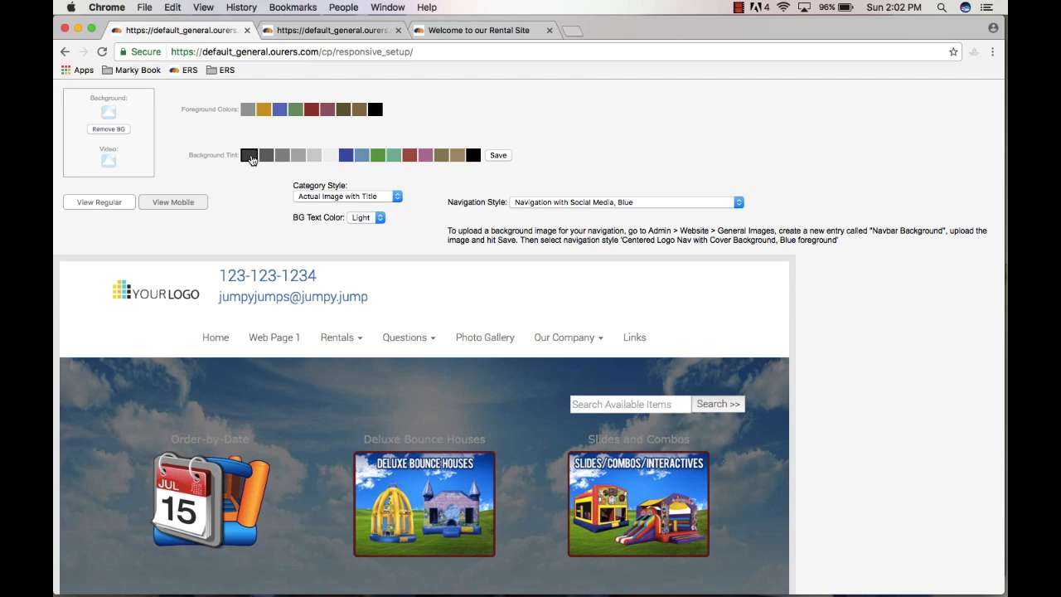
{"action": "left_click", "coordinate": [348, 157]}
Step: Set the background tint to red, check it in the store preview, and save it
{"action": "left_click", "coordinate": [410, 158]}
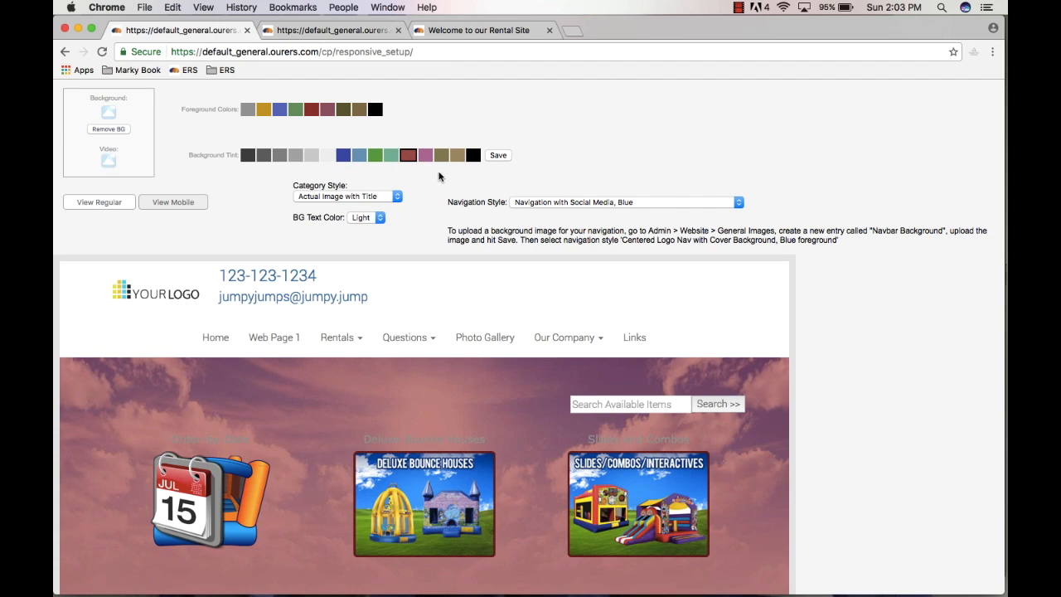
{"action": "scroll", "coordinate": [510, 457], "scroll_direction": "down", "scroll_amount": 2}
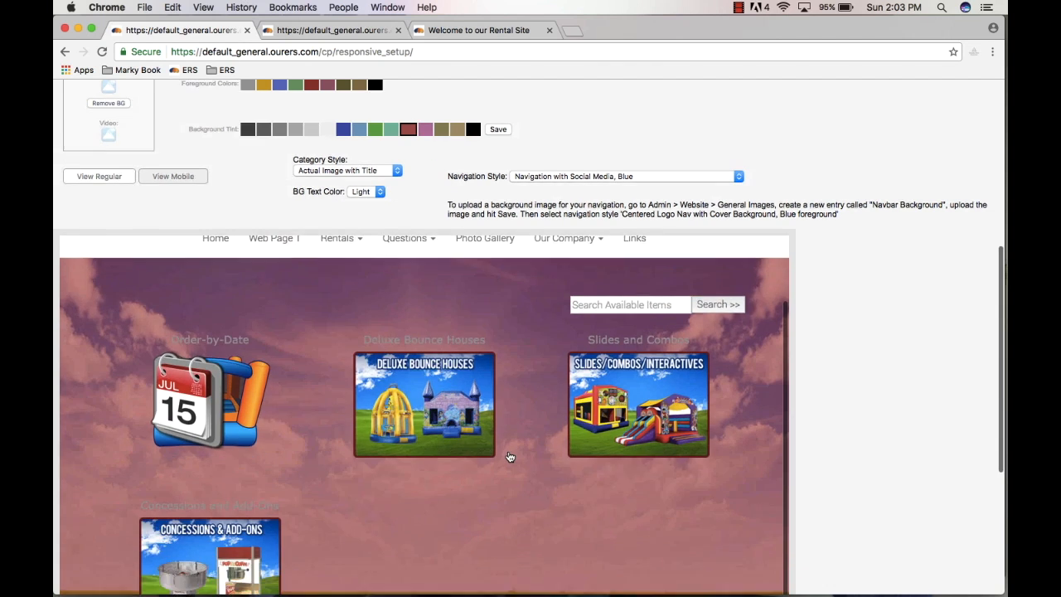
{"action": "scroll", "coordinate": [510, 457], "scroll_direction": "up", "scroll_amount": 2}
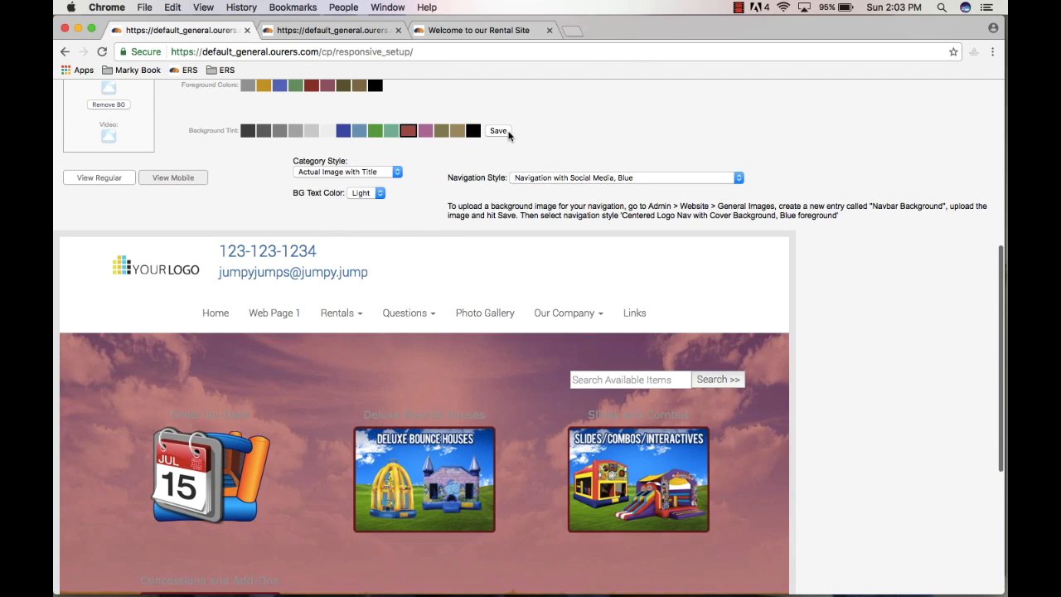
{"action": "left_click", "coordinate": [500, 133]}
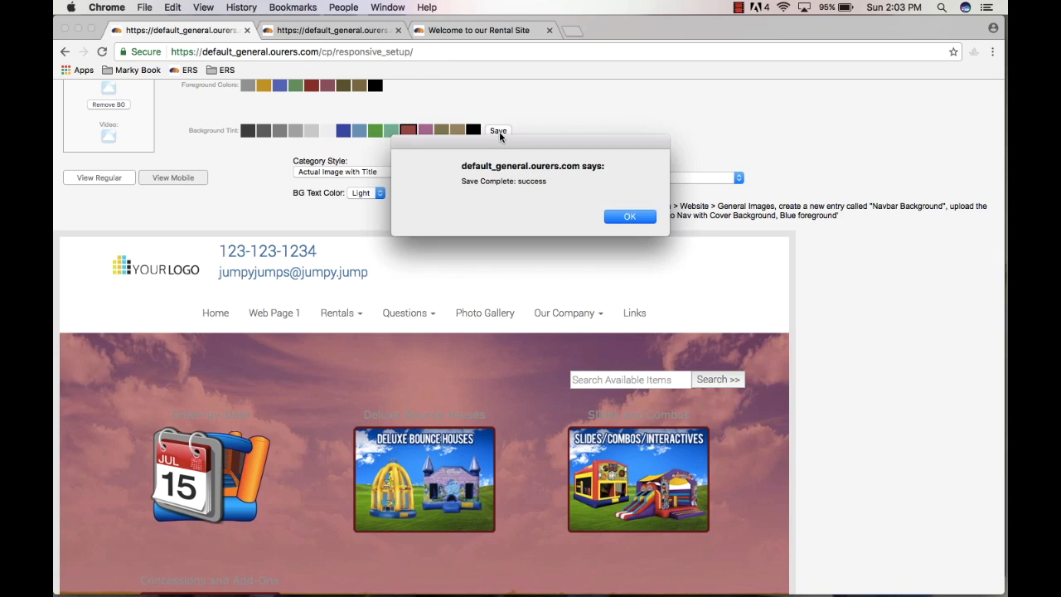
{"action": "left_click", "coordinate": [635, 218]}
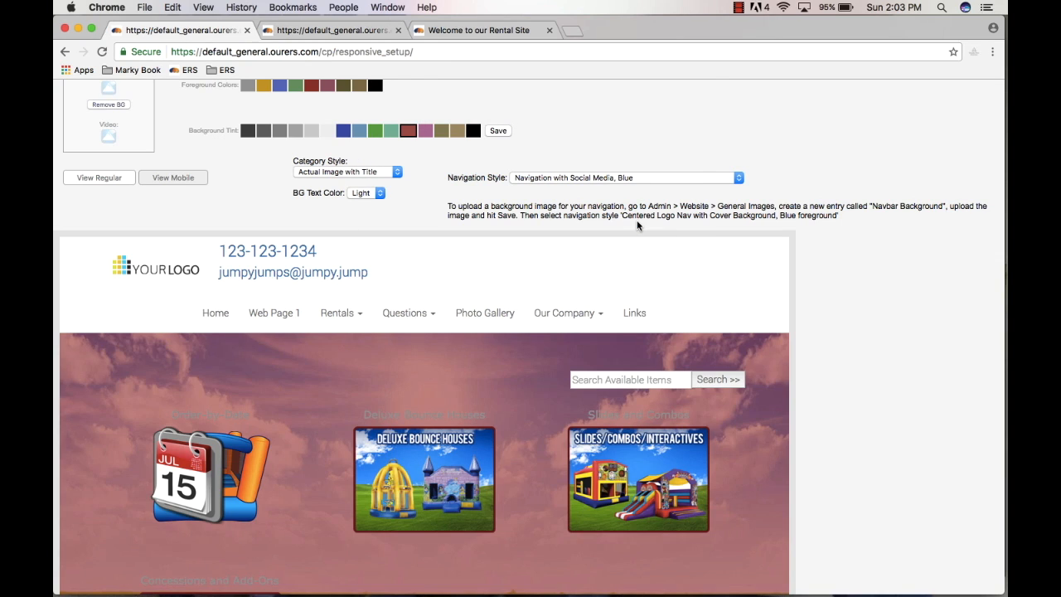
Step: Reload the live home page to check the tint behind the store categories, and return to Responsive Setup
{"action": "left_click", "coordinate": [497, 31]}
{"action": "scroll", "coordinate": [648, 171], "scroll_direction": "up", "scroll_amount": 8}
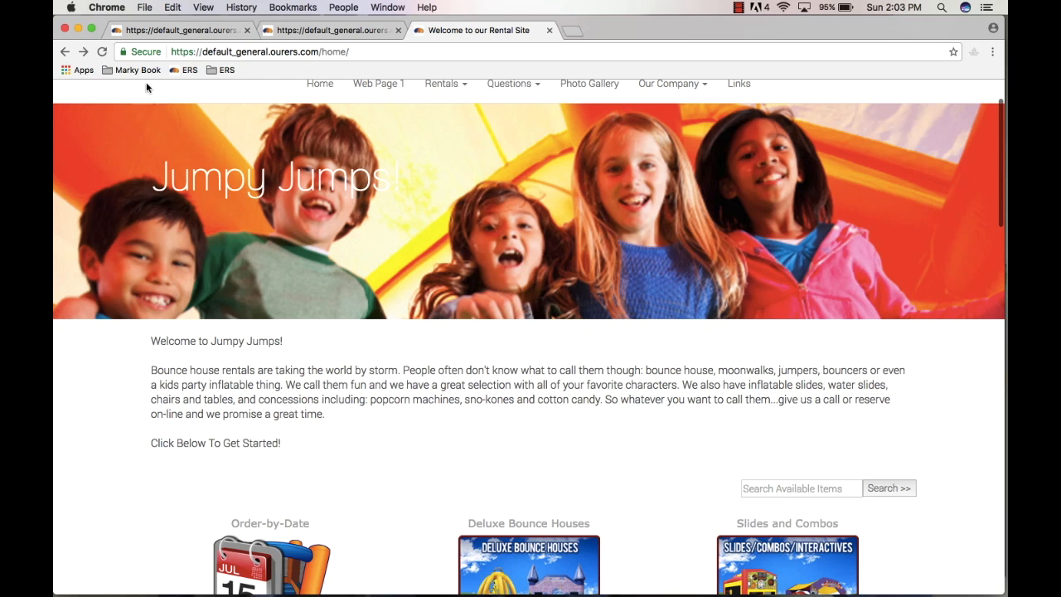
{"action": "left_click", "coordinate": [102, 51]}
{"action": "scroll", "coordinate": [214, 193], "scroll_direction": "down", "scroll_amount": 1}
{"action": "scroll", "coordinate": [214, 193], "scroll_direction": "down", "scroll_amount": 4}
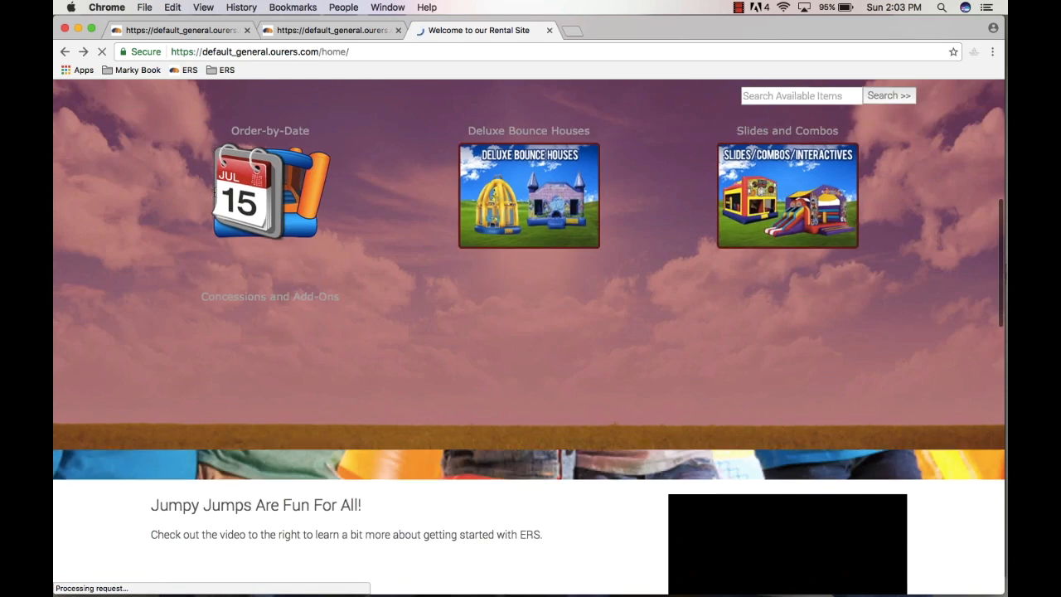
{"action": "scroll", "coordinate": [214, 192], "scroll_direction": "up", "scroll_amount": 1}
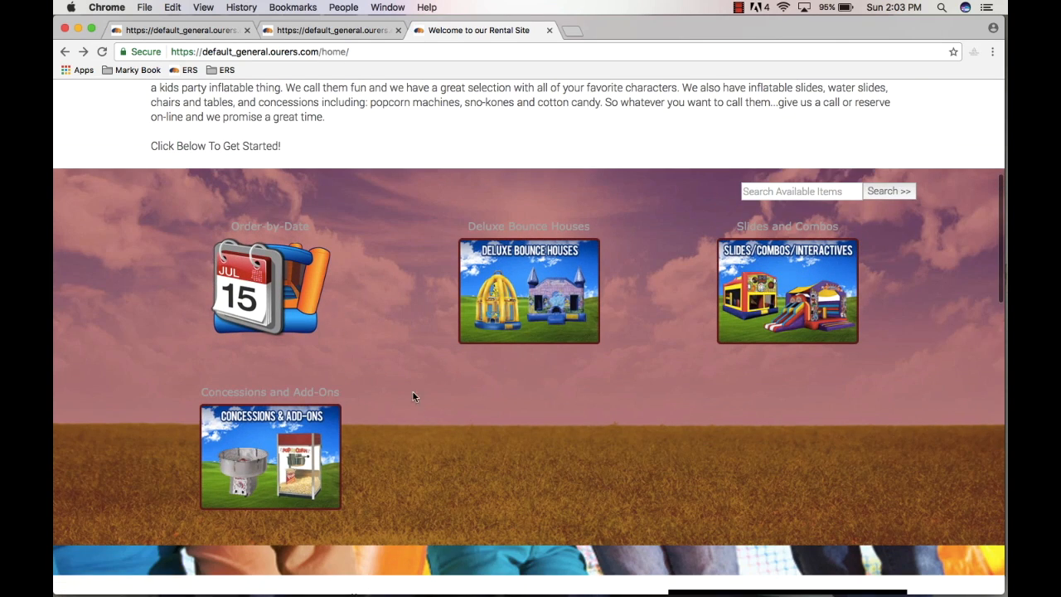
{"action": "left_click", "coordinate": [194, 30]}
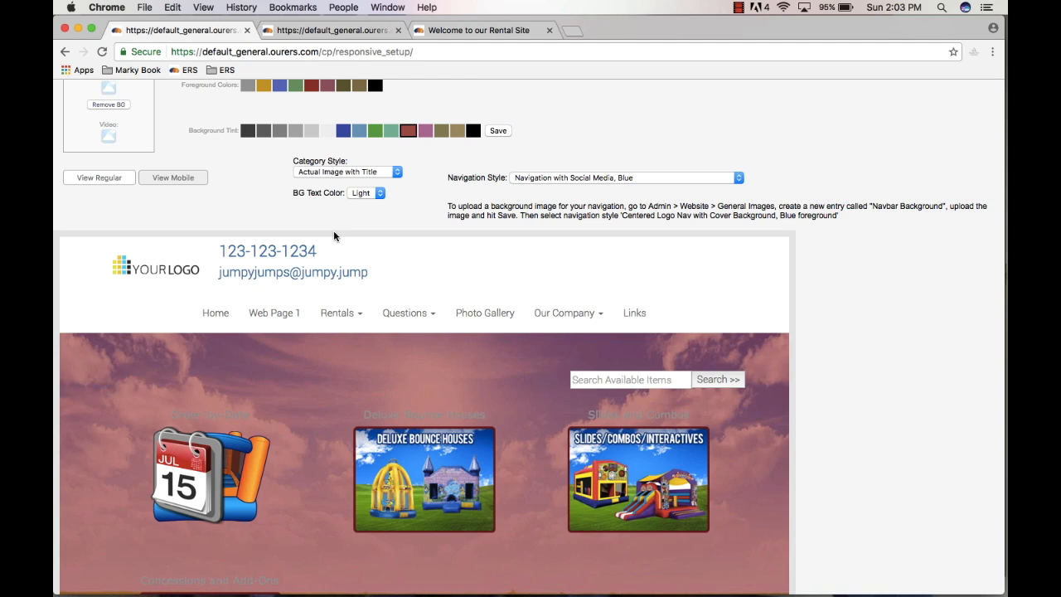
Step: Try the Circled Images with Titles category style and examine the categories in the preview
{"action": "scroll", "coordinate": [334, 236], "scroll_direction": "up", "scroll_amount": 2}
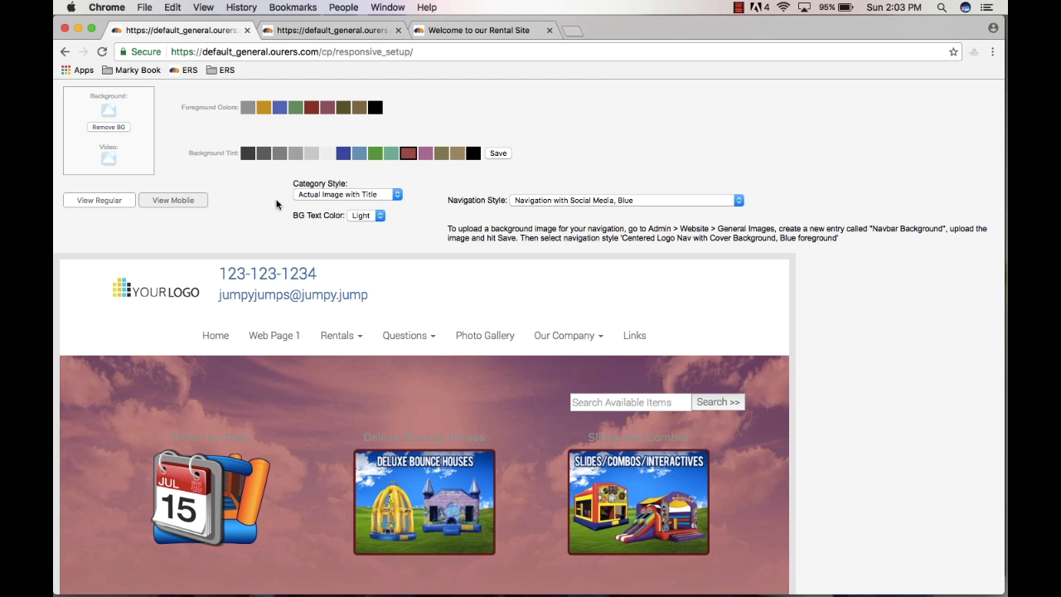
{"action": "scroll", "coordinate": [281, 202], "scroll_direction": "down", "scroll_amount": 1}
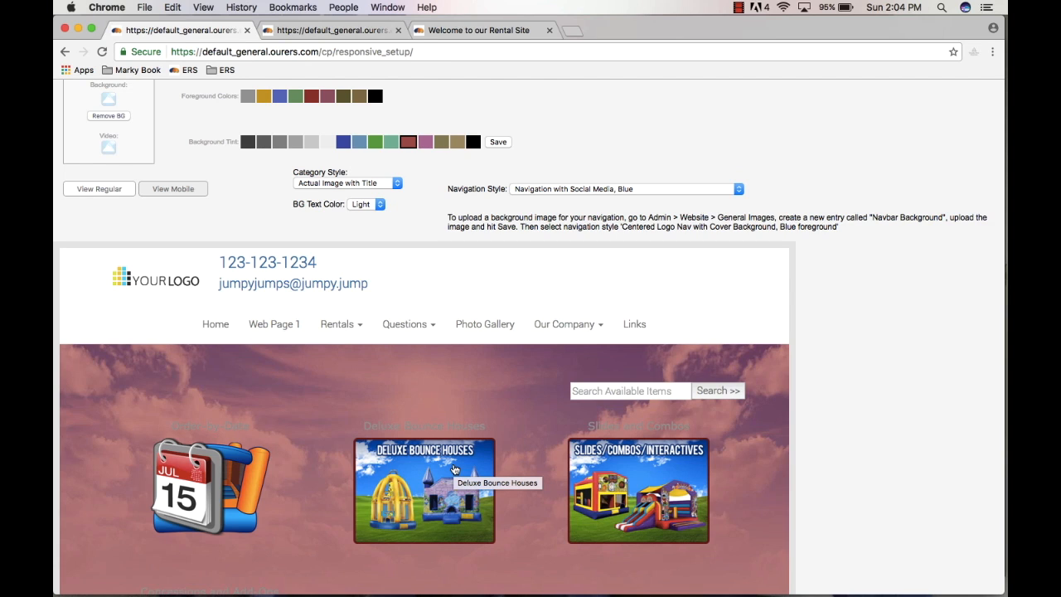
{"action": "scroll", "coordinate": [454, 469], "scroll_direction": "down", "scroll_amount": 1}
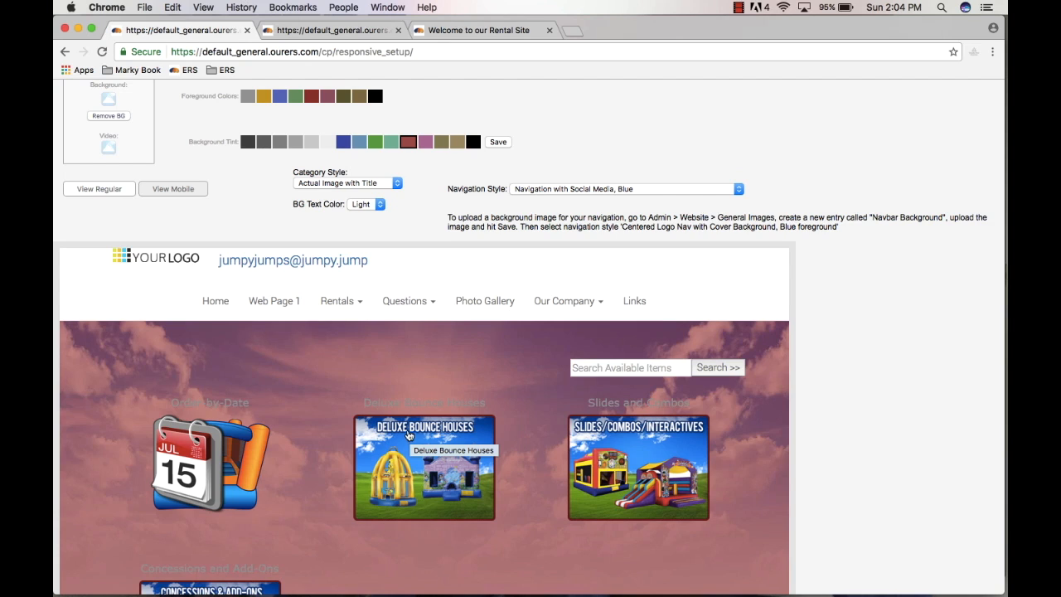
{"action": "scroll", "coordinate": [406, 435], "scroll_direction": "up", "scroll_amount": 2}
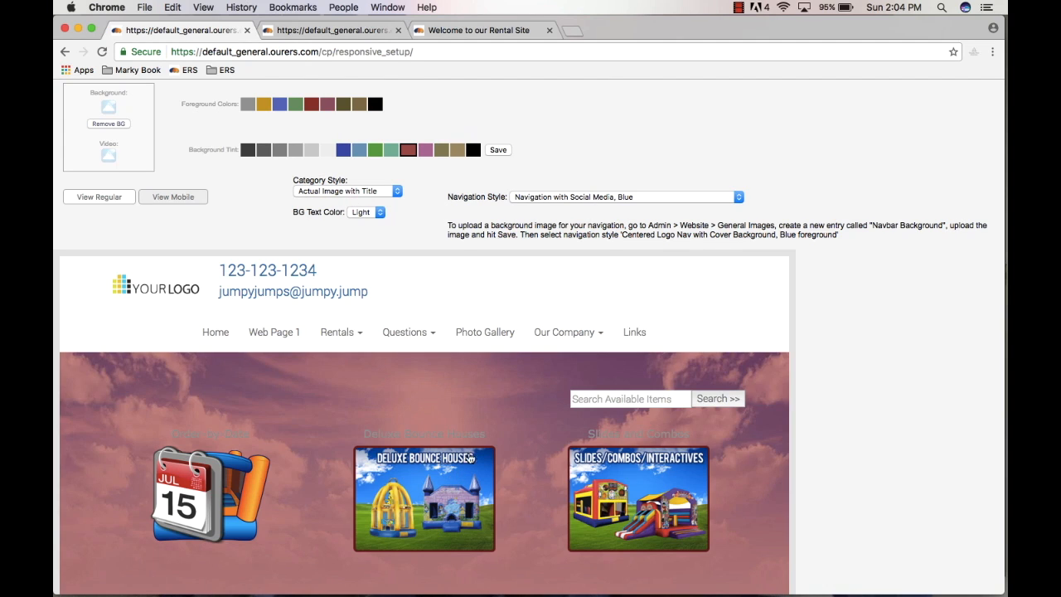
{"action": "left_click", "coordinate": [397, 191]}
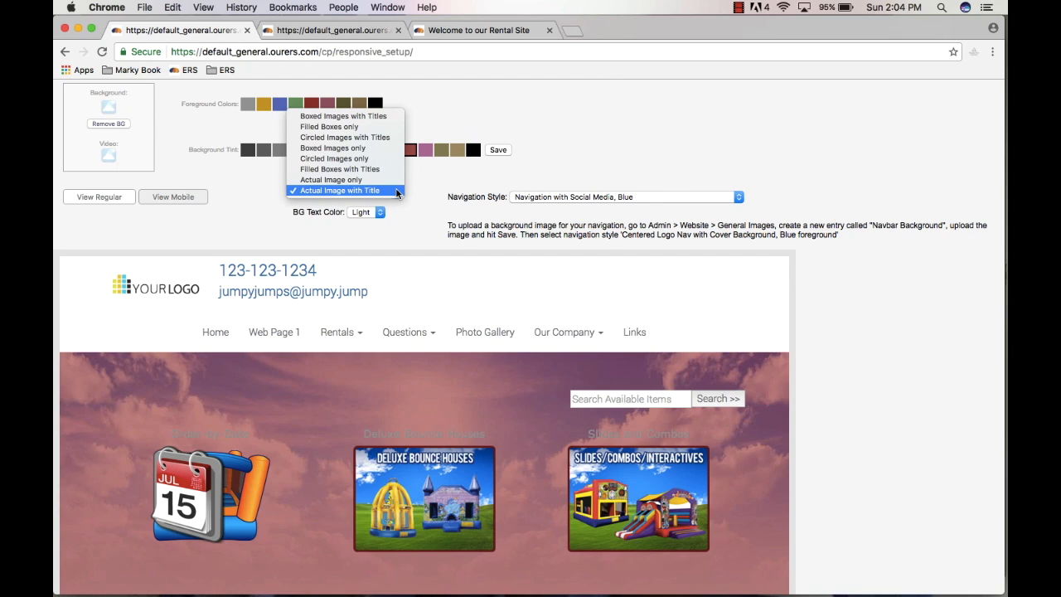
{"action": "left_click", "coordinate": [367, 138]}
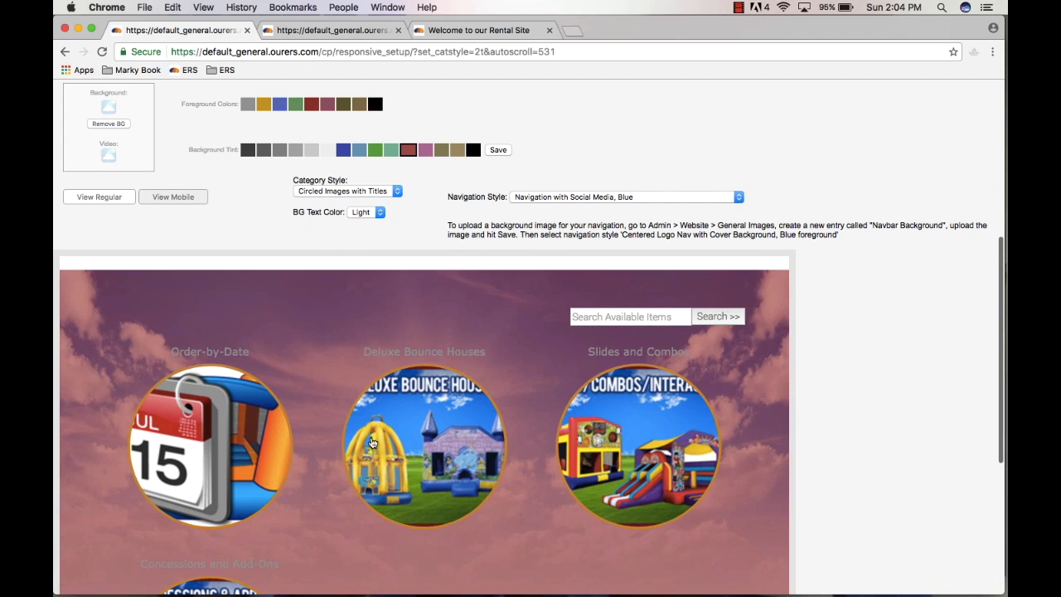
{"action": "scroll", "coordinate": [498, 383], "scroll_direction": "up", "scroll_amount": 1}
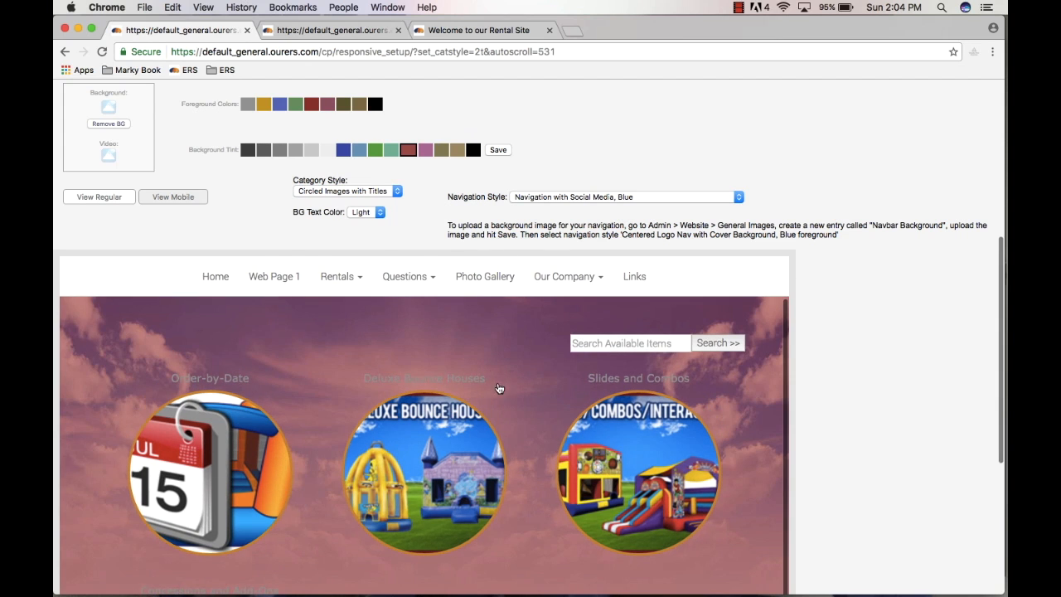
{"action": "scroll", "coordinate": [439, 282], "scroll_direction": "down", "scroll_amount": 1}
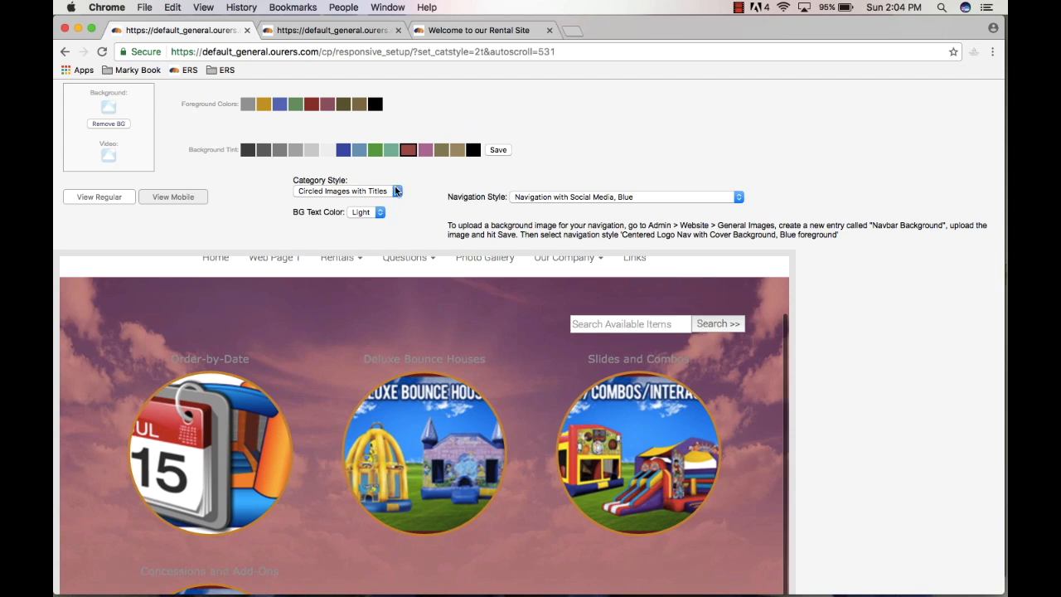
Step: Try the category styles Boxed Images only and Boxed Images with Titles in the preview
{"action": "left_click", "coordinate": [396, 191]}
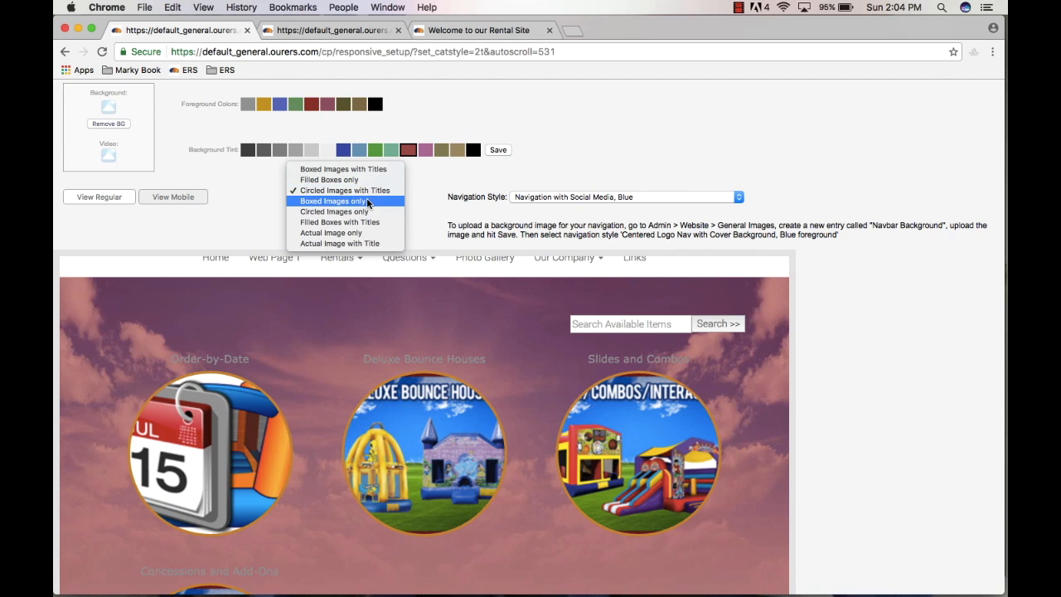
{"action": "left_click", "coordinate": [368, 201]}
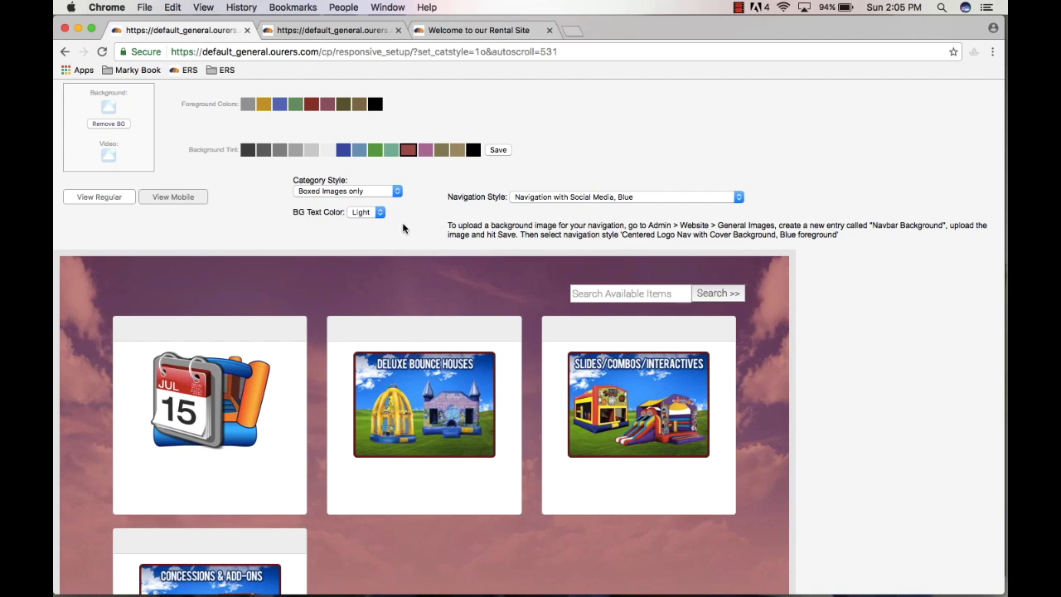
{"action": "left_click", "coordinate": [395, 192]}
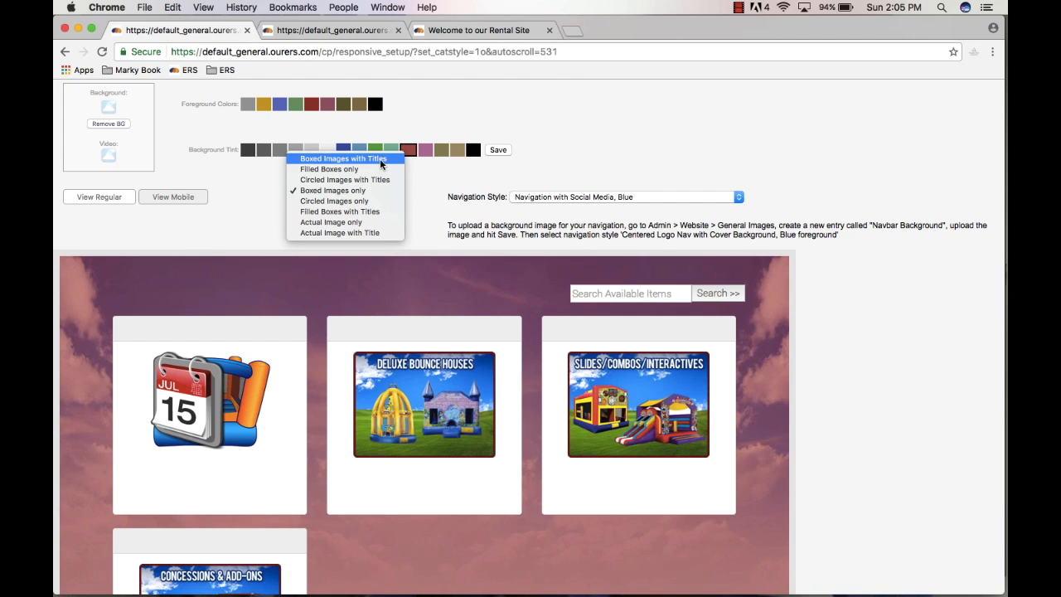
{"action": "left_click", "coordinate": [380, 161]}
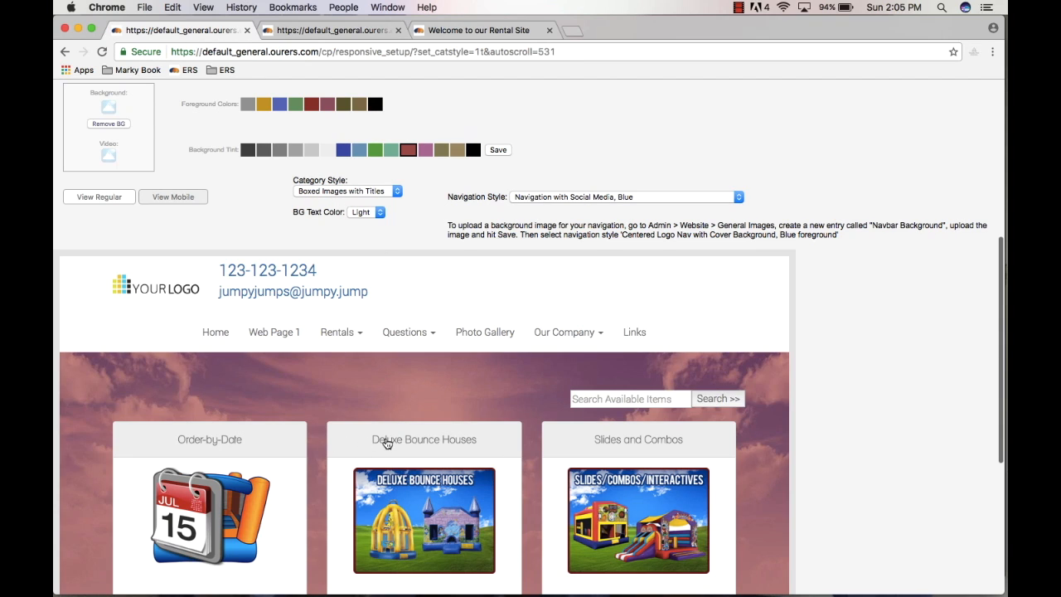
{"action": "scroll", "coordinate": [436, 448], "scroll_direction": "down", "scroll_amount": 2}
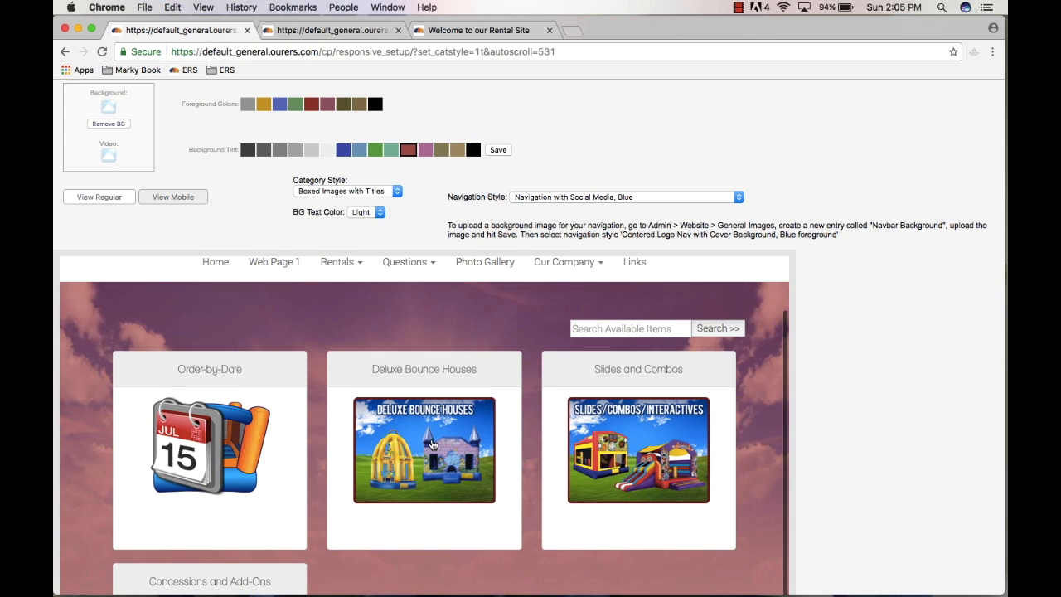
Step: Try the Actual Image only category style, and set the style back to Actual Image with Title
{"action": "left_click", "coordinate": [394, 190]}
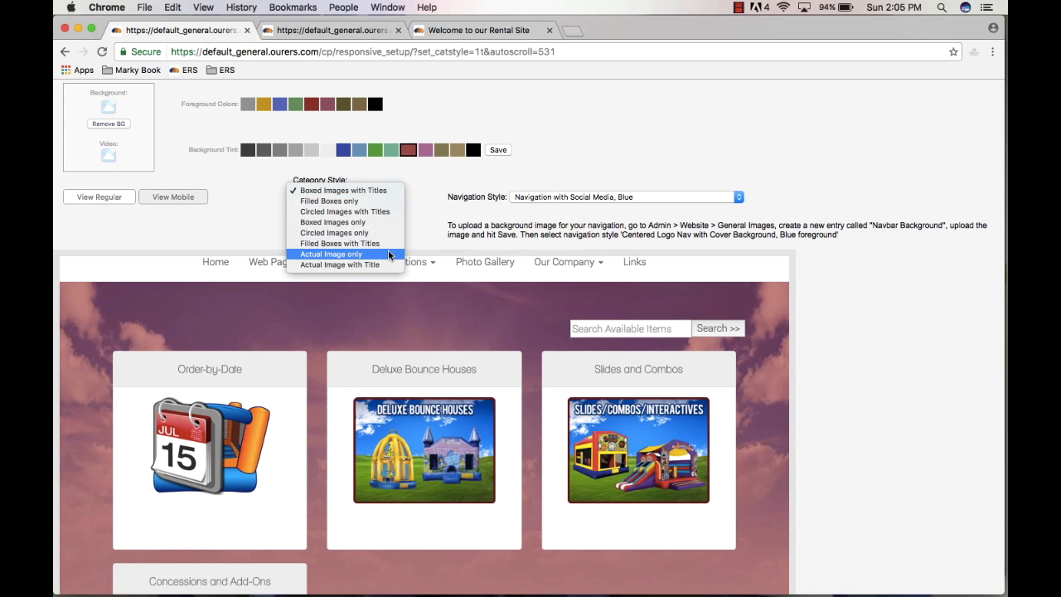
{"action": "left_click", "coordinate": [337, 255]}
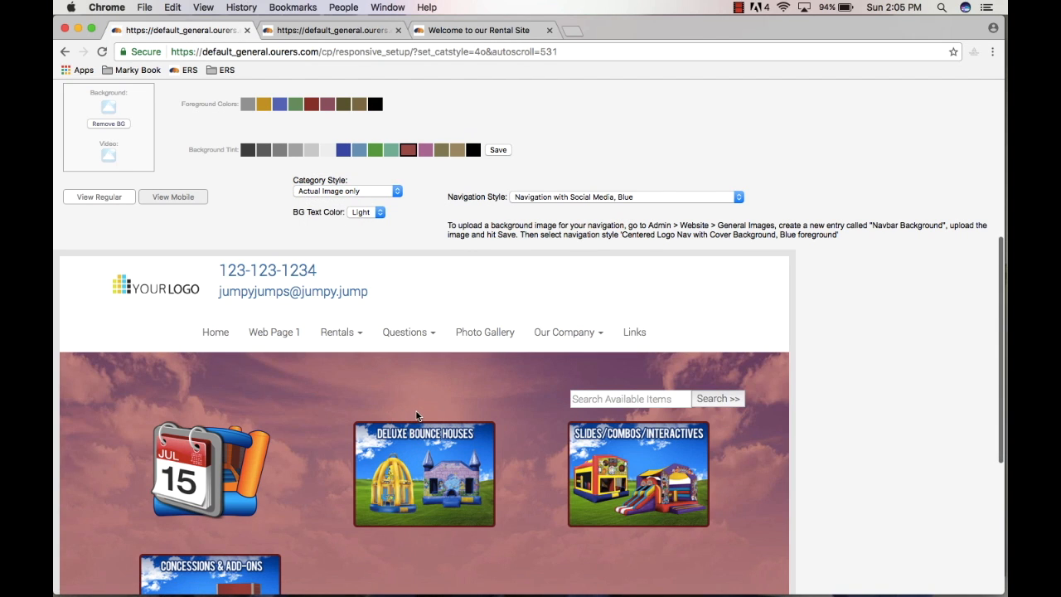
{"action": "left_click", "coordinate": [347, 201]}
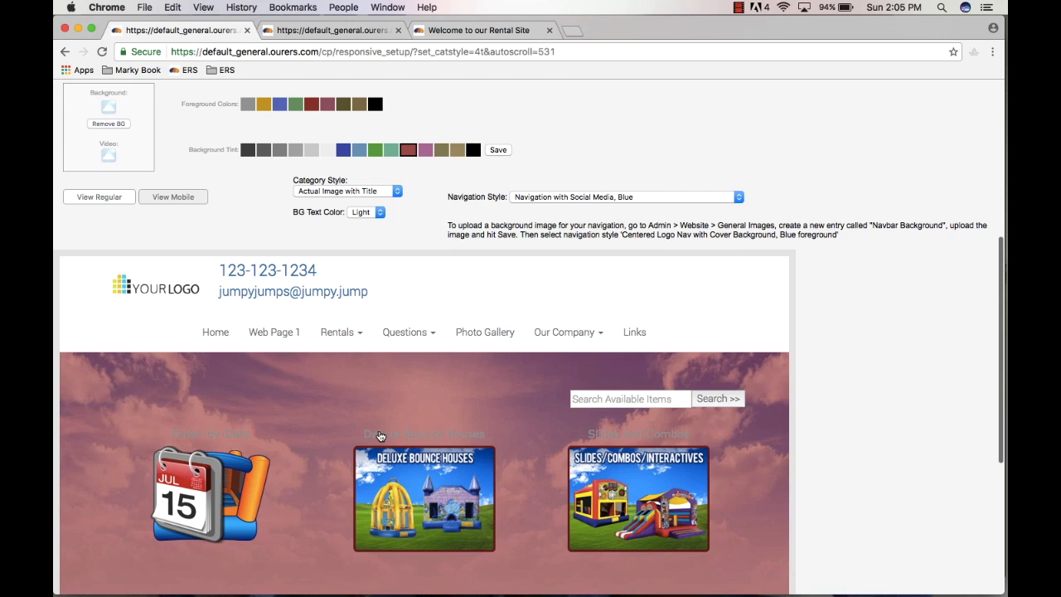
Step: Try the Dark background text color with a light grey background tint on the store preview
{"action": "scroll", "coordinate": [502, 452], "scroll_direction": "down", "scroll_amount": 2}
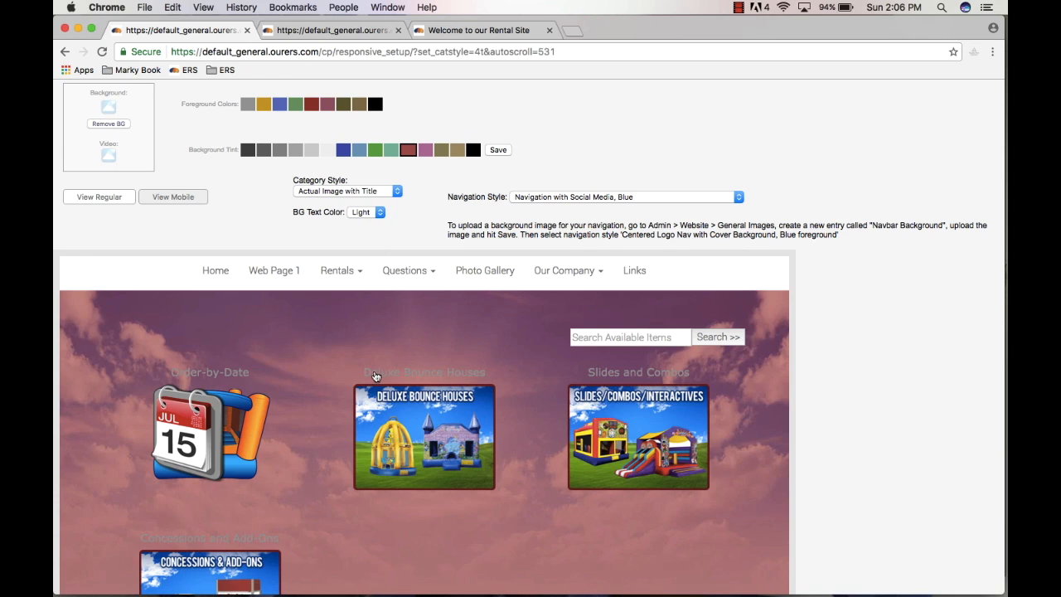
{"action": "left_click", "coordinate": [380, 213]}
{"action": "left_click", "coordinate": [370, 223]}
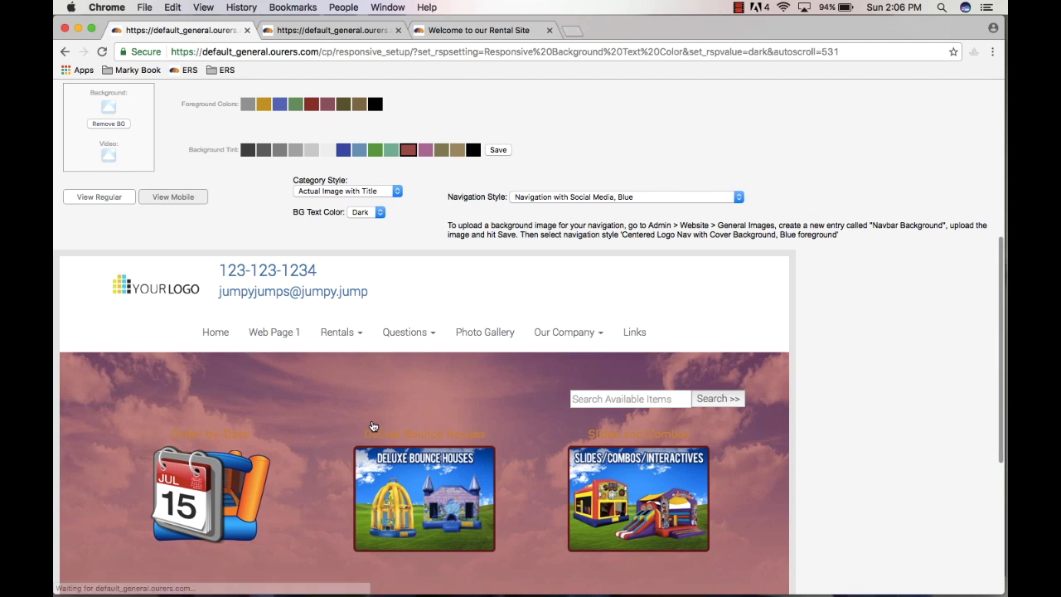
{"action": "left_click", "coordinate": [297, 150]}
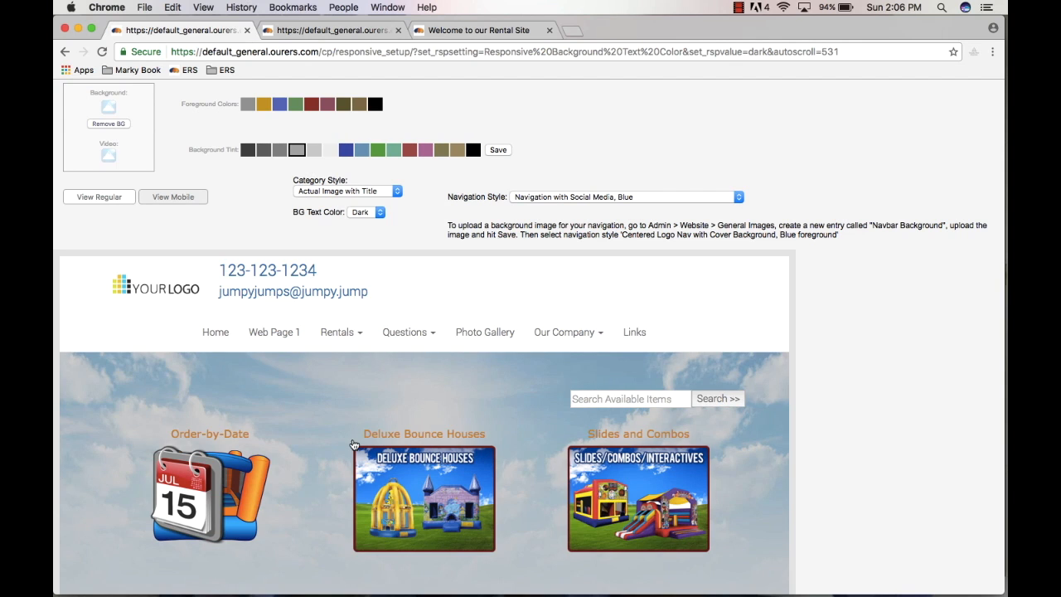
{"action": "scroll", "coordinate": [355, 445], "scroll_direction": "down", "scroll_amount": 3}
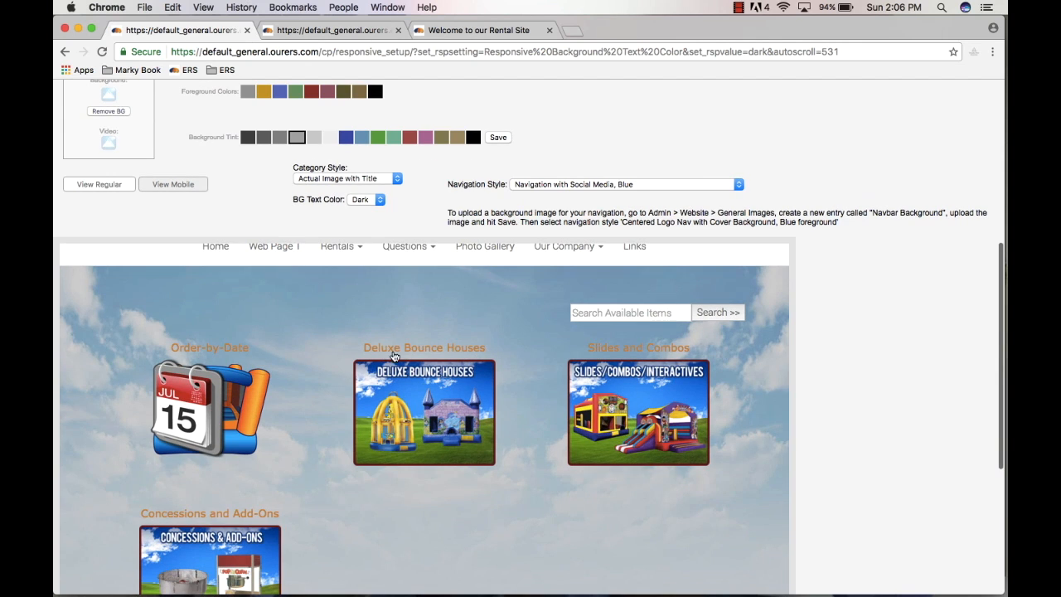
Step: Set the background text color to Light, choose the second-lightest grey background tint, and check the category titles
{"action": "left_click", "coordinate": [383, 203]}
{"action": "left_click", "coordinate": [376, 191]}
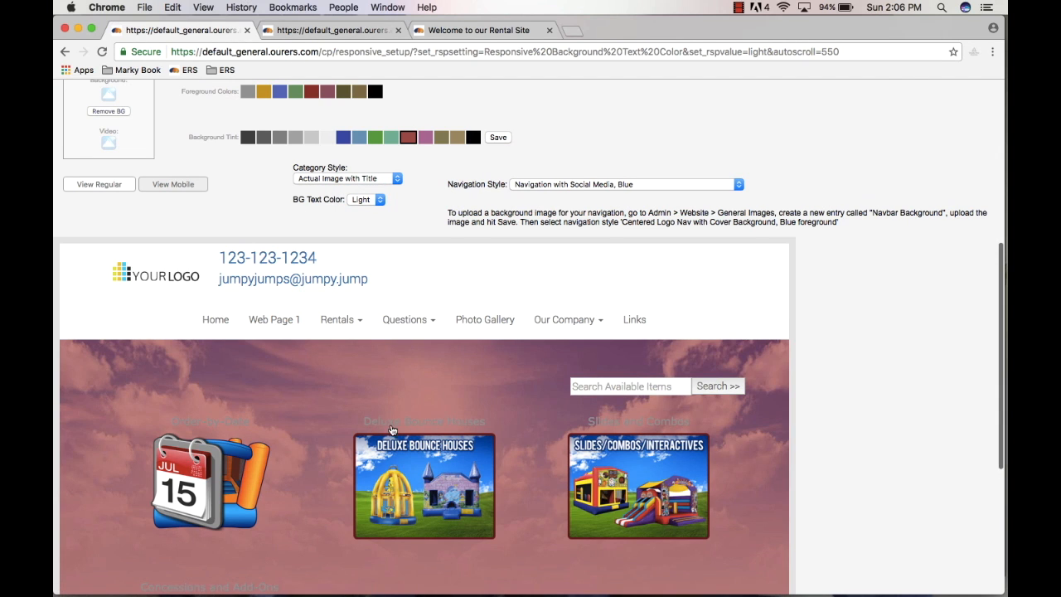
{"action": "left_click", "coordinate": [312, 138]}
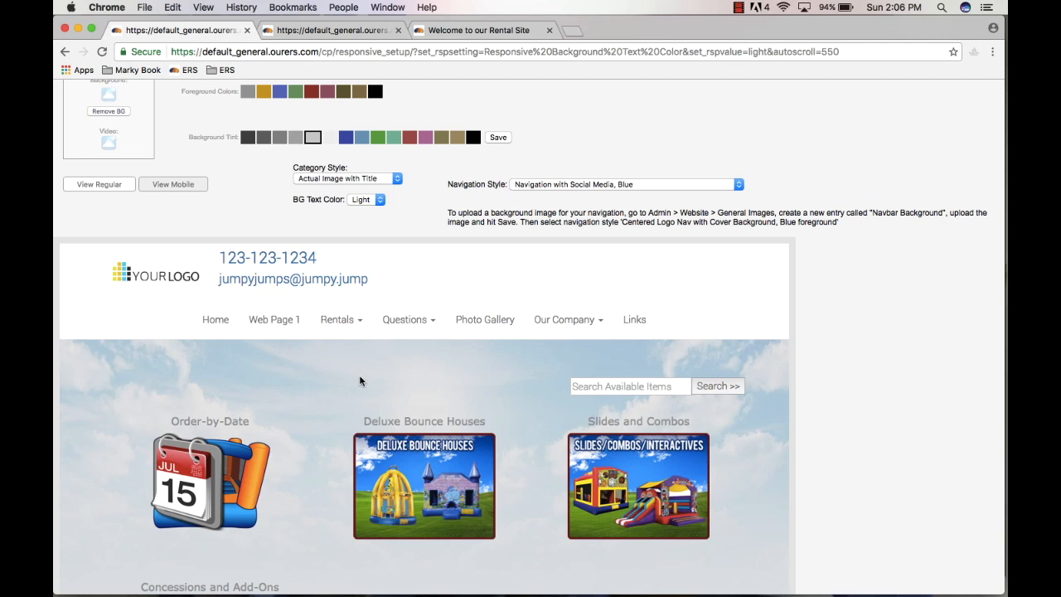
{"action": "scroll", "coordinate": [360, 379], "scroll_direction": "down", "scroll_amount": 2}
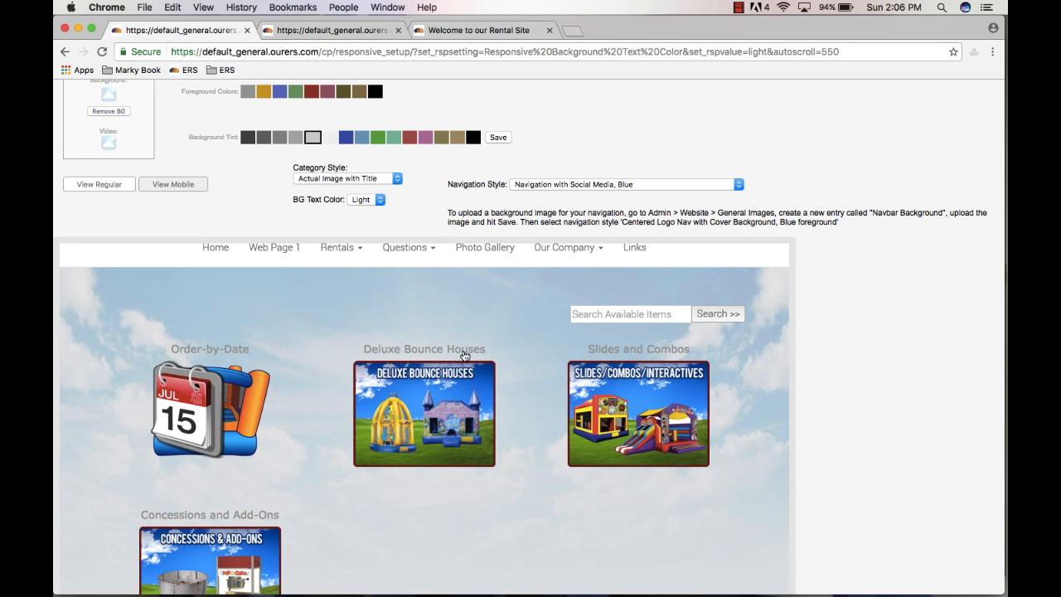
Step: Save the store's current background tint settings and dismiss the confirmation
{"action": "scroll", "coordinate": [476, 346], "scroll_direction": "up", "scroll_amount": 1}
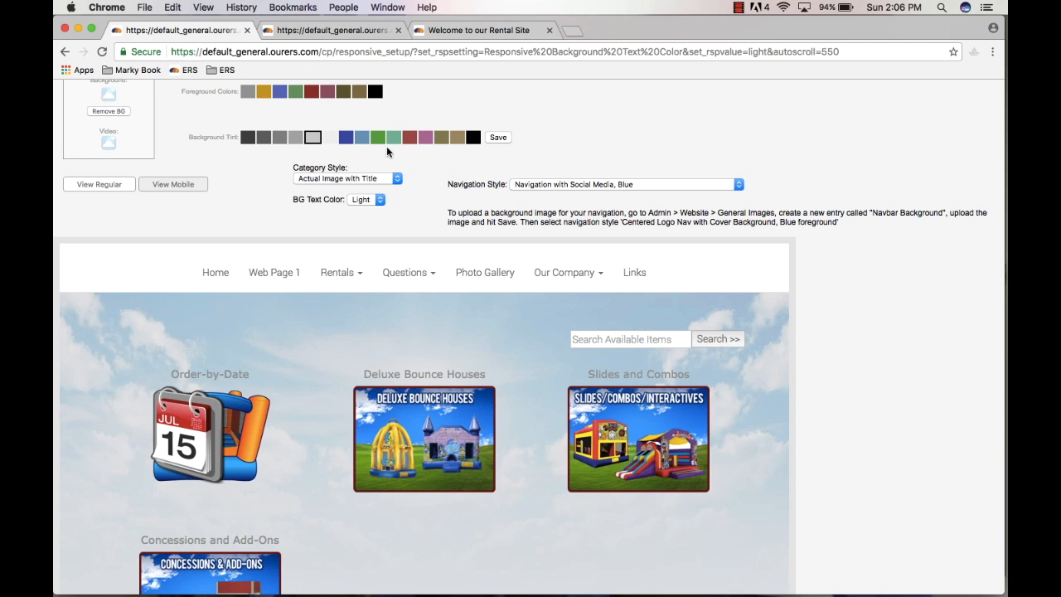
{"action": "left_click", "coordinate": [503, 138]}
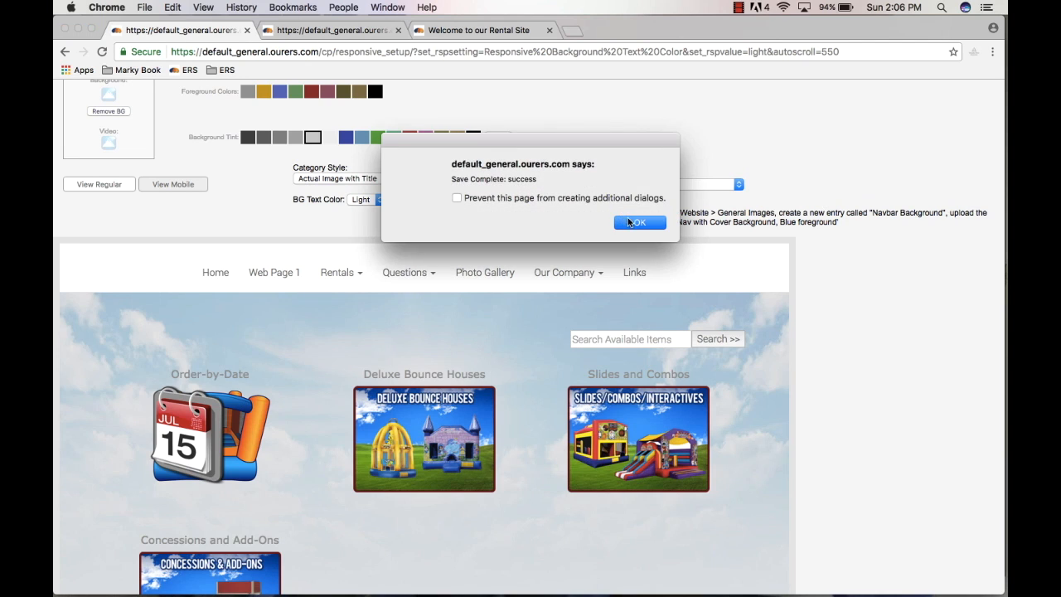
{"action": "key", "text": "Return"}
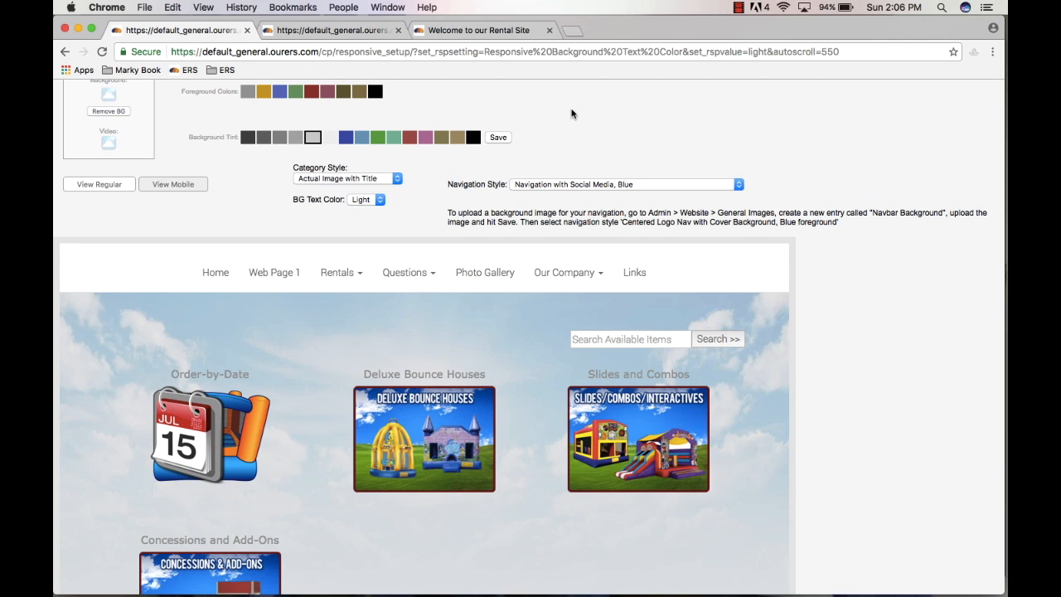
Step: Review the available category styles and leave Actual Image with Title selected
{"action": "scroll", "coordinate": [572, 114], "scroll_direction": "up", "scroll_amount": 1}
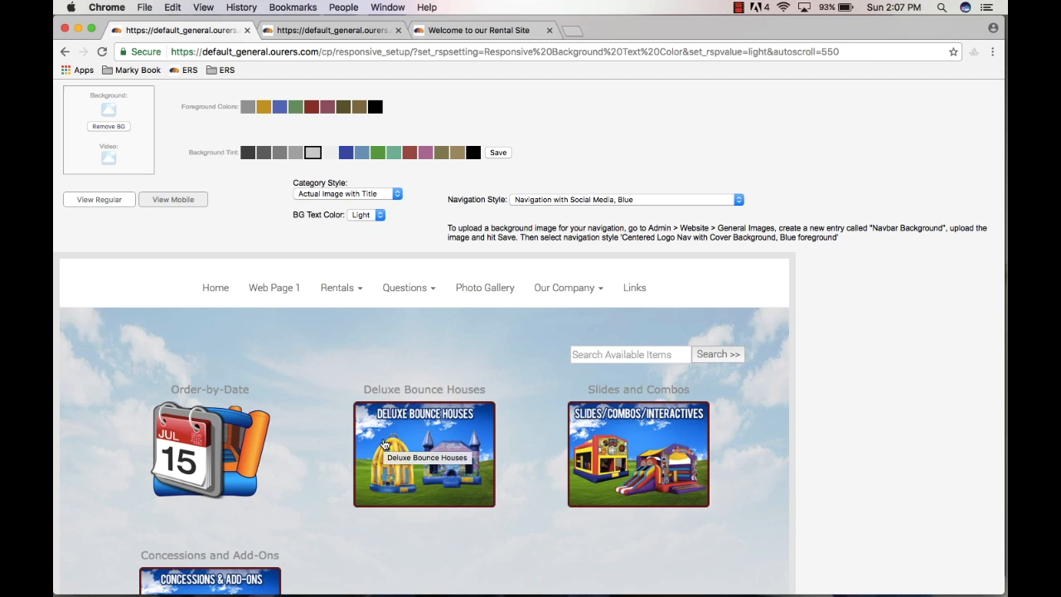
{"action": "left_click", "coordinate": [372, 194]}
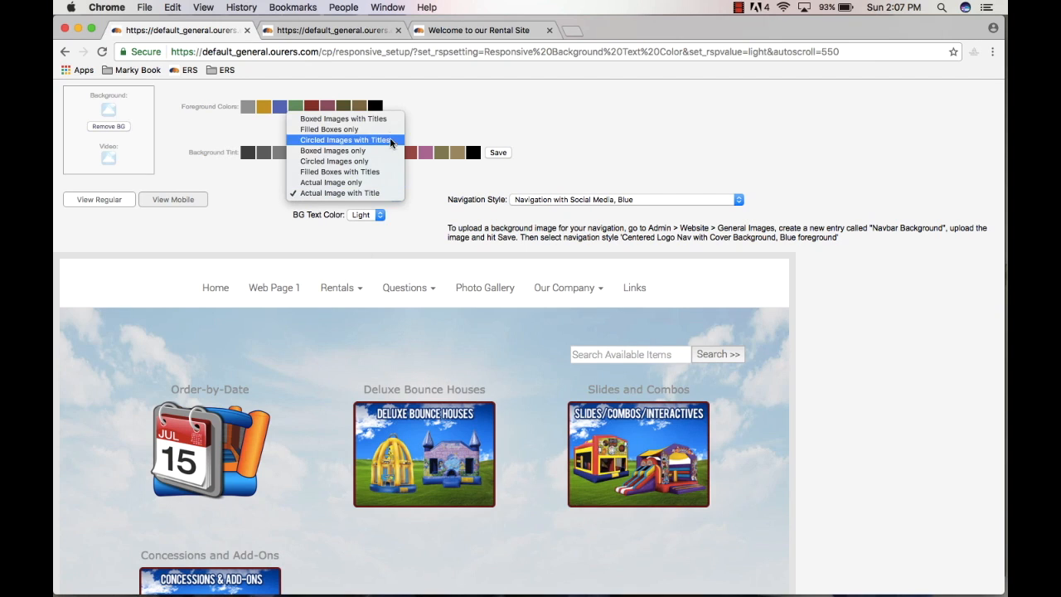
{"action": "left_click", "coordinate": [412, 225]}
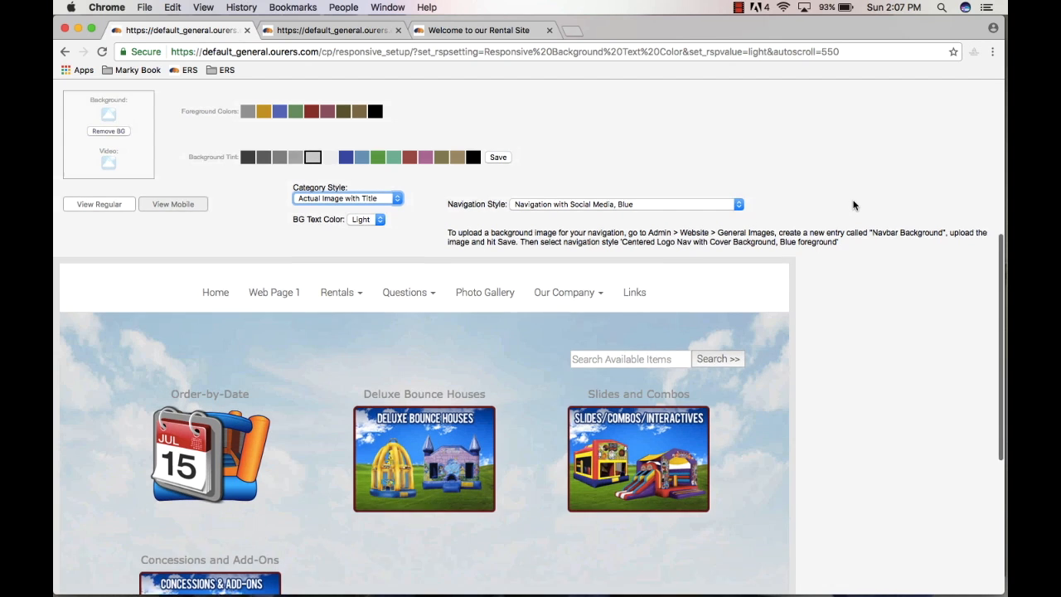
{"action": "scroll", "coordinate": [854, 206], "scroll_direction": "up", "scroll_amount": 1}
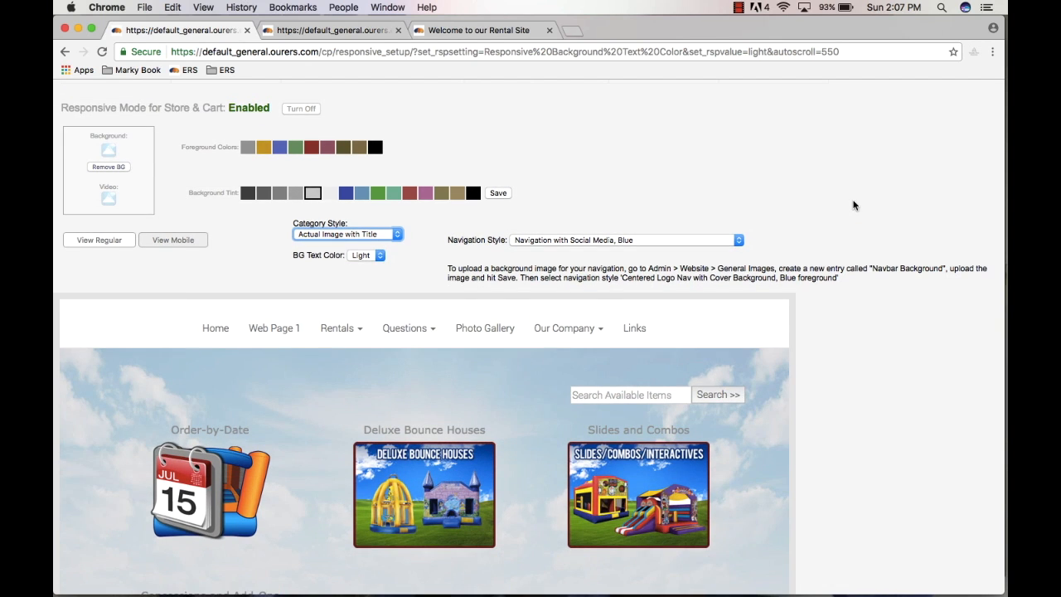
{"action": "scroll", "coordinate": [854, 205], "scroll_direction": "up", "scroll_amount": 1}
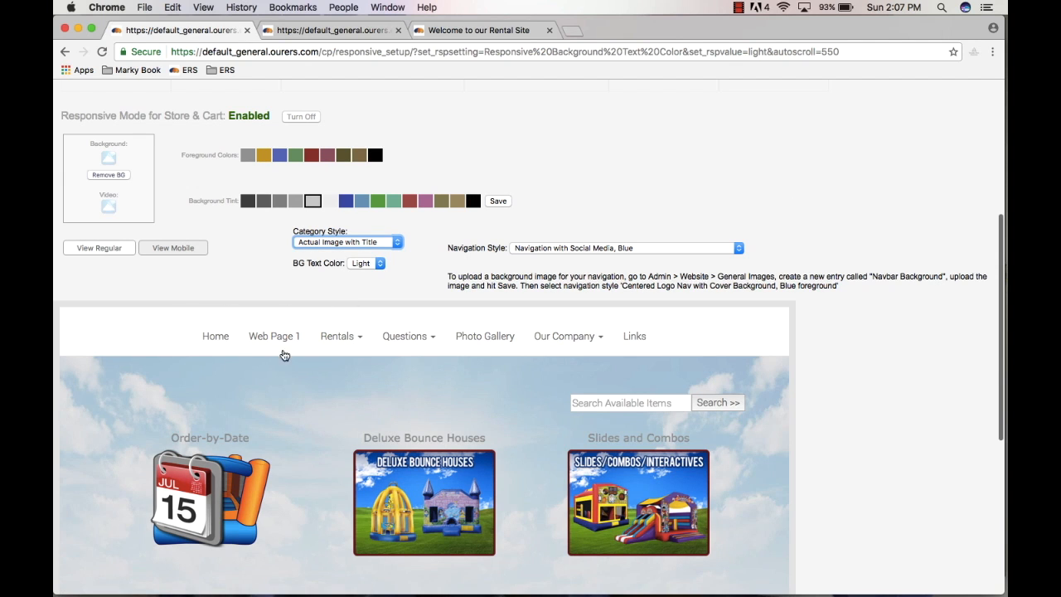
Step: Reload the live rental site's home page and examine the saved background tint and category titles
{"action": "left_click", "coordinate": [479, 30]}
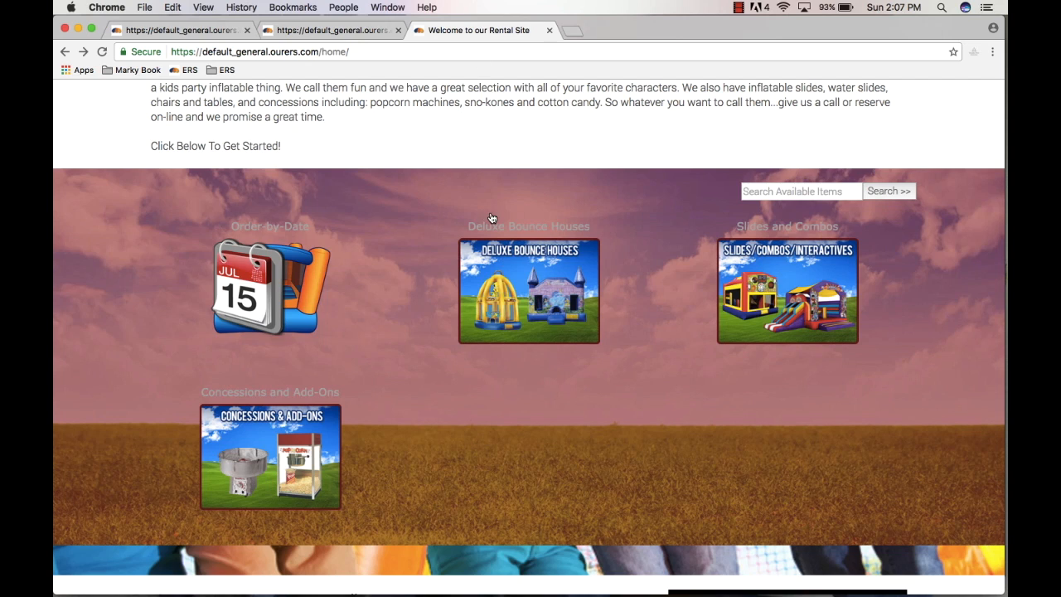
{"action": "scroll", "coordinate": [491, 218], "scroll_direction": "up", "scroll_amount": 5}
{"action": "key", "text": "super+r"}
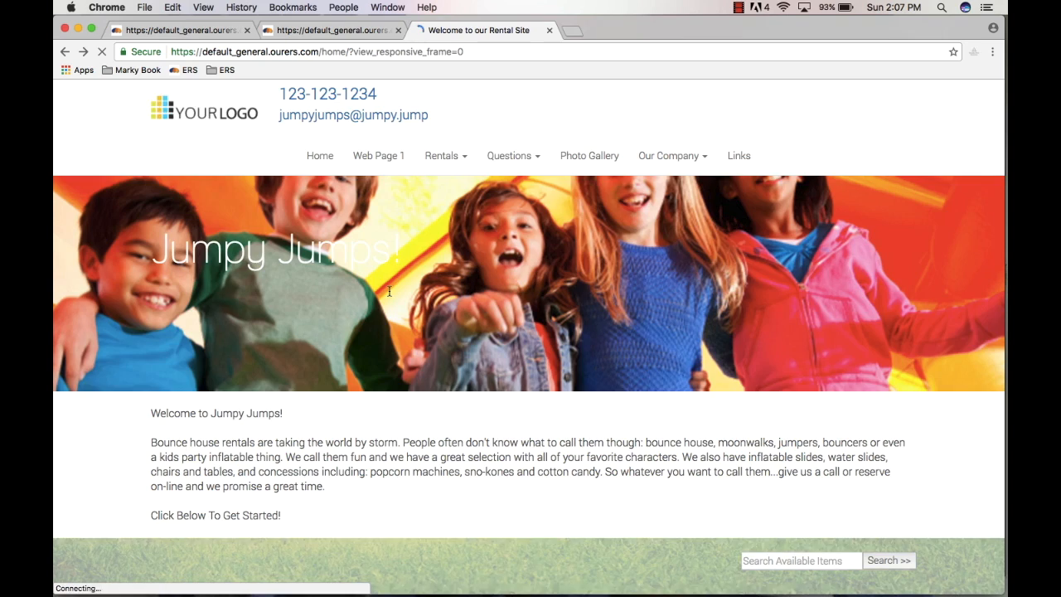
{"action": "scroll", "coordinate": [389, 291], "scroll_direction": "down", "scroll_amount": 5}
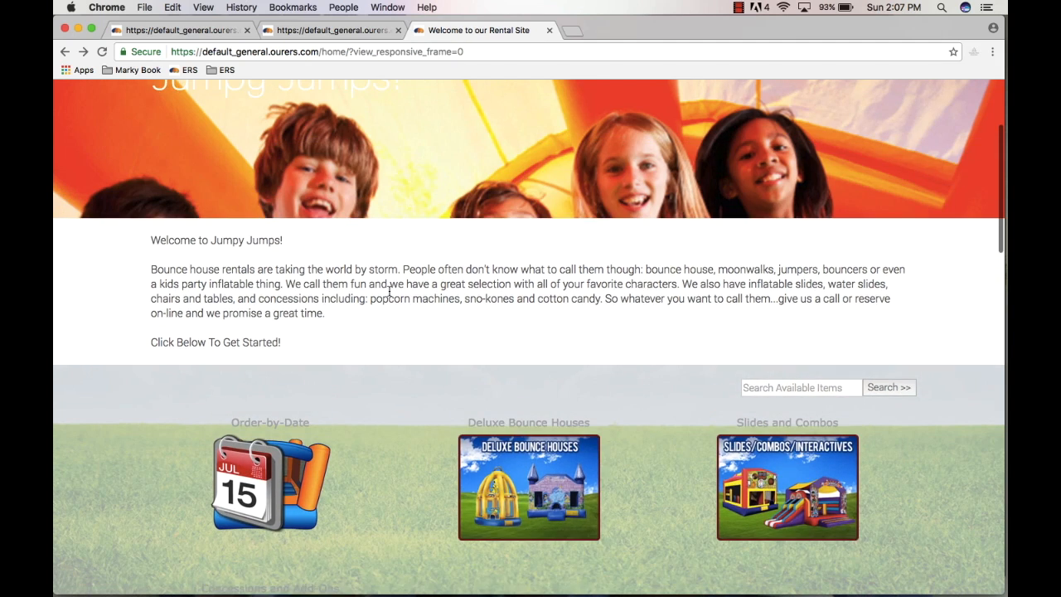
{"action": "scroll", "coordinate": [389, 291], "scroll_direction": "up", "scroll_amount": 3}
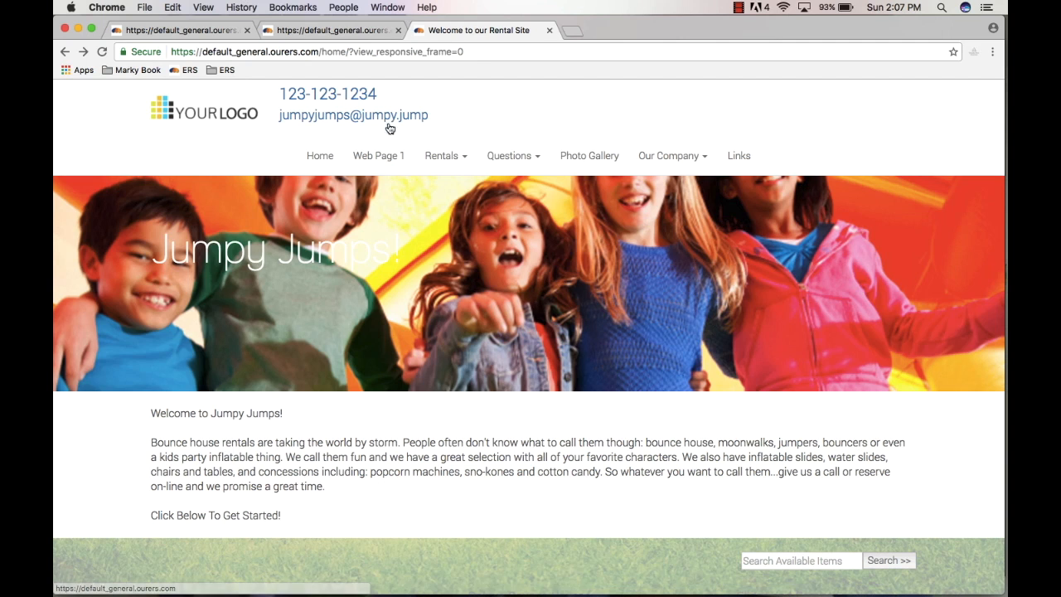
Step: Open the General Images list in the website administration and look at the logo on the live home page
{"action": "left_click", "coordinate": [204, 31]}
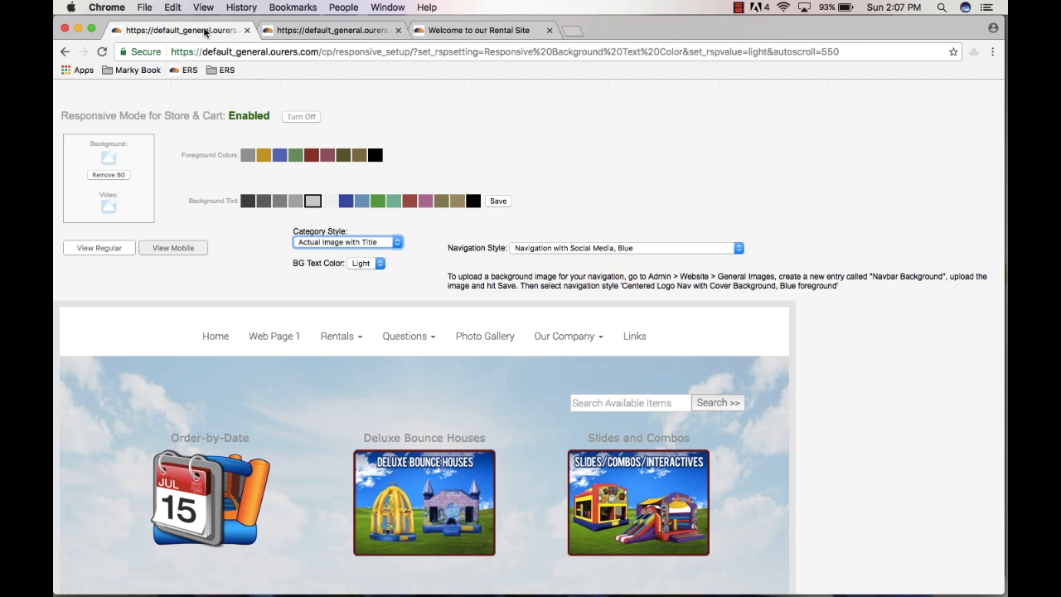
{"action": "scroll", "coordinate": [233, 119], "scroll_direction": "up", "scroll_amount": 5}
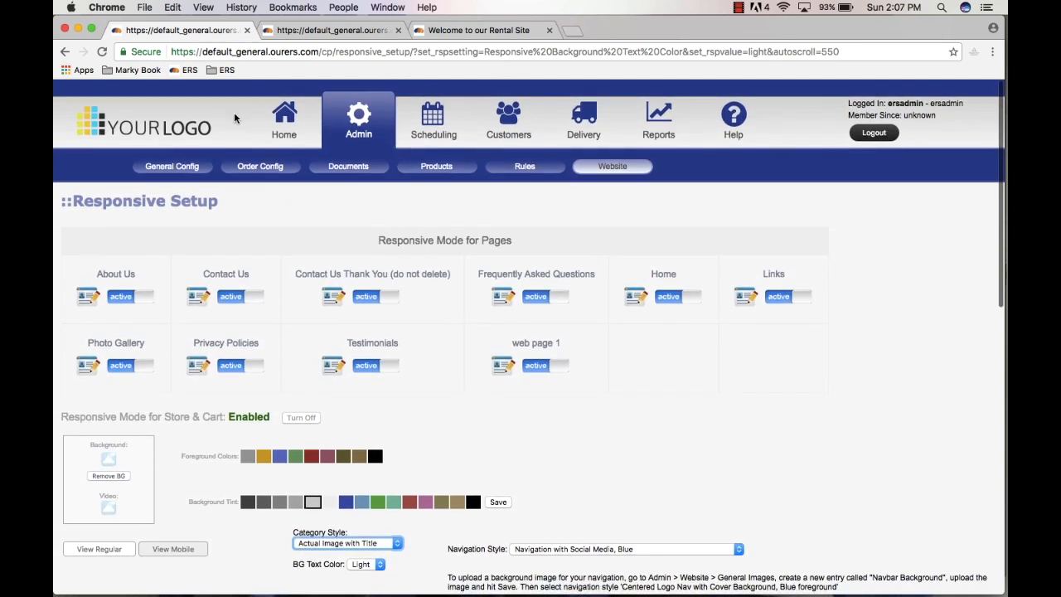
{"action": "mouse_move", "coordinate": [177, 165]}
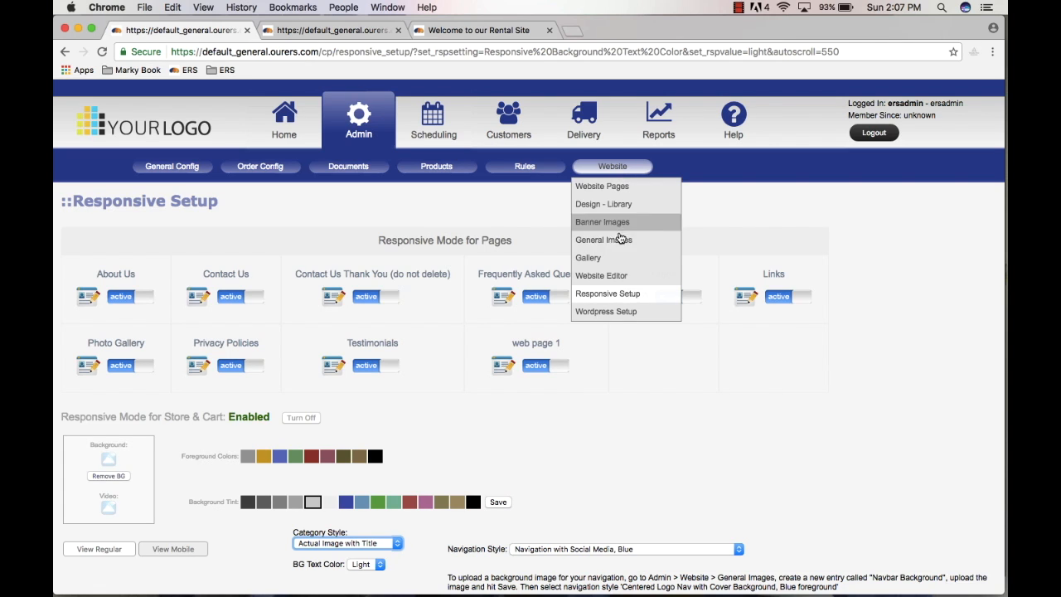
{"action": "left_click", "coordinate": [622, 240]}
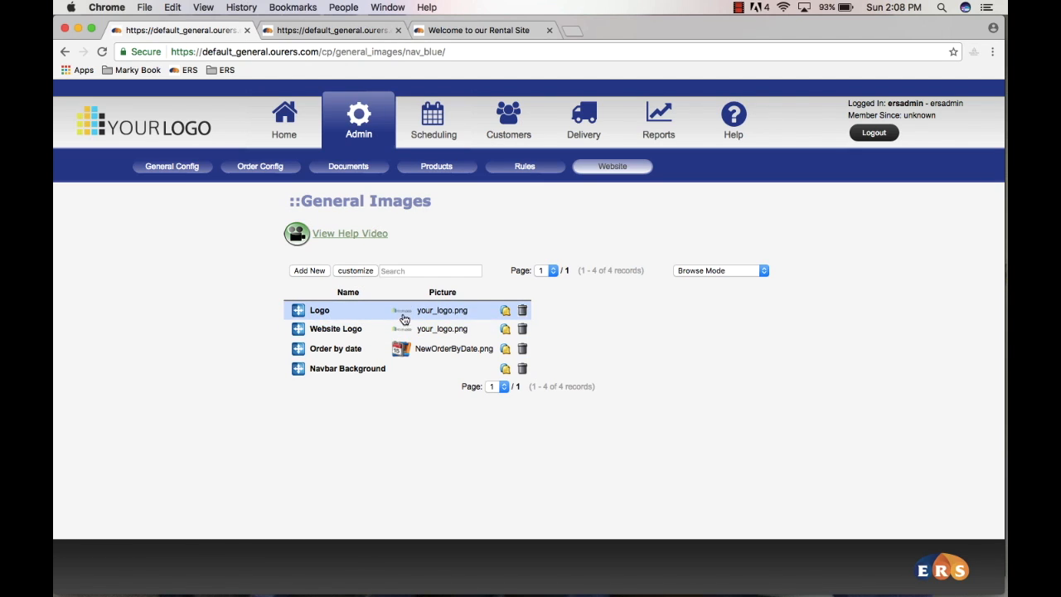
{"action": "left_click", "coordinate": [476, 30]}
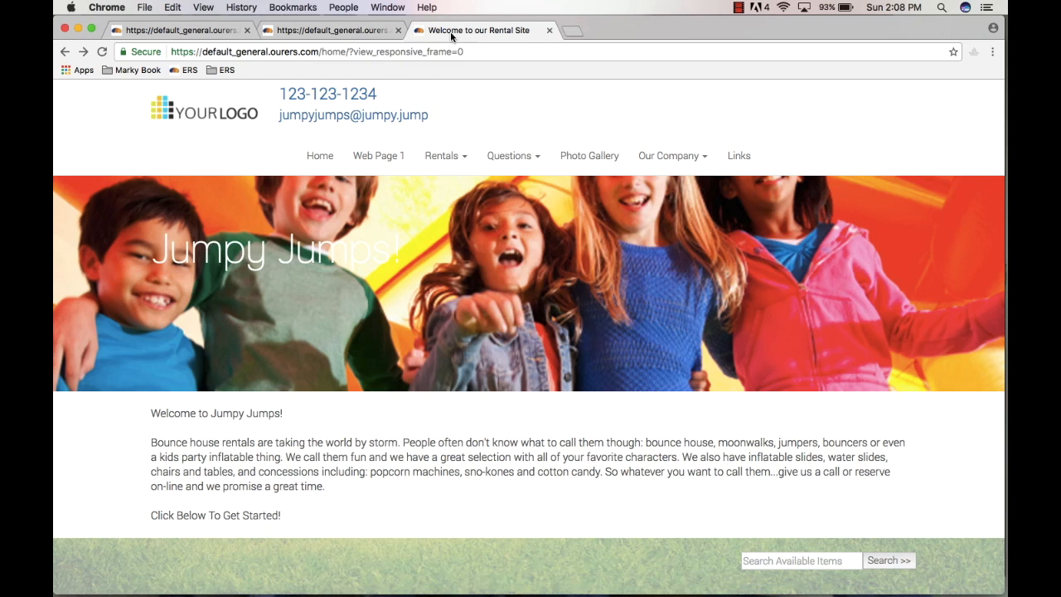
{"action": "left_click", "coordinate": [203, 31]}
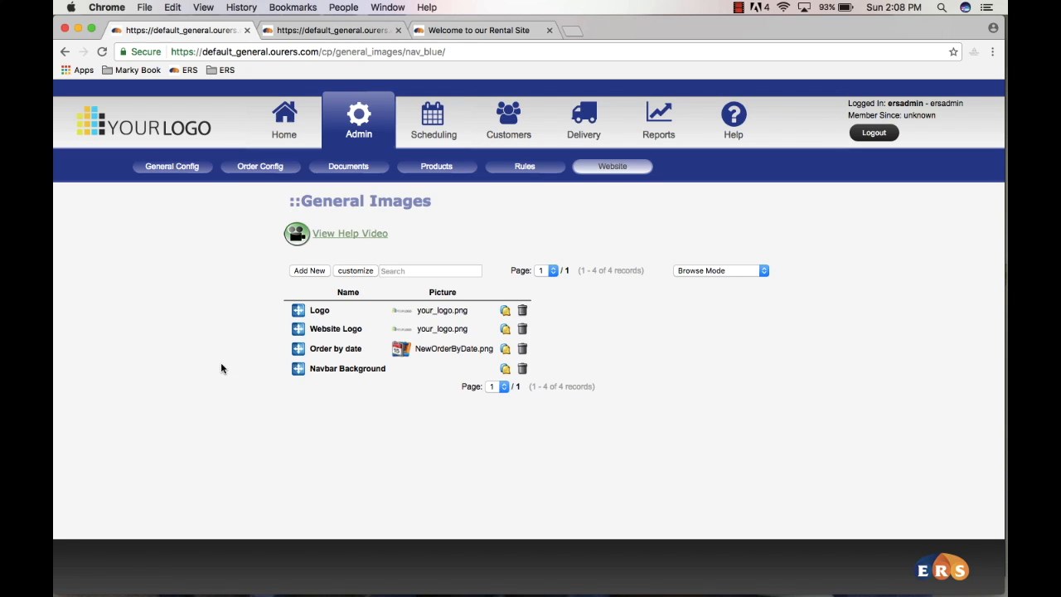
Step: Open the Website Logo entry, browse the existing picture files without picking one, and submit the entry unchanged
{"action": "left_click", "coordinate": [404, 332]}
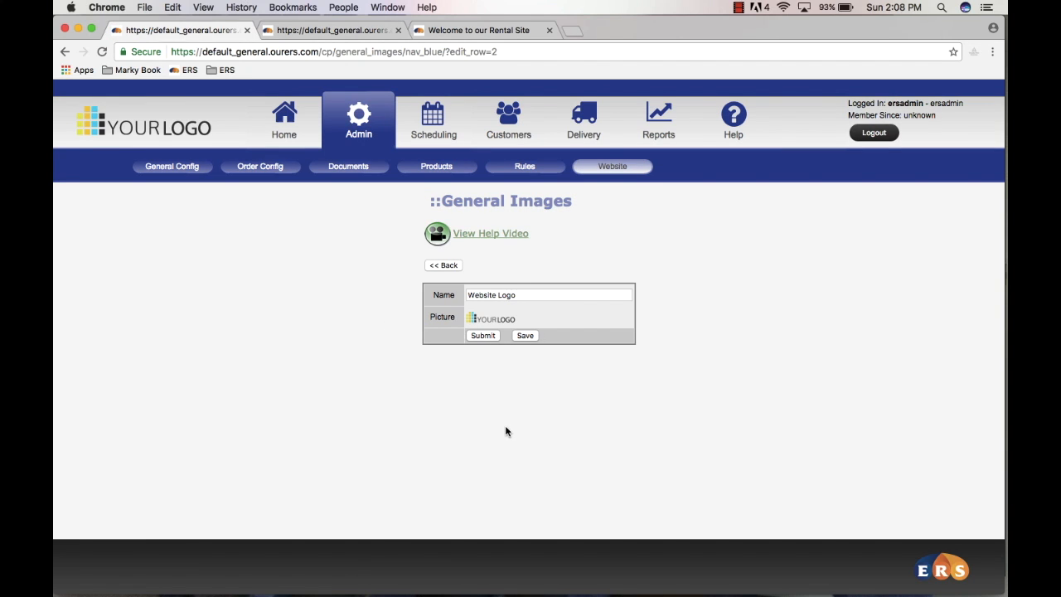
{"action": "left_click", "coordinate": [490, 320]}
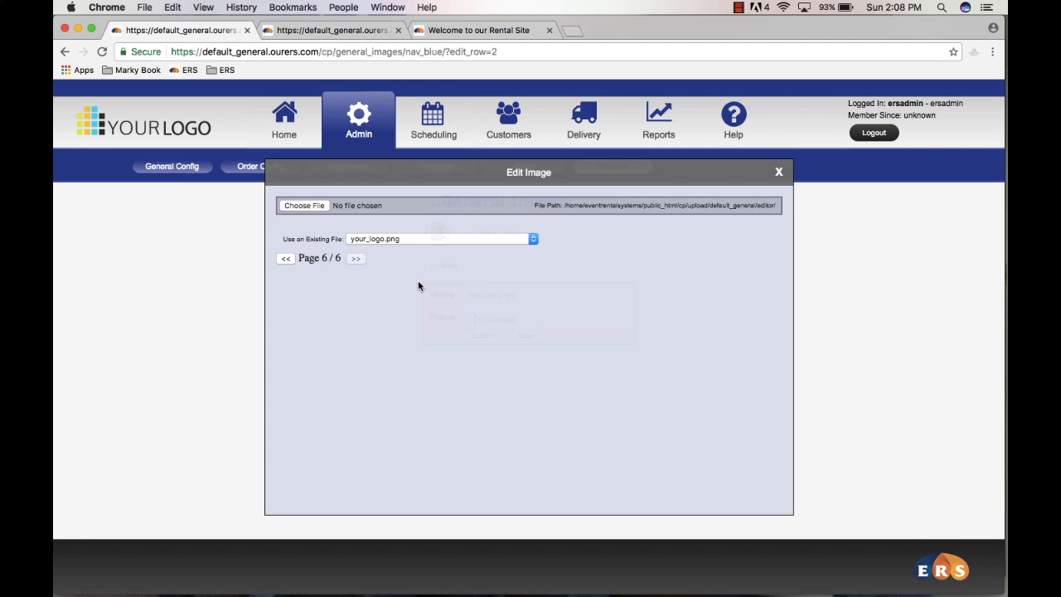
{"action": "left_click", "coordinate": [286, 258]}
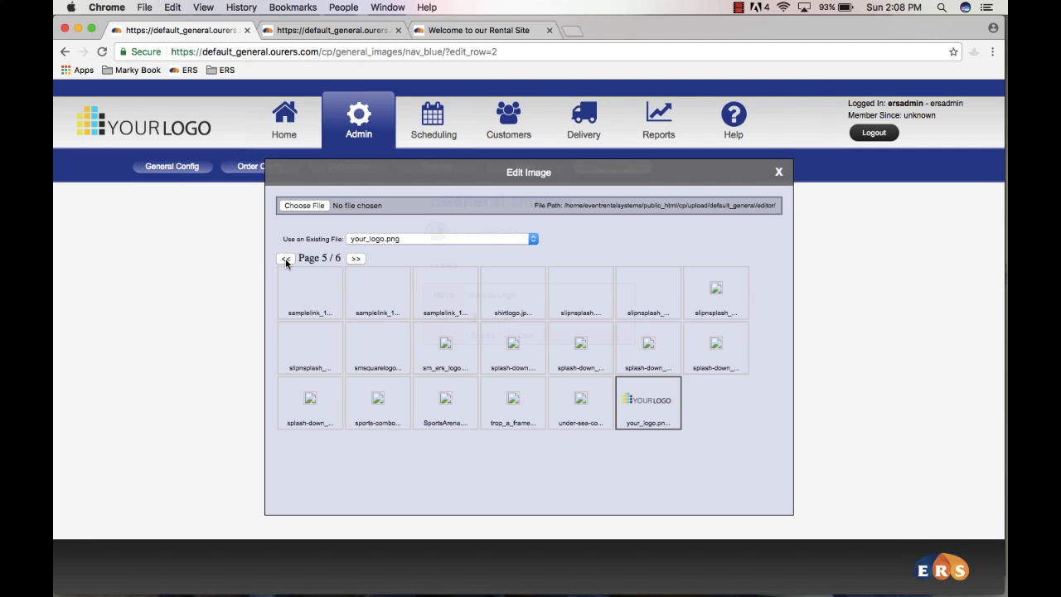
{"action": "left_click", "coordinate": [286, 258]}
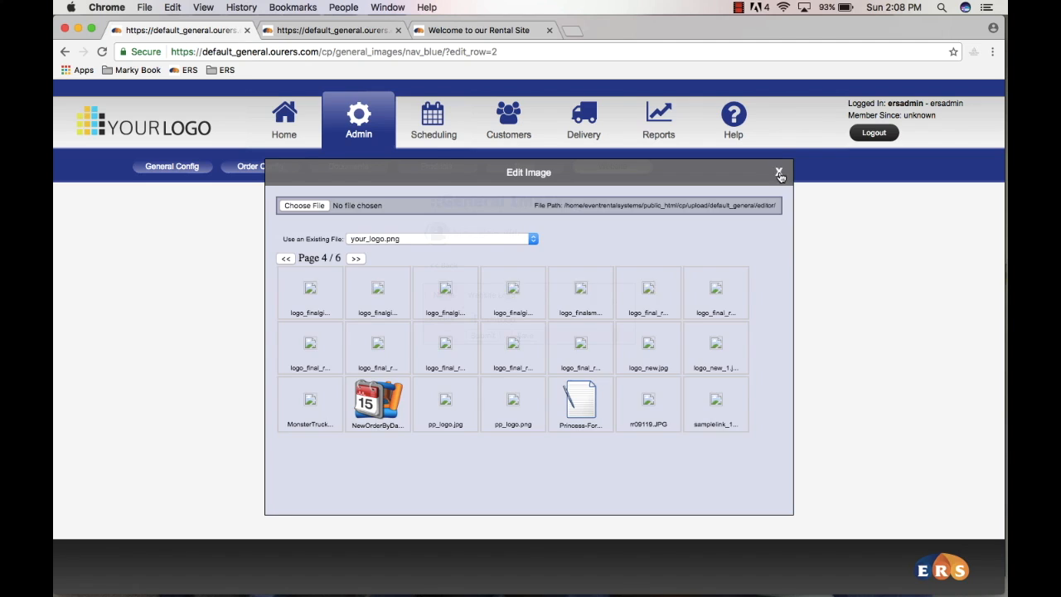
{"action": "left_click", "coordinate": [779, 171]}
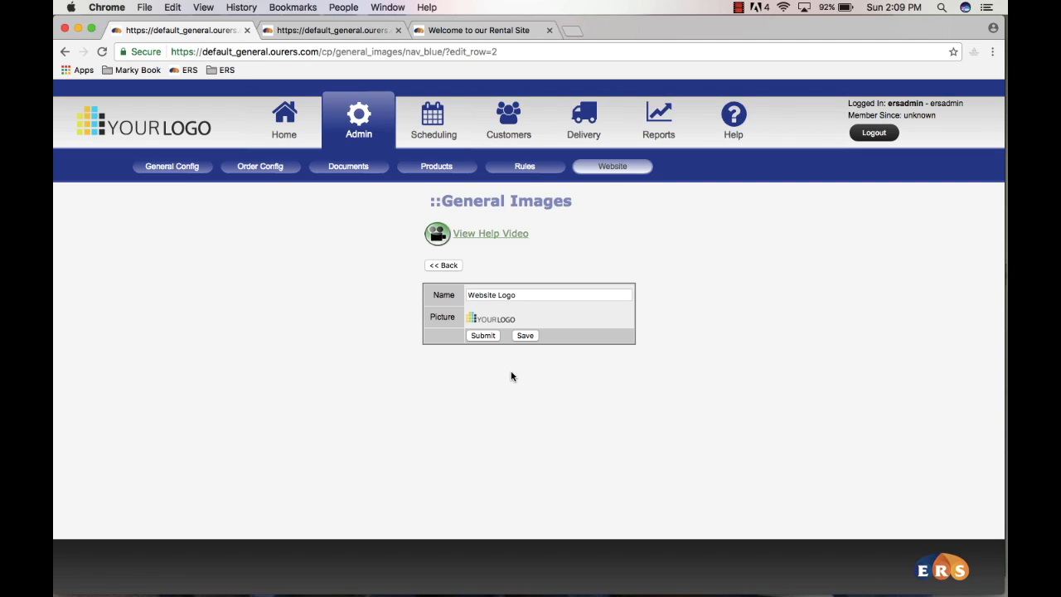
{"action": "left_click", "coordinate": [486, 337]}
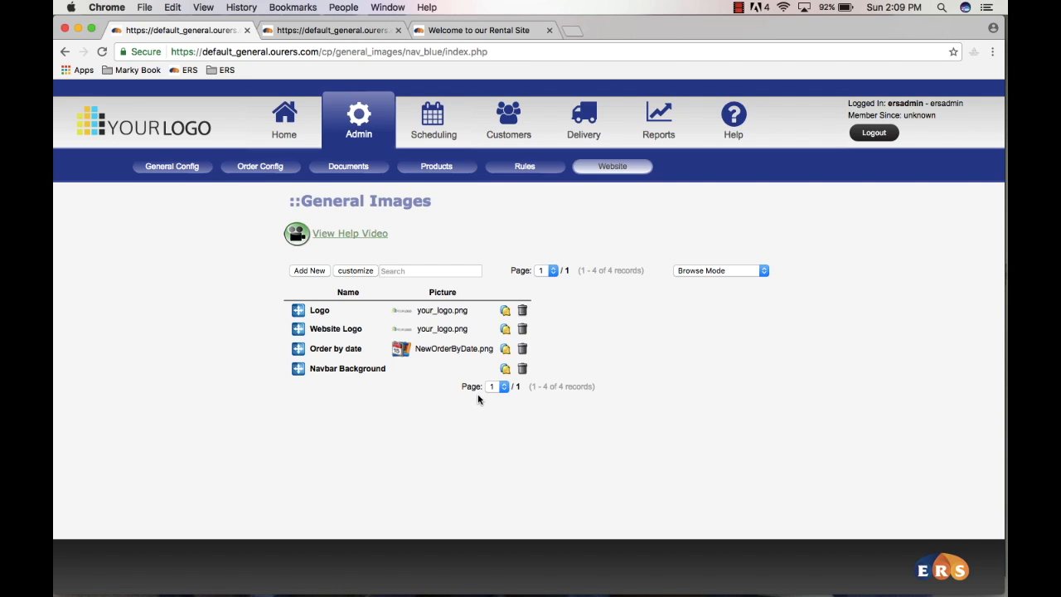
Step: Return to the Responsive Setup page and bring up the store's navigation settings and header preview
{"action": "mouse_move", "coordinate": [614, 170]}
{"action": "left_click", "coordinate": [620, 293]}
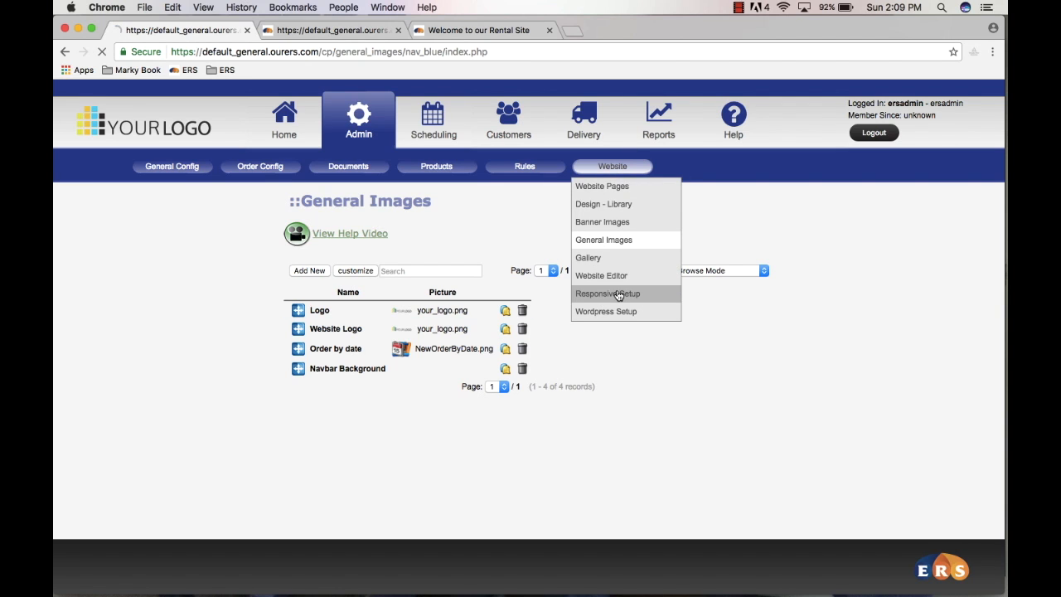
{"action": "scroll", "coordinate": [910, 434], "scroll_direction": "down", "scroll_amount": 2}
{"action": "scroll", "coordinate": [910, 434], "scroll_direction": "down", "scroll_amount": 5}
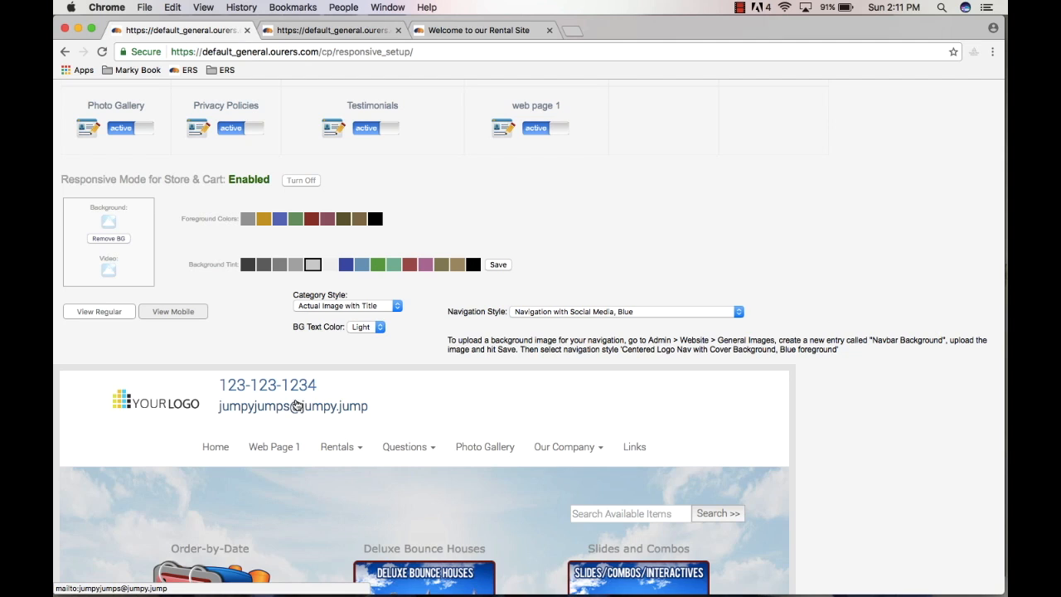
Step: Try the navigation styles Navigation with Social Media, Black & White and Centered Logo Navigation in the preview
{"action": "left_click", "coordinate": [741, 311]}
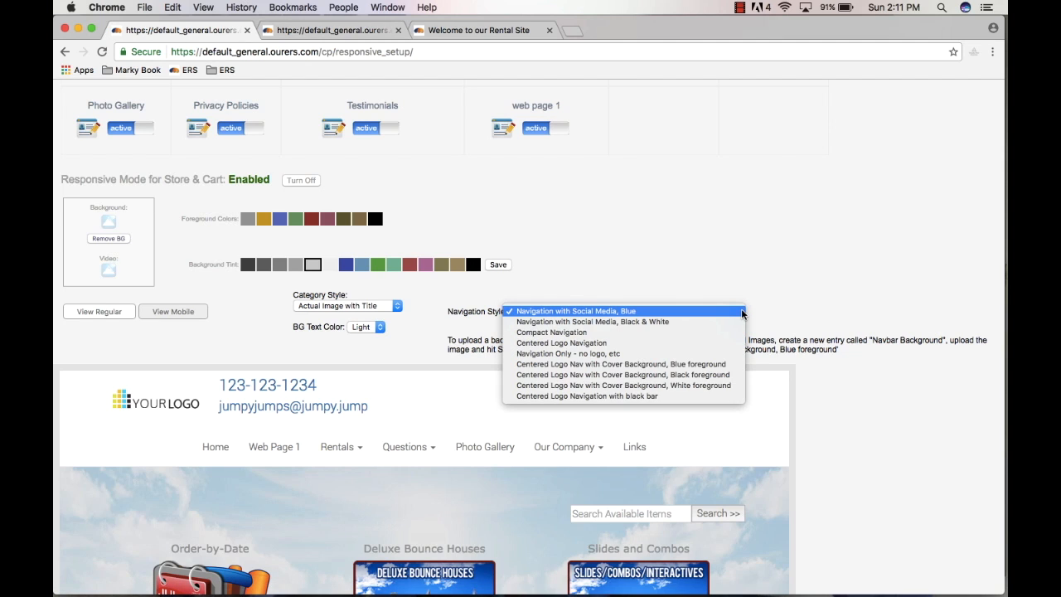
{"action": "left_click", "coordinate": [597, 321]}
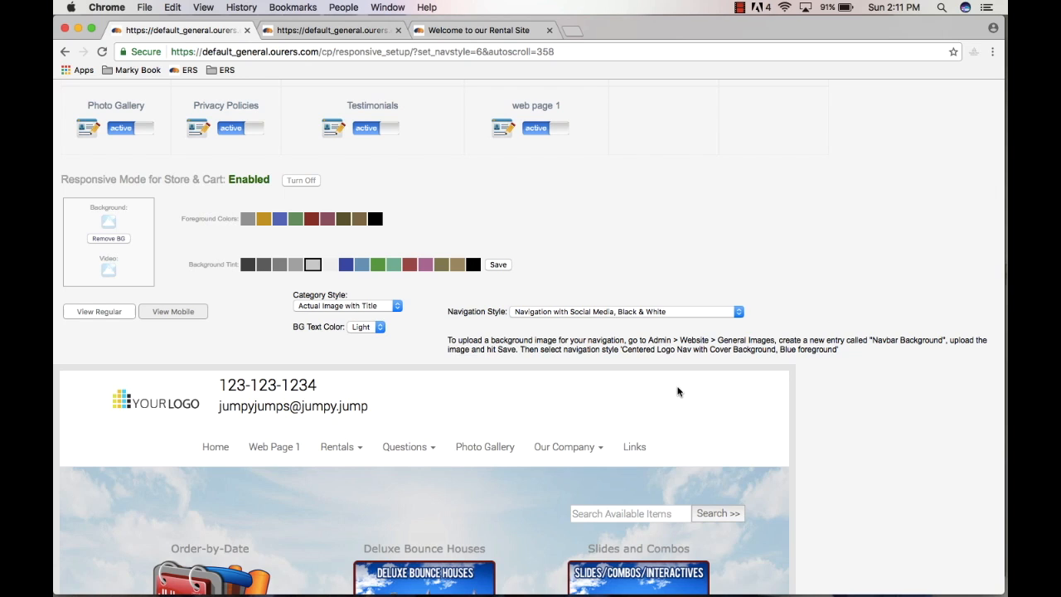
{"action": "left_click", "coordinate": [679, 310]}
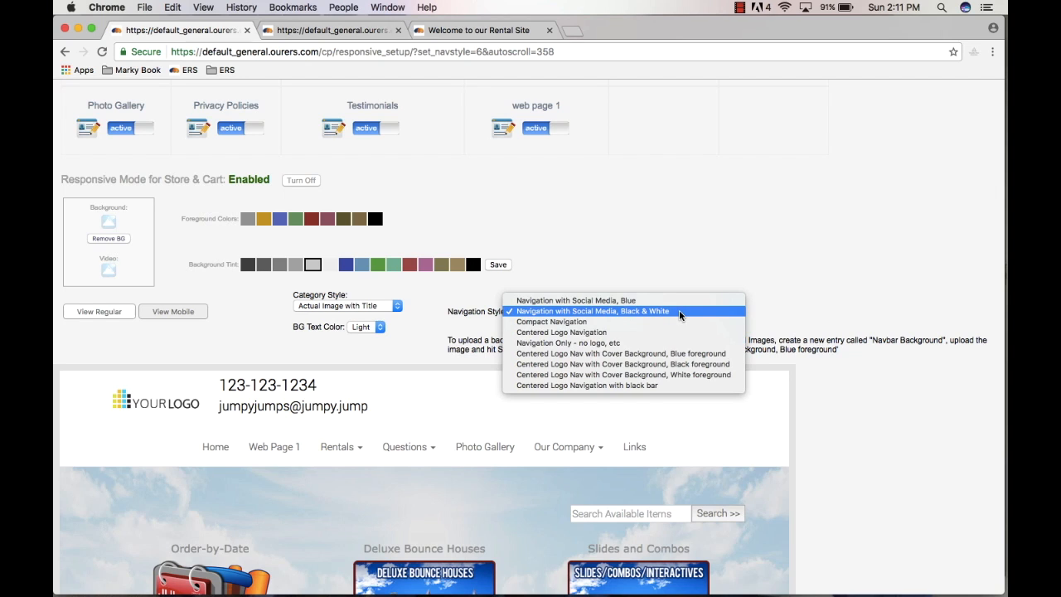
{"action": "left_click", "coordinate": [613, 333]}
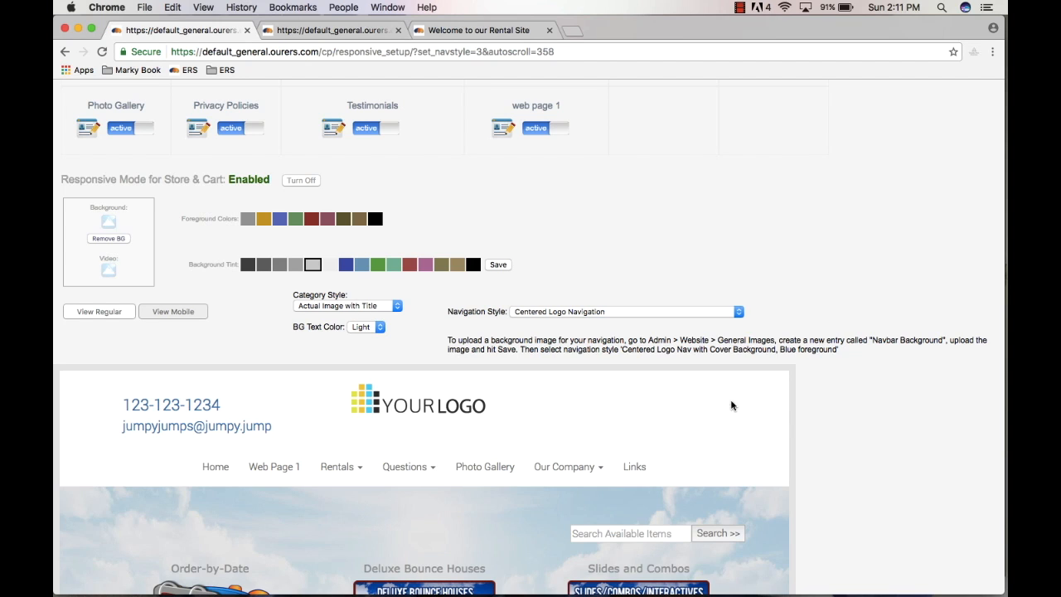
Step: Set the navigation style to Navigation Only - no logo, etc, save it, and check it on the reloaded live home page
{"action": "left_click", "coordinate": [697, 315]}
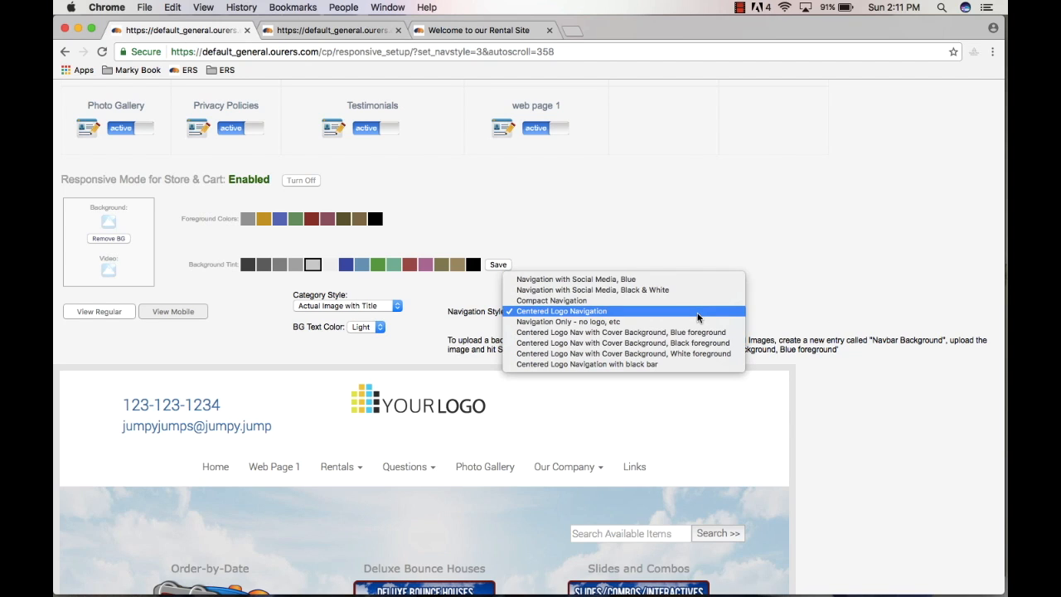
{"action": "left_click", "coordinate": [628, 321]}
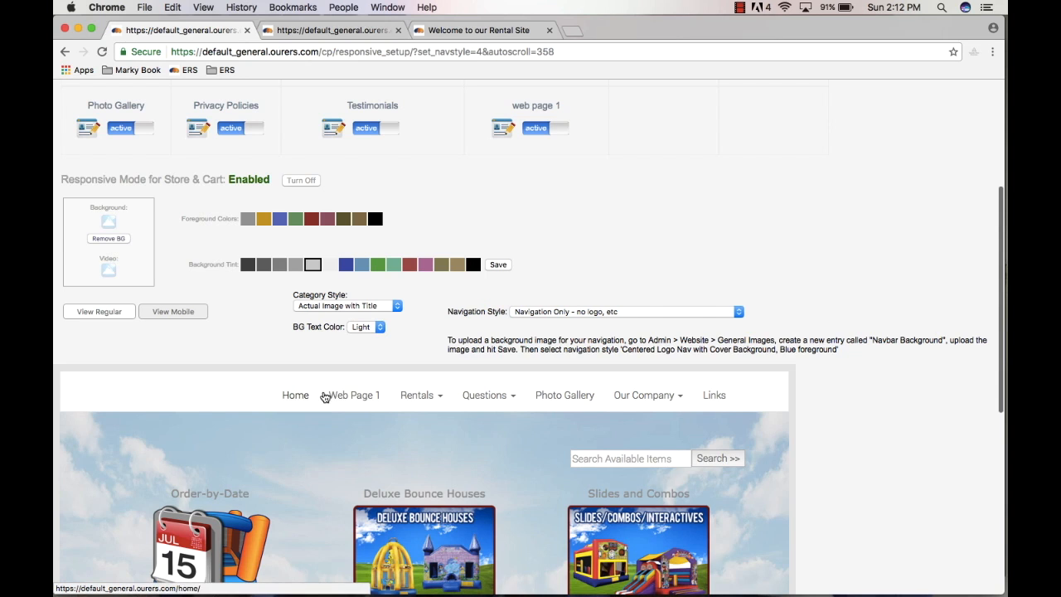
{"action": "left_click", "coordinate": [498, 265]}
{"action": "left_click", "coordinate": [626, 217]}
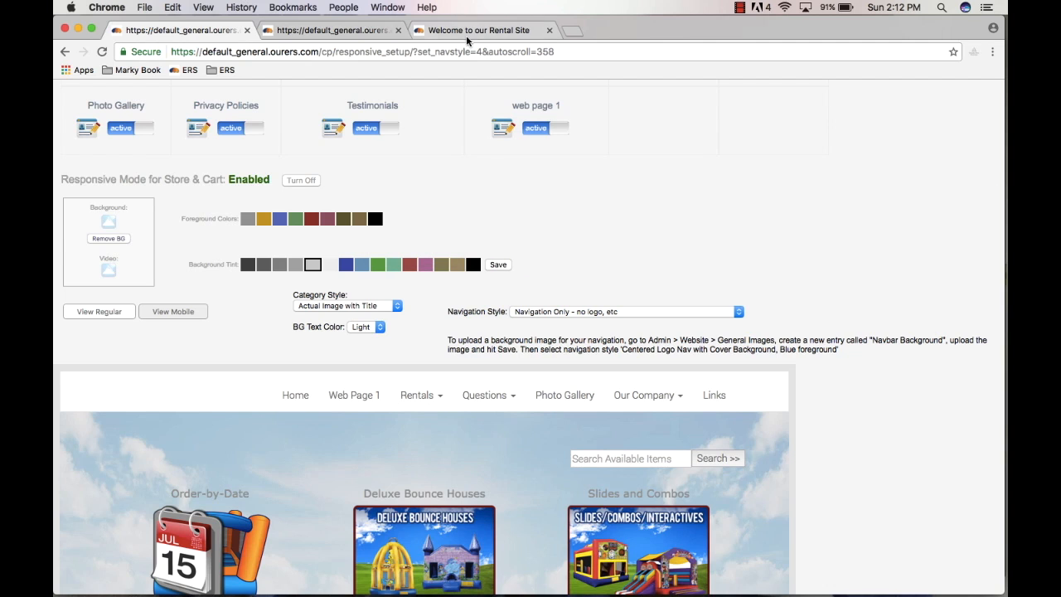
{"action": "left_click", "coordinate": [485, 31]}
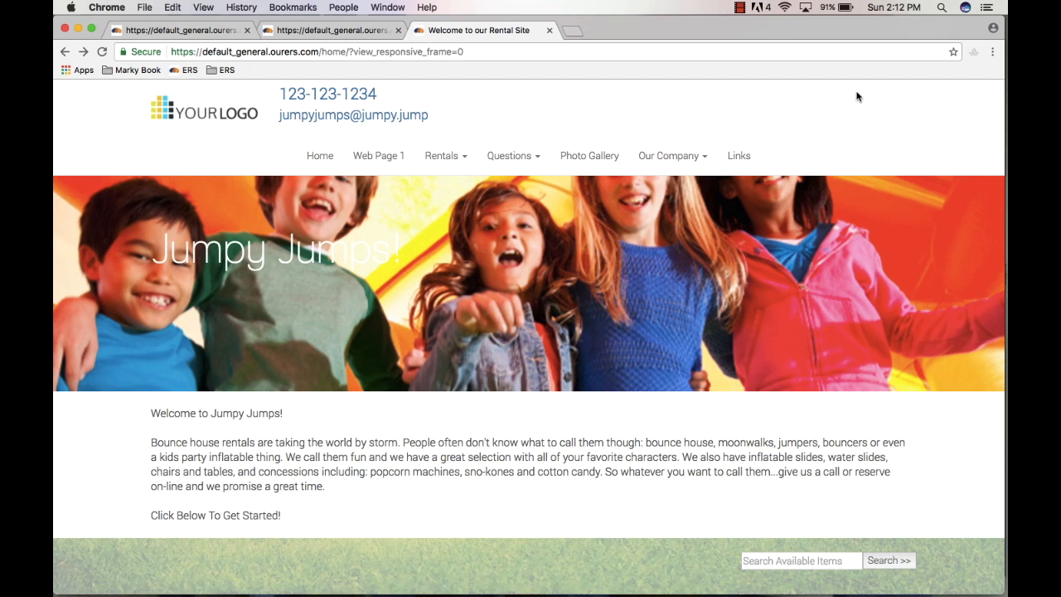
{"action": "left_click", "coordinate": [102, 51]}
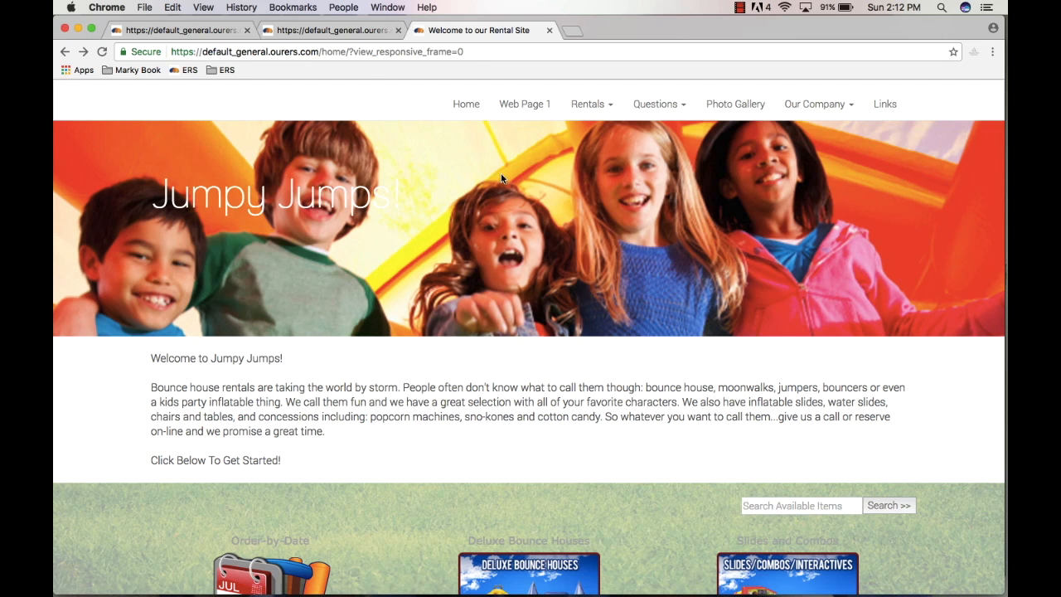
Step: Return to the Responsive Setup page, set the navigation style to Centered Logo Nav with Cover Background, Black foreground, and save it
{"action": "left_click", "coordinate": [210, 32]}
{"action": "left_click", "coordinate": [679, 309]}
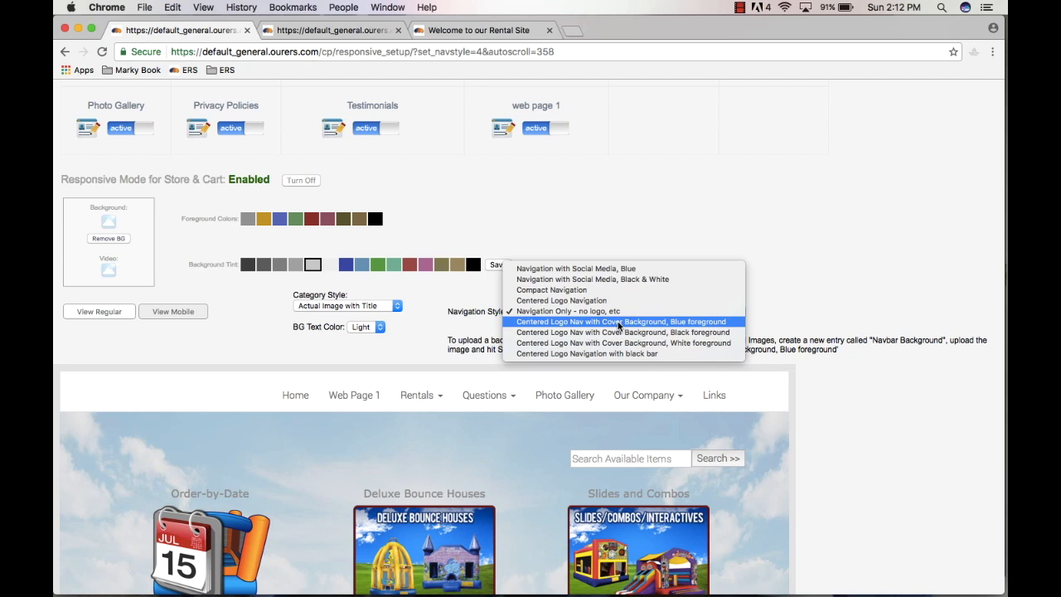
{"action": "left_click", "coordinate": [686, 331]}
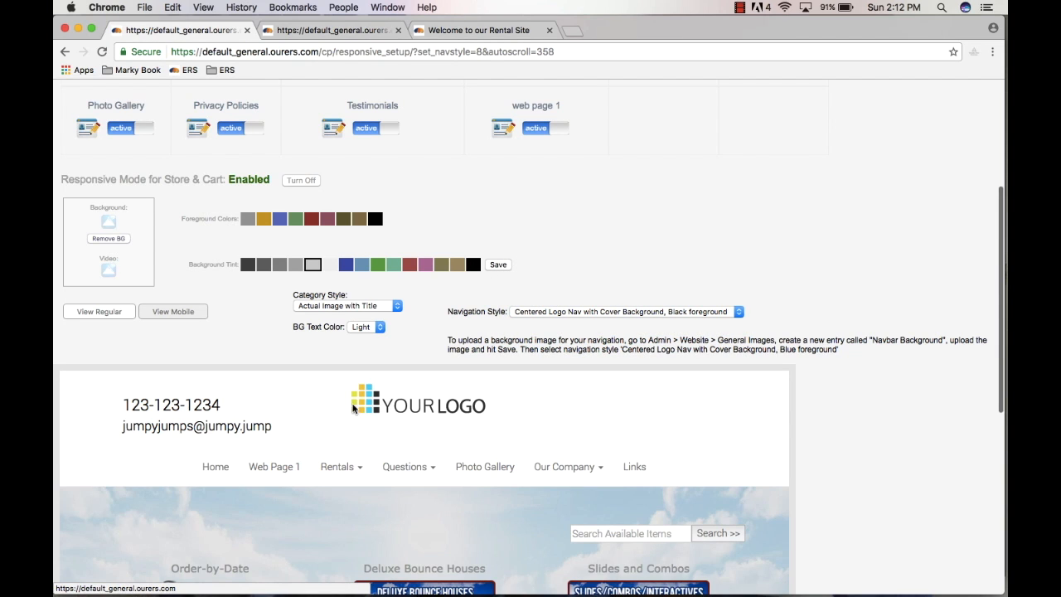
{"action": "left_click", "coordinate": [498, 265]}
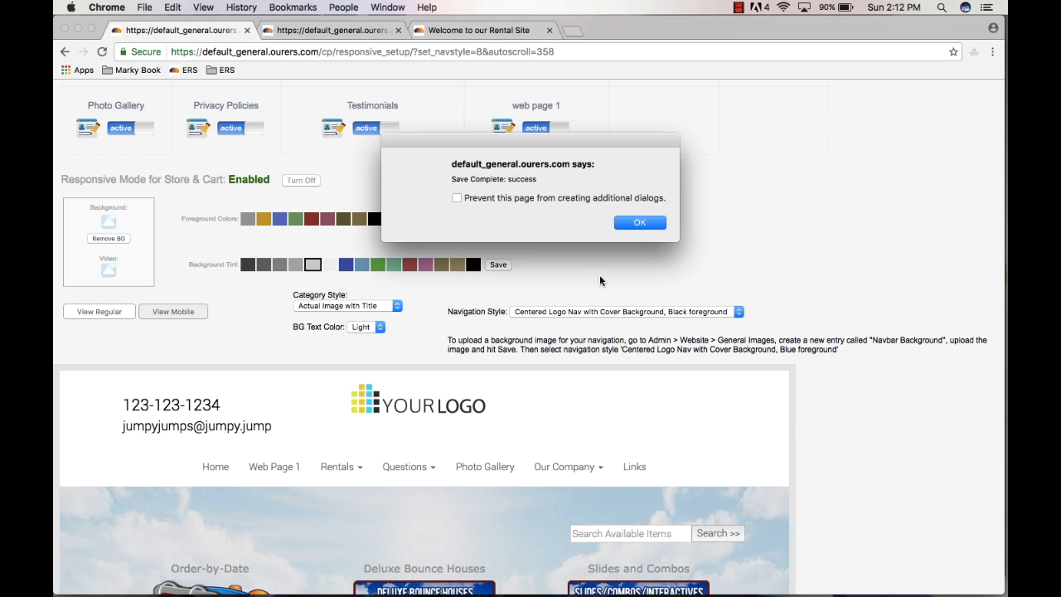
{"action": "left_click", "coordinate": [647, 226]}
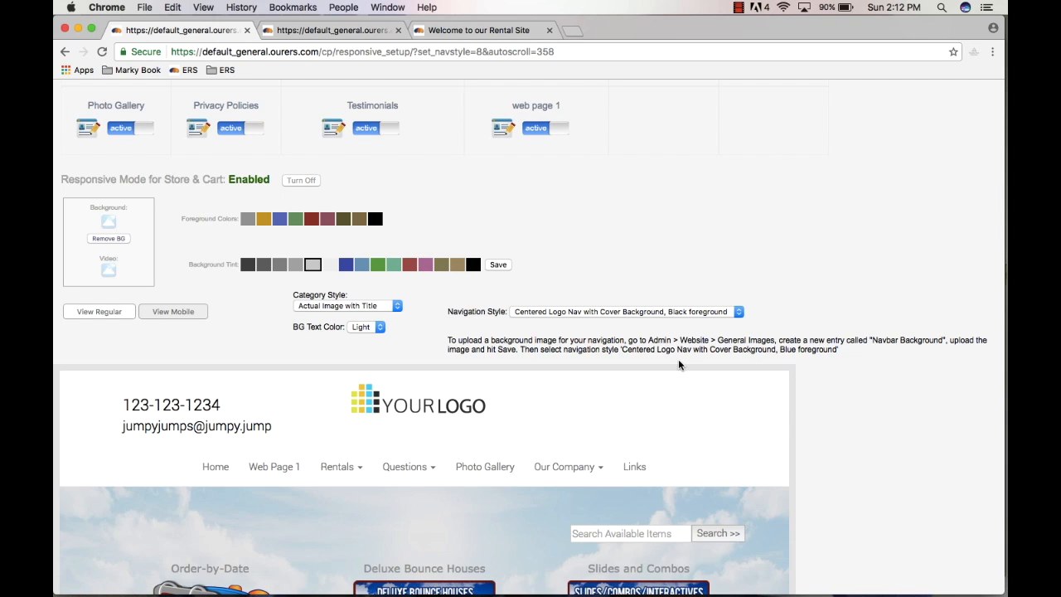
Step: Review the remaining navigation style options and read the instructions for uploading a navigation background image
{"action": "left_click", "coordinate": [666, 310]}
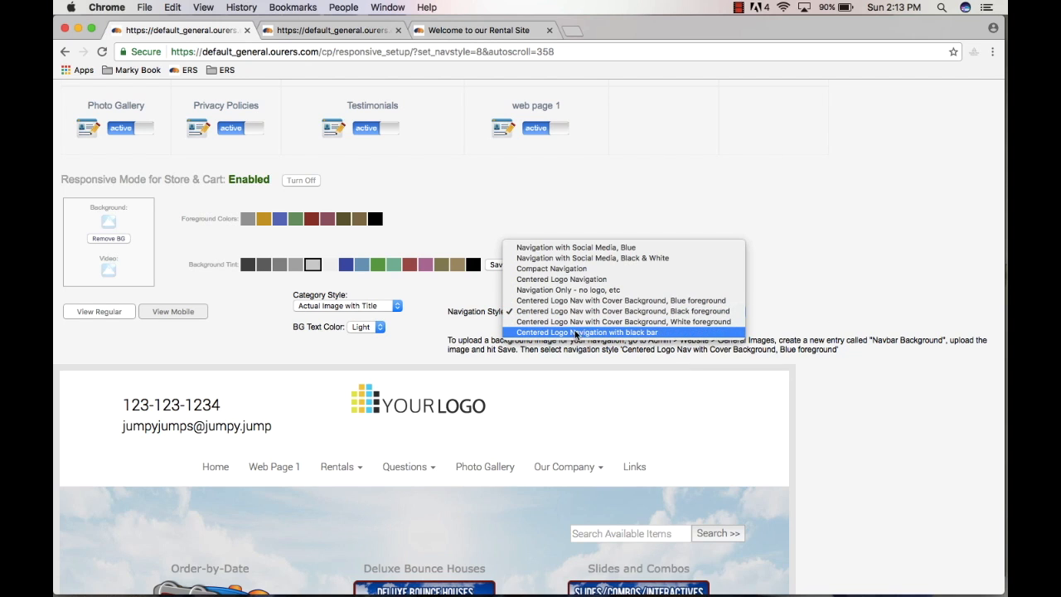
{"action": "left_click", "coordinate": [593, 313]}
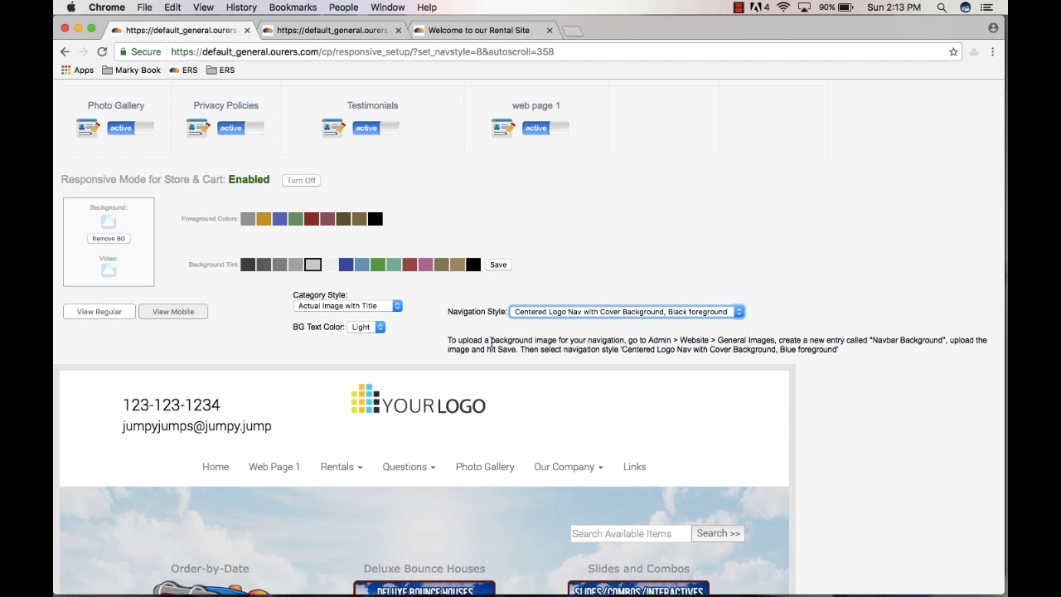
{"action": "left_click_drag", "start_coordinate": [446, 343], "coordinate": [711, 349]}
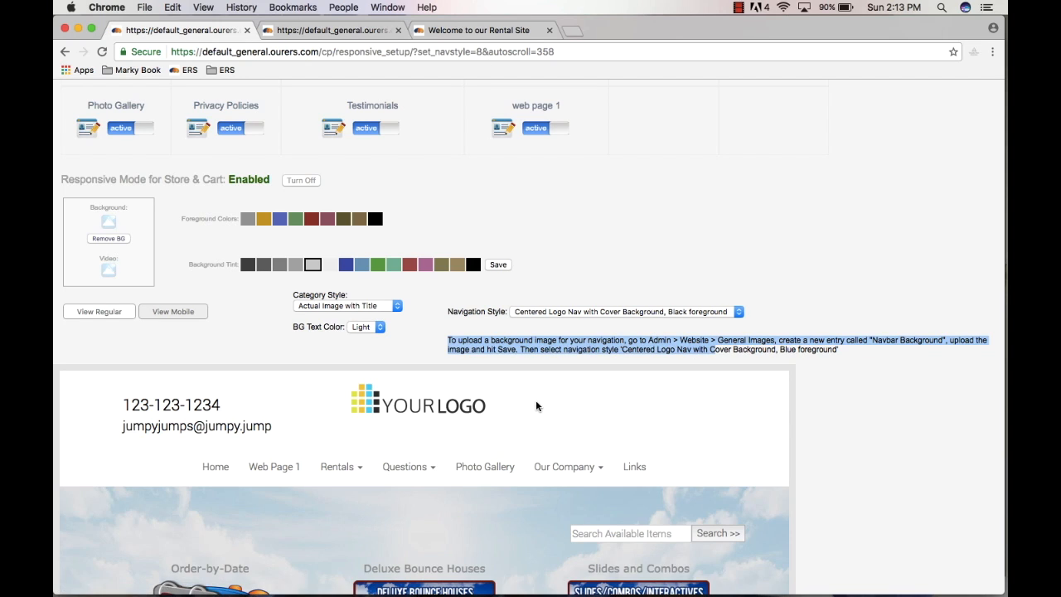
{"action": "left_click", "coordinate": [817, 283]}
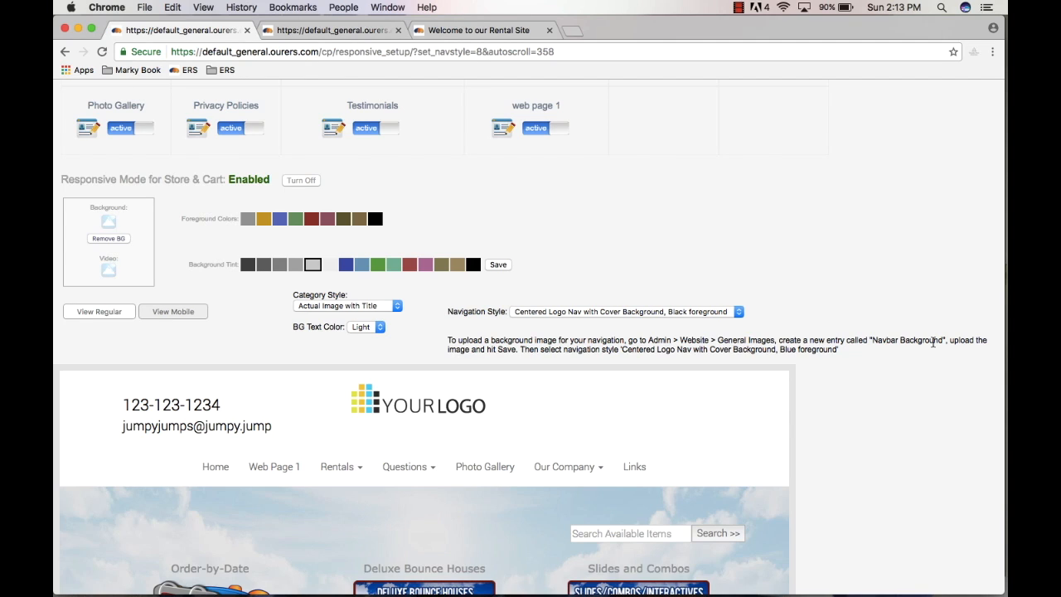
Step: Switch to Photoshop, inspect the image size of background_navbar_blue.png without changing it, and return to Chrome
{"action": "key", "text": "super+Tab"}
{"action": "key", "text": "super+Tab"}
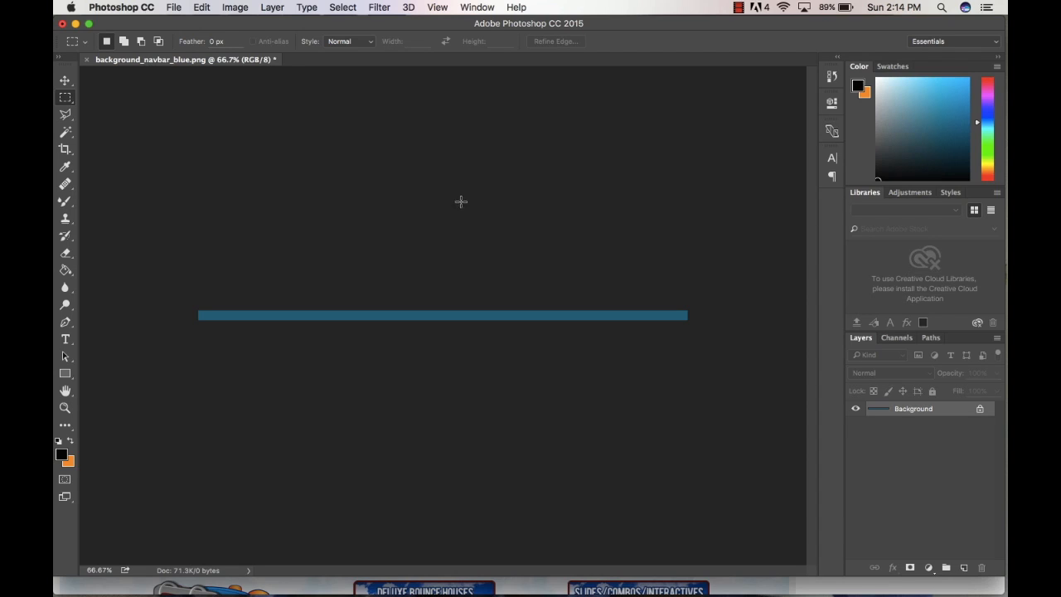
{"action": "left_click", "coordinate": [235, 7]}
{"action": "left_click", "coordinate": [266, 108]}
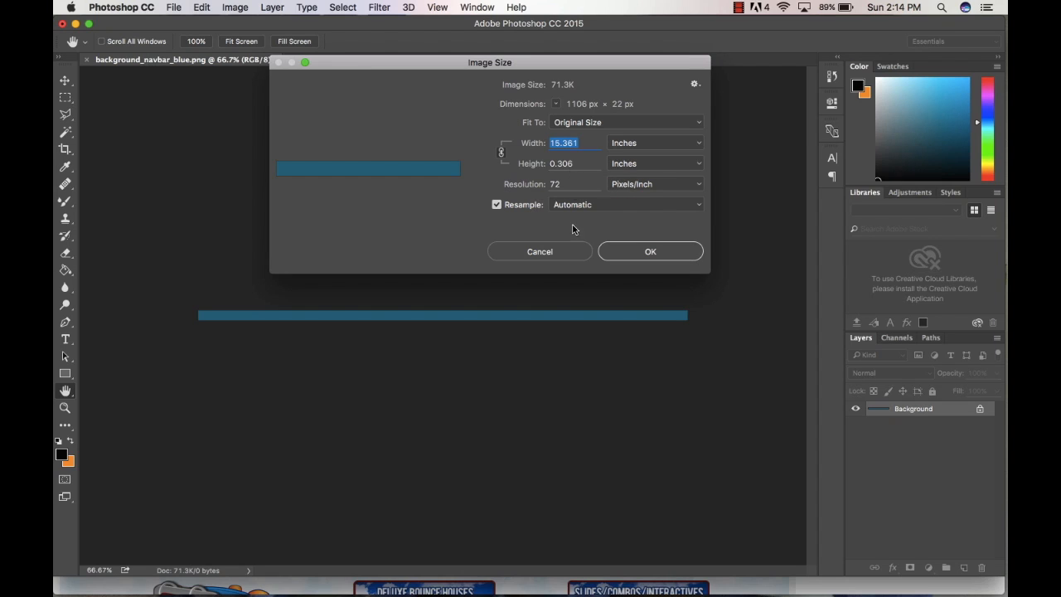
{"action": "left_click", "coordinate": [651, 256]}
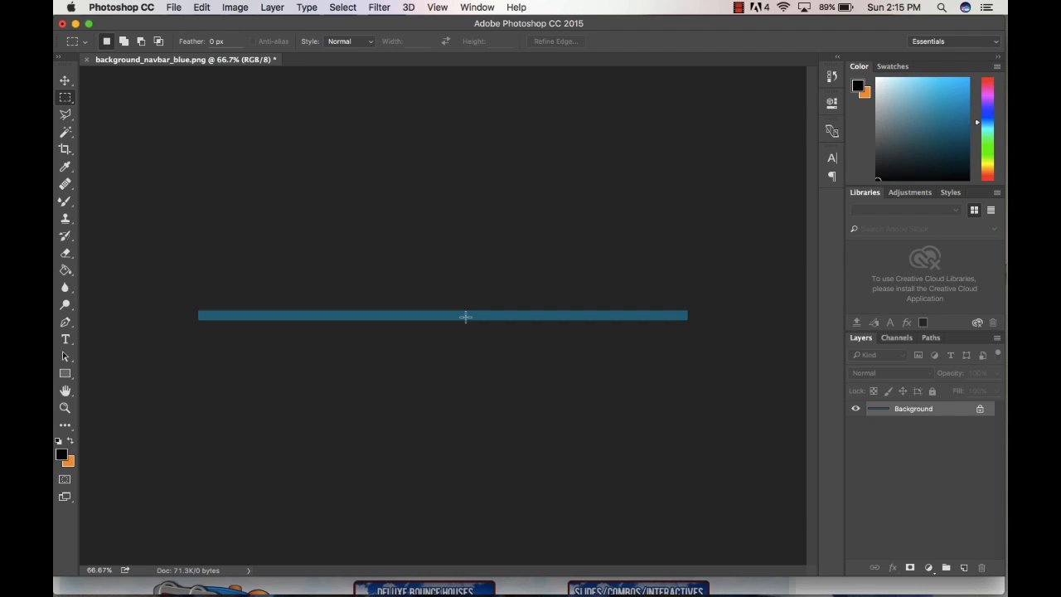
{"action": "key", "text": "super+Tab"}
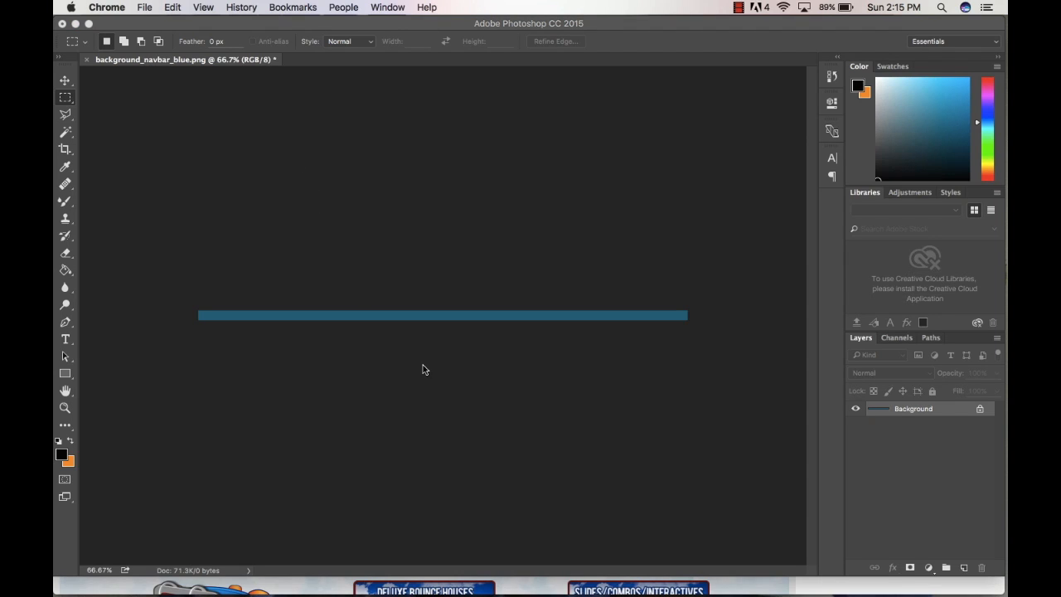
{"action": "mouse_move", "coordinate": [380, 588]}
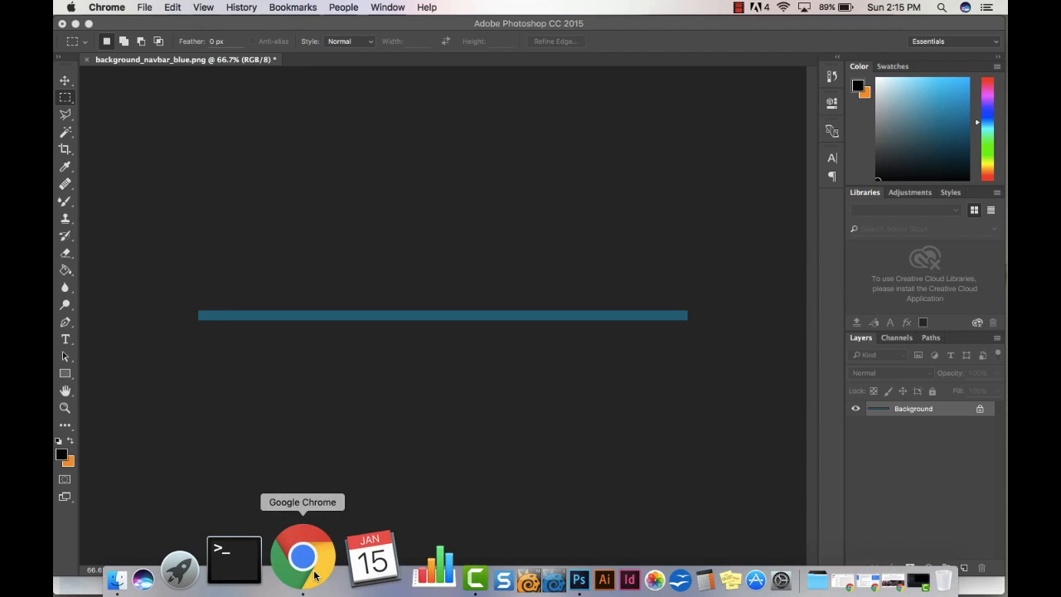
{"action": "left_click", "coordinate": [296, 564]}
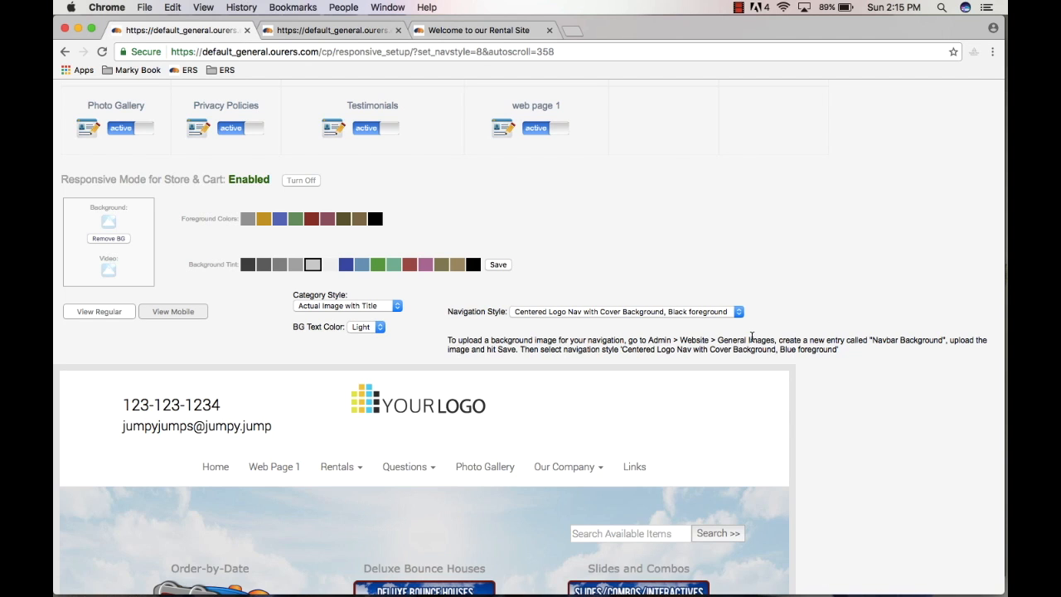
Step: Go to the website's General Images and open the Navbar Background entry's picture for editing
{"action": "scroll", "coordinate": [762, 244], "scroll_direction": "up", "scroll_amount": 5}
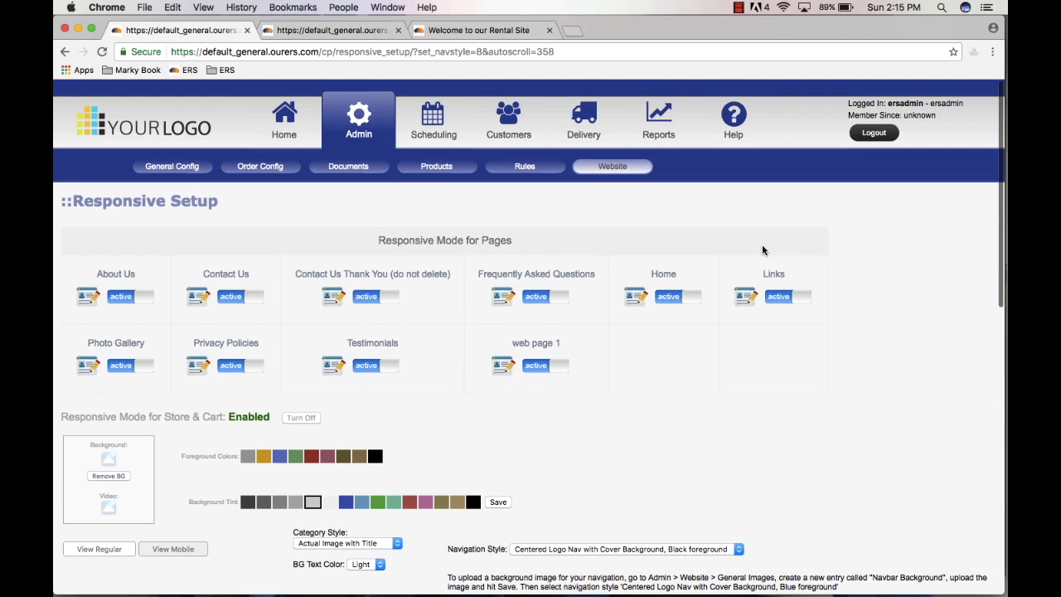
{"action": "mouse_move", "coordinate": [582, 170]}
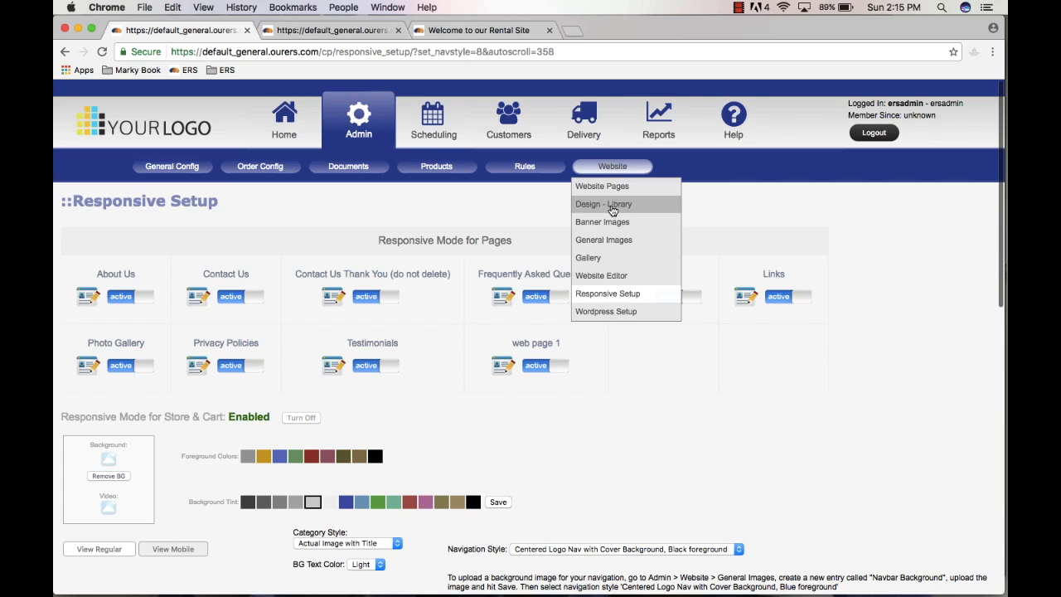
{"action": "left_click", "coordinate": [607, 244]}
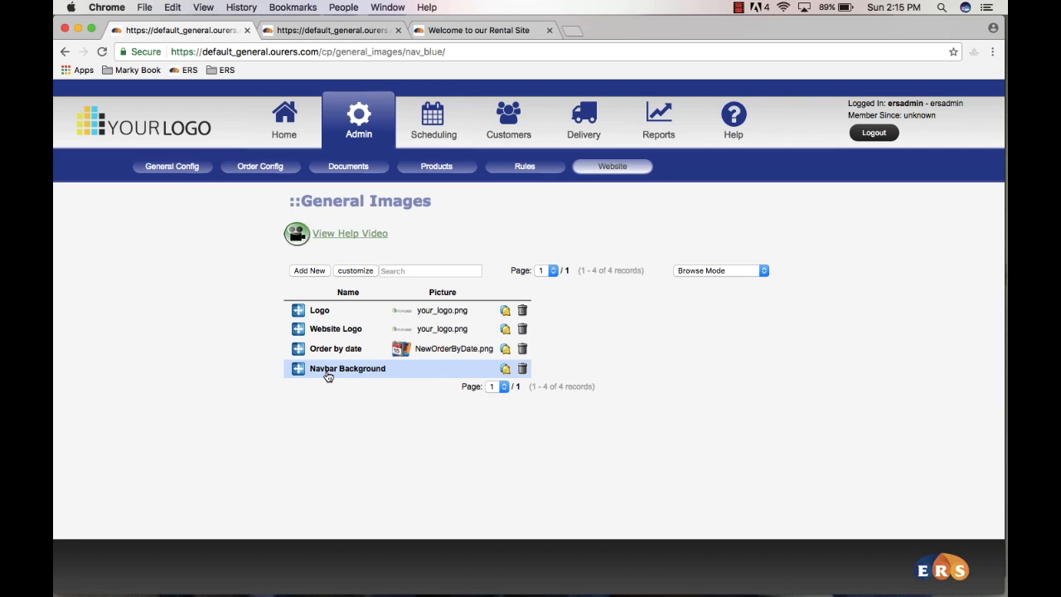
{"action": "left_click", "coordinate": [369, 376]}
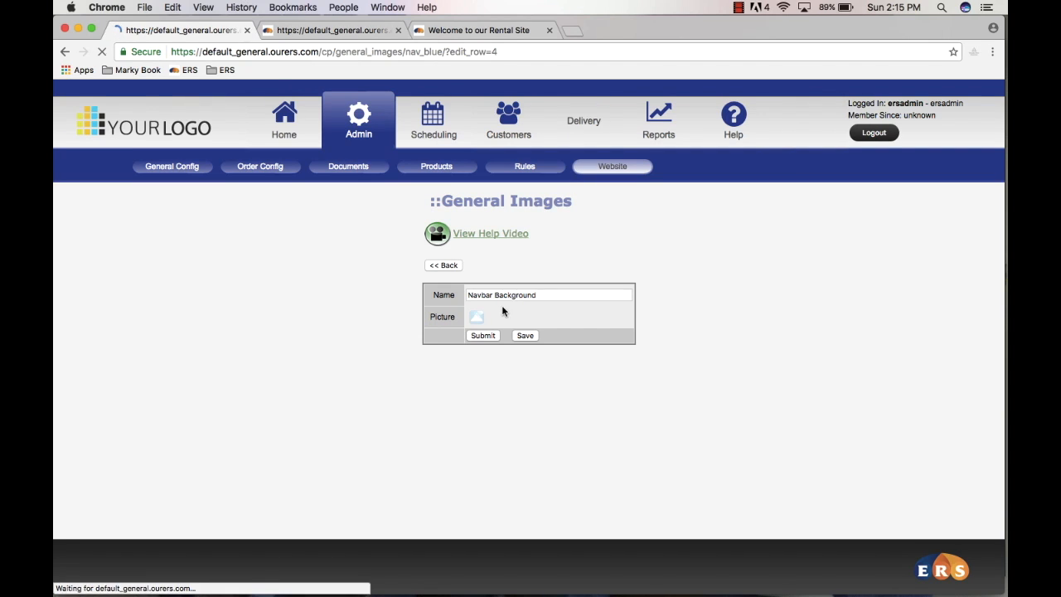
{"action": "left_click", "coordinate": [478, 320]}
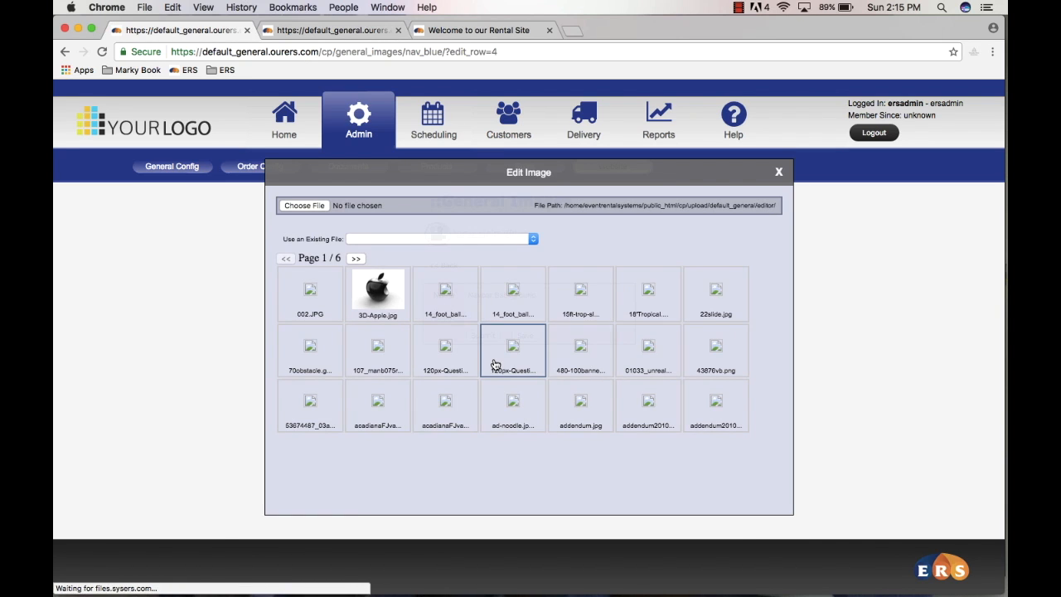
Step: Browse the list of existing files for the navbar picture without picking one
{"action": "left_click", "coordinate": [521, 239]}
{"action": "scroll", "coordinate": [461, 430], "scroll_direction": "down", "scroll_amount": 10}
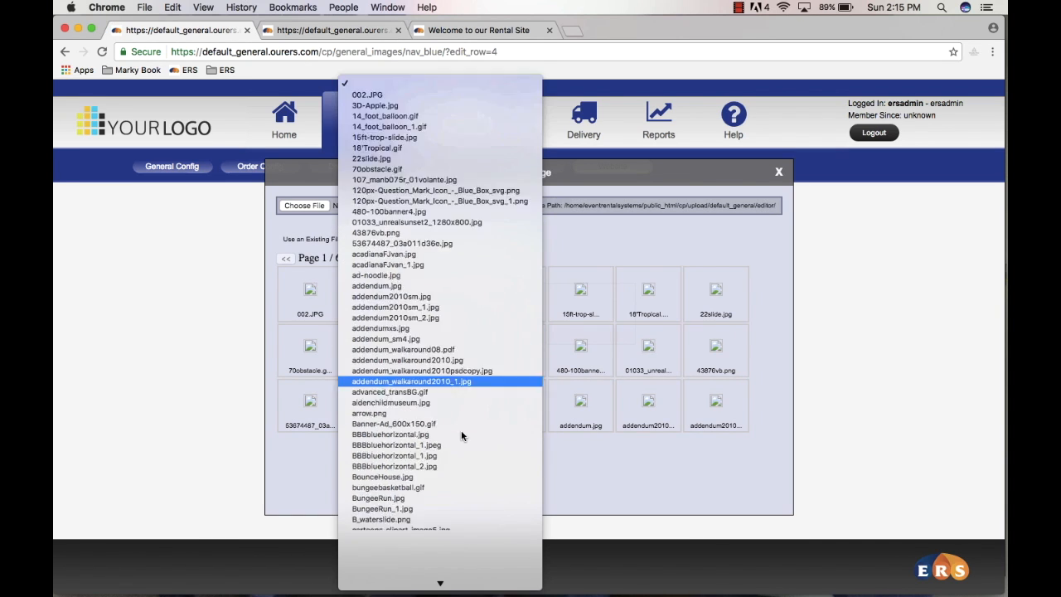
{"action": "scroll", "coordinate": [462, 434], "scroll_direction": "down", "scroll_amount": 3}
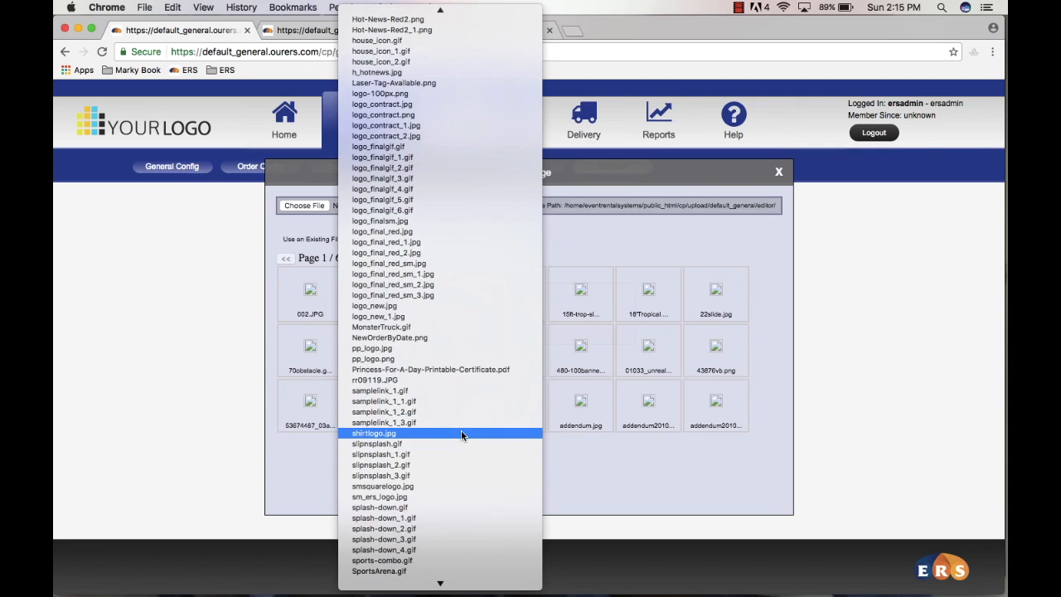
{"action": "left_click", "coordinate": [603, 254]}
Step: Upload background_navbar_blue.png from the ERS Client Images folder as the Navbar Background picture and submit the entry
{"action": "left_click", "coordinate": [314, 206]}
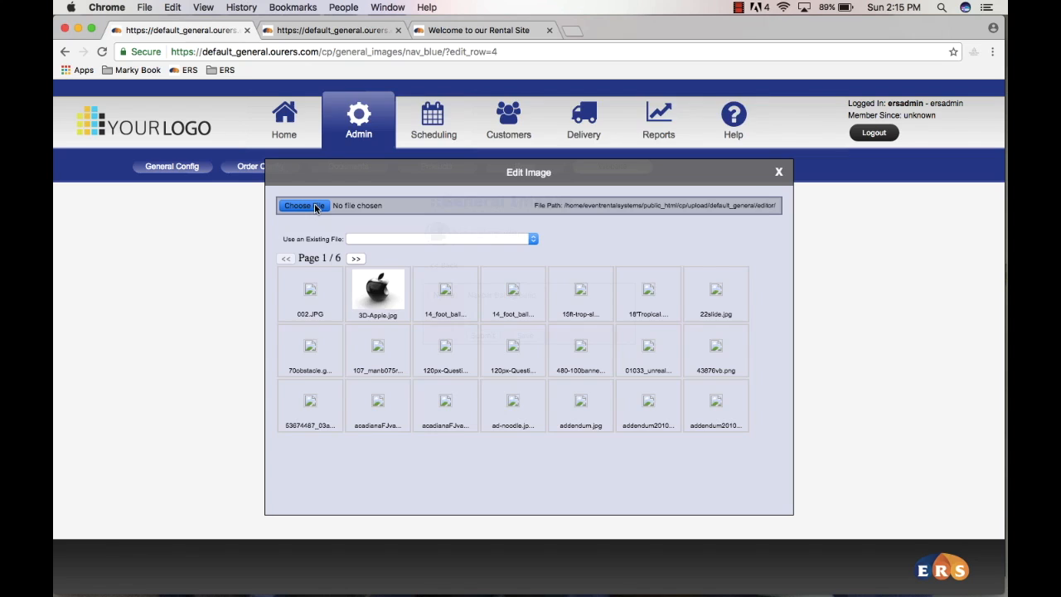
{"action": "left_click", "coordinate": [354, 233]}
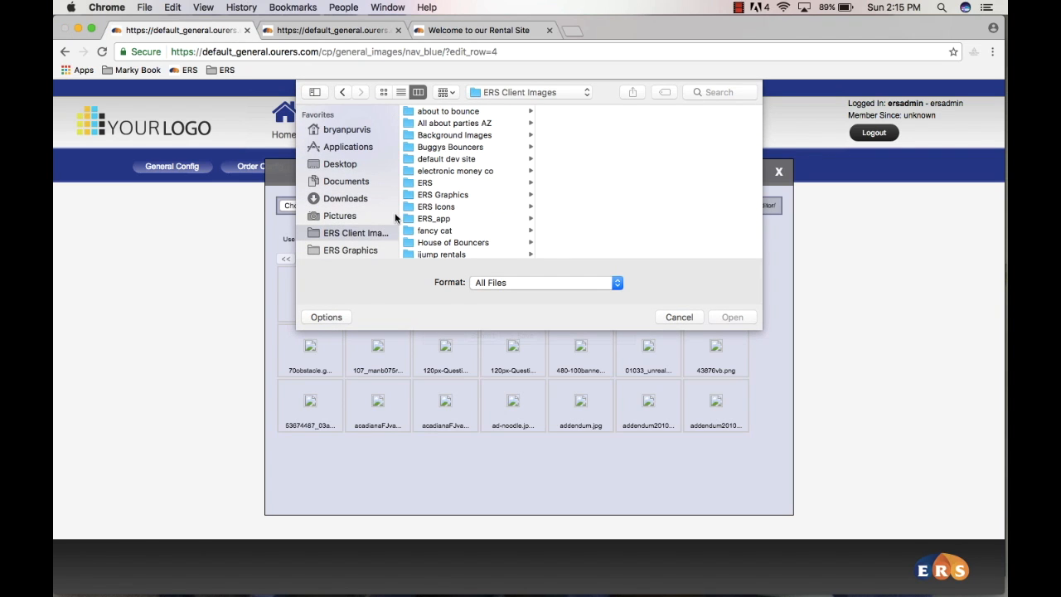
{"action": "scroll", "coordinate": [494, 168], "scroll_direction": "down", "scroll_amount": 5}
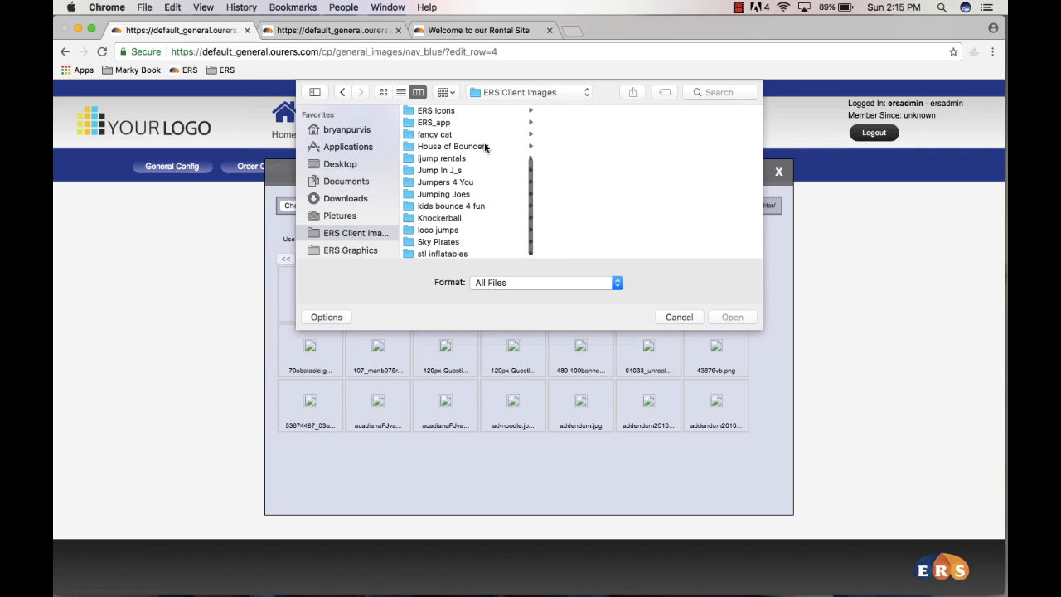
{"action": "left_click", "coordinate": [483, 146]}
{"action": "left_click", "coordinate": [607, 114]}
{"action": "left_click", "coordinate": [733, 316]}
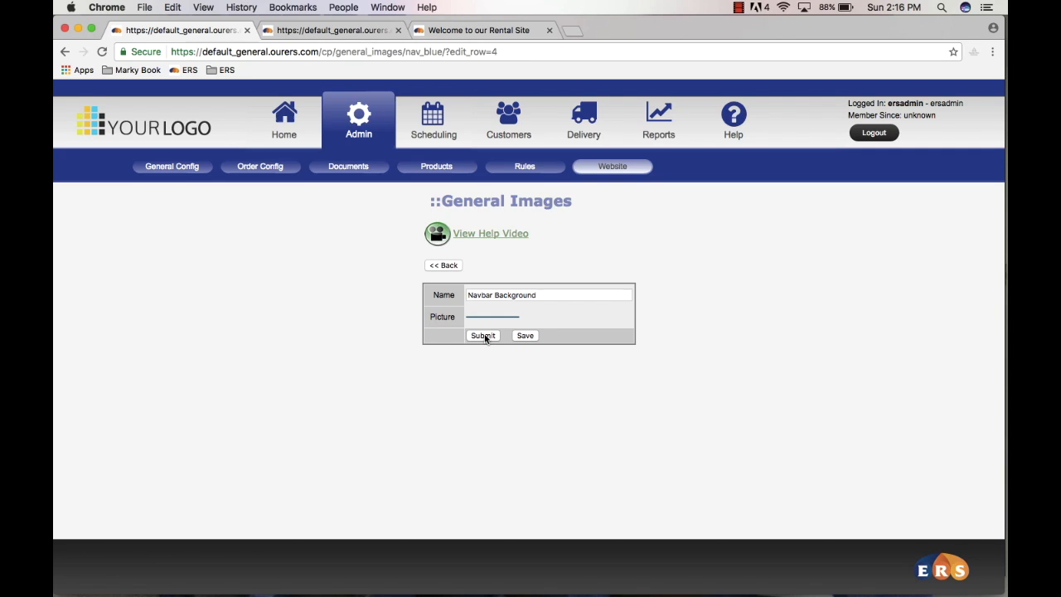
{"action": "left_click", "coordinate": [483, 336]}
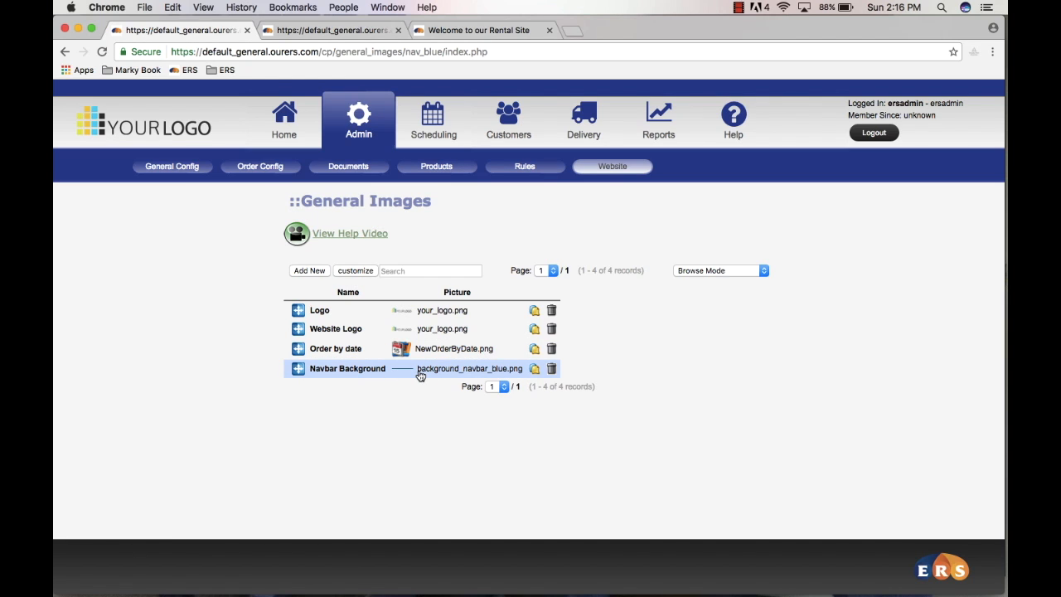
Step: Return to the Responsive Setup page, check the header preview, and save the store settings with the navbar background
{"action": "mouse_move", "coordinate": [619, 171]}
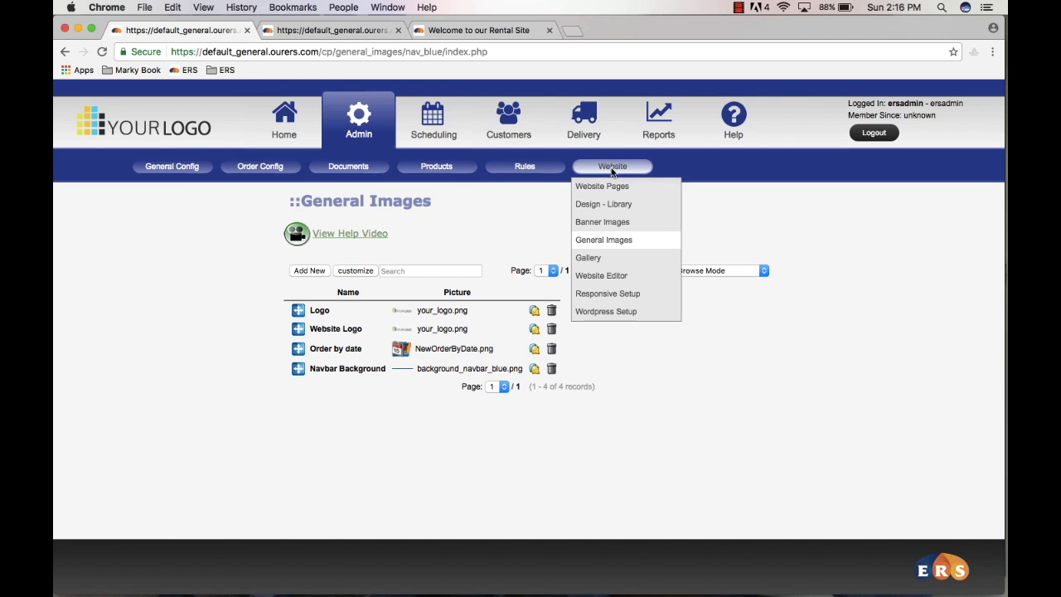
{"action": "left_click", "coordinate": [606, 294]}
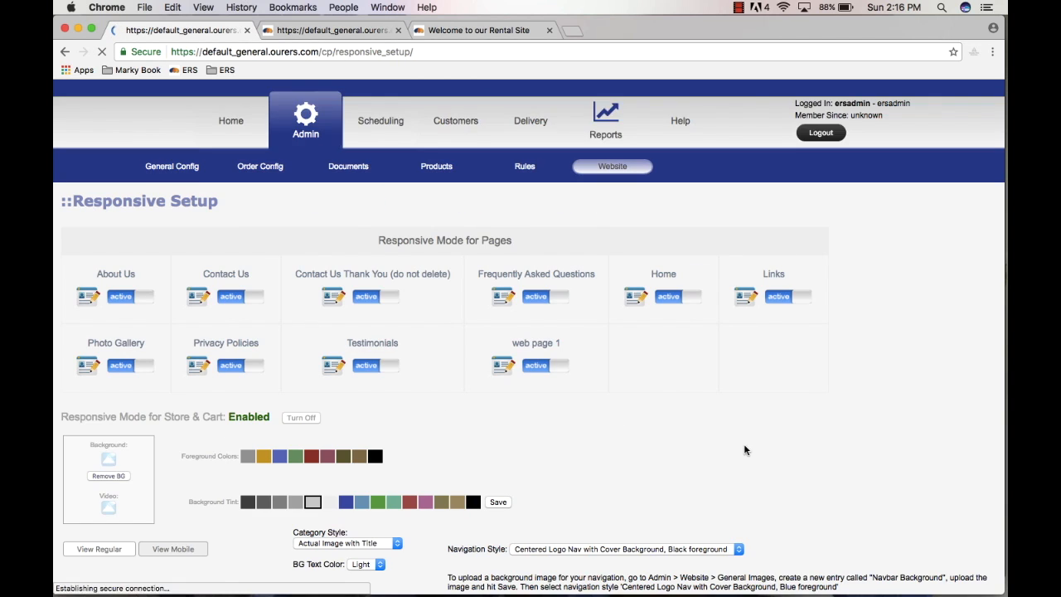
{"action": "scroll", "coordinate": [877, 469], "scroll_direction": "down", "scroll_amount": 8}
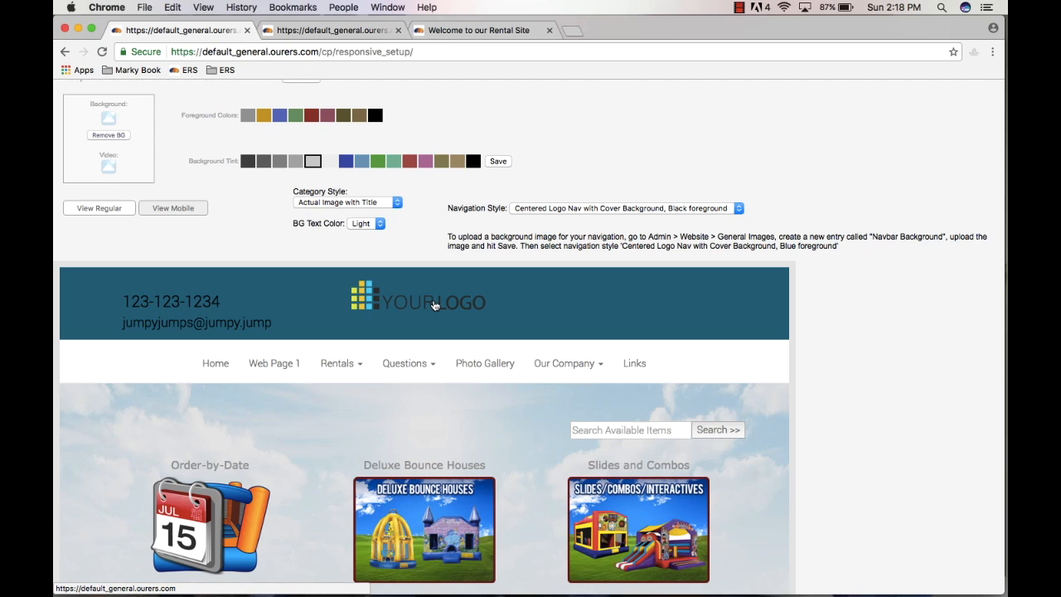
{"action": "left_click", "coordinate": [498, 161]}
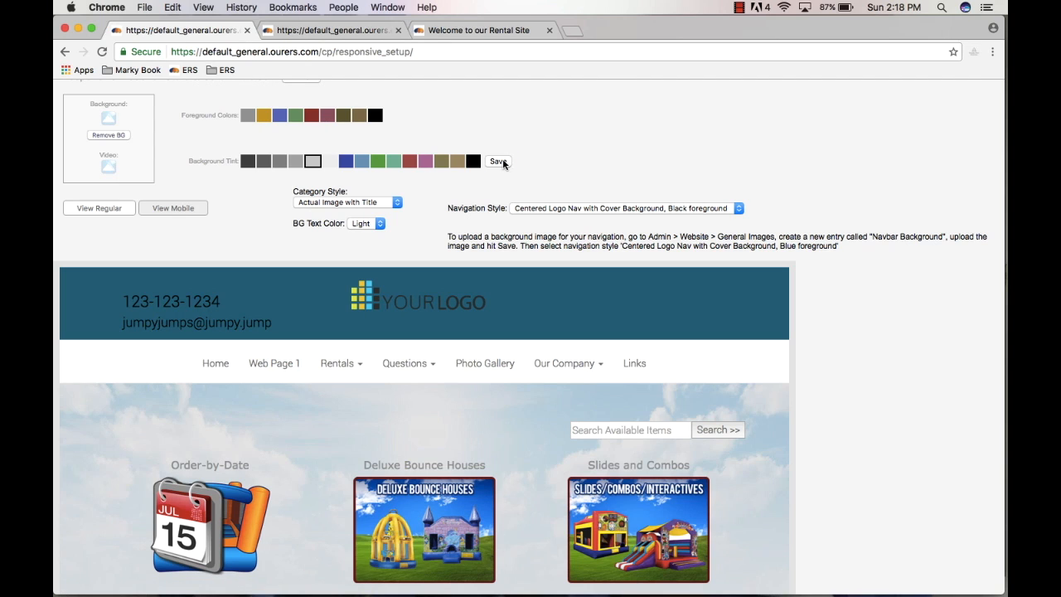
{"action": "left_click", "coordinate": [630, 217]}
Step: Check the navbar background on the reloaded live home page and look over the Responsive Setup store preview
{"action": "left_click", "coordinate": [501, 32]}
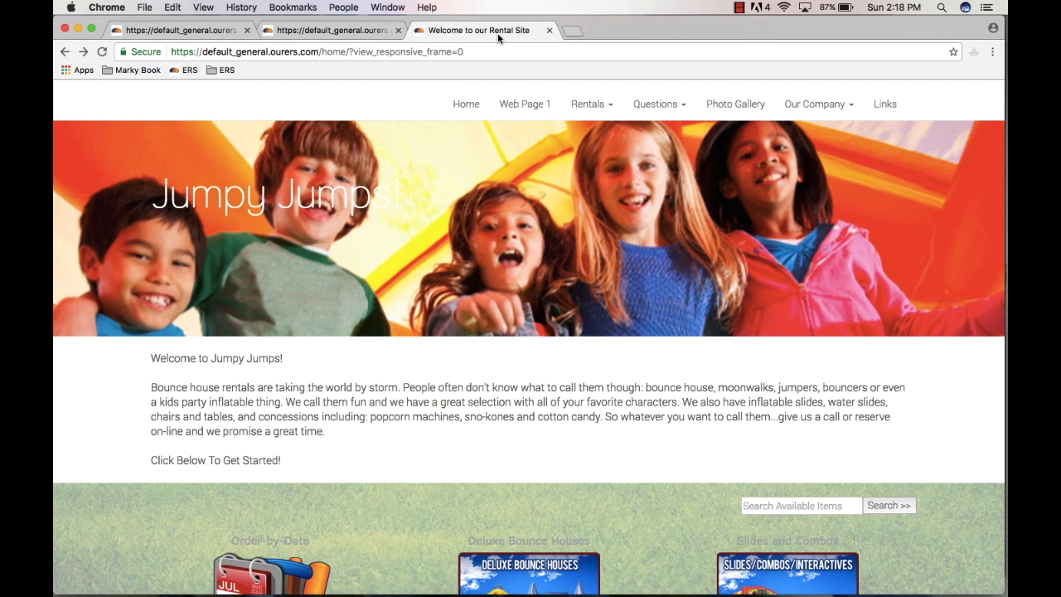
{"action": "left_click", "coordinate": [101, 51]}
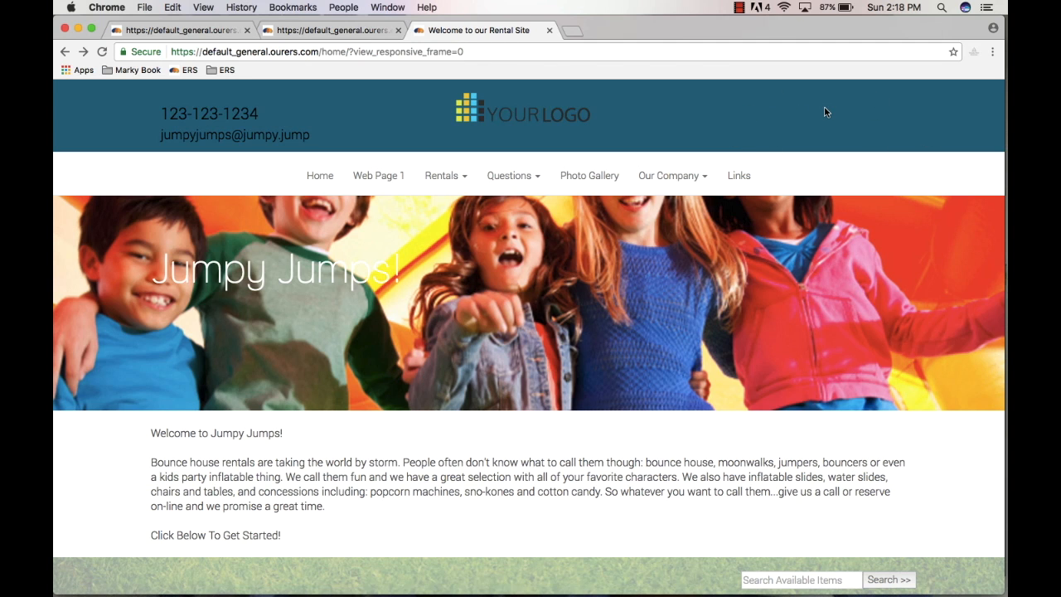
{"action": "left_click", "coordinate": [218, 31]}
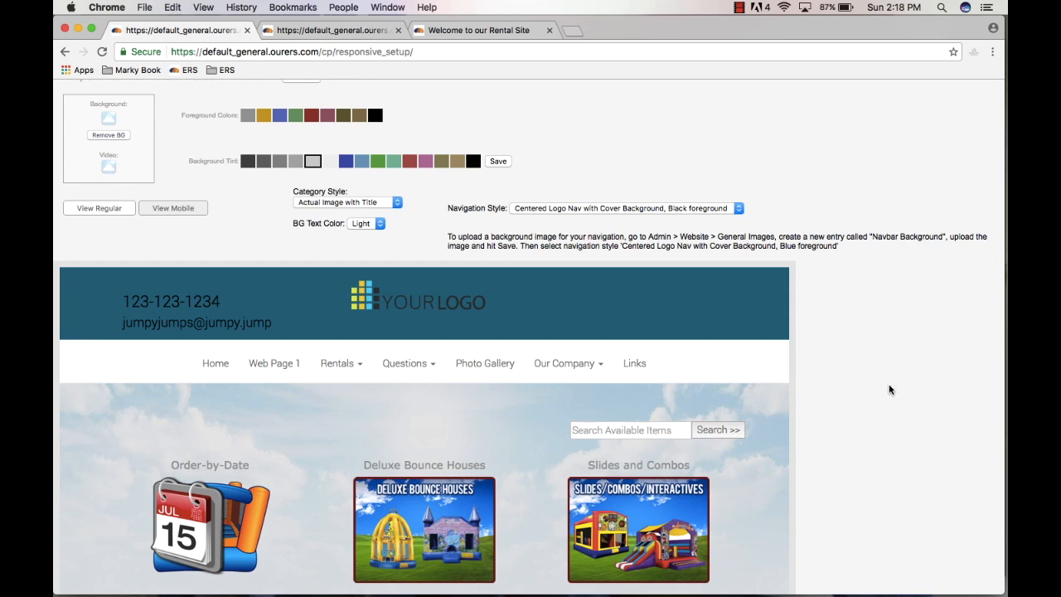
{"action": "scroll", "coordinate": [912, 381], "scroll_direction": "down", "scroll_amount": 3}
{"action": "scroll", "coordinate": [913, 383], "scroll_direction": "up", "scroll_amount": 5}
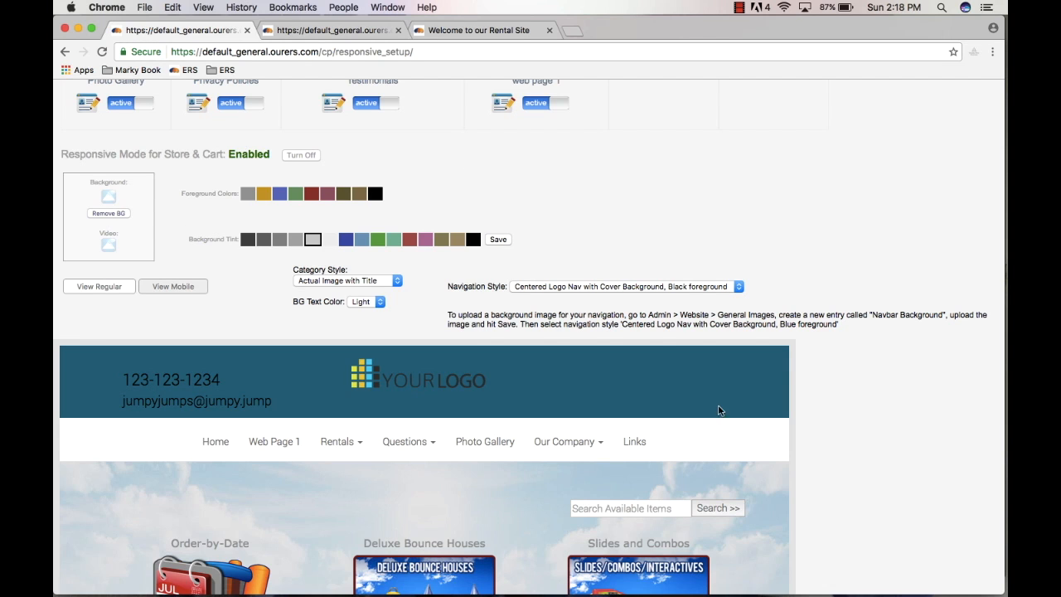
{"action": "scroll", "coordinate": [905, 259], "scroll_direction": "down", "scroll_amount": 5}
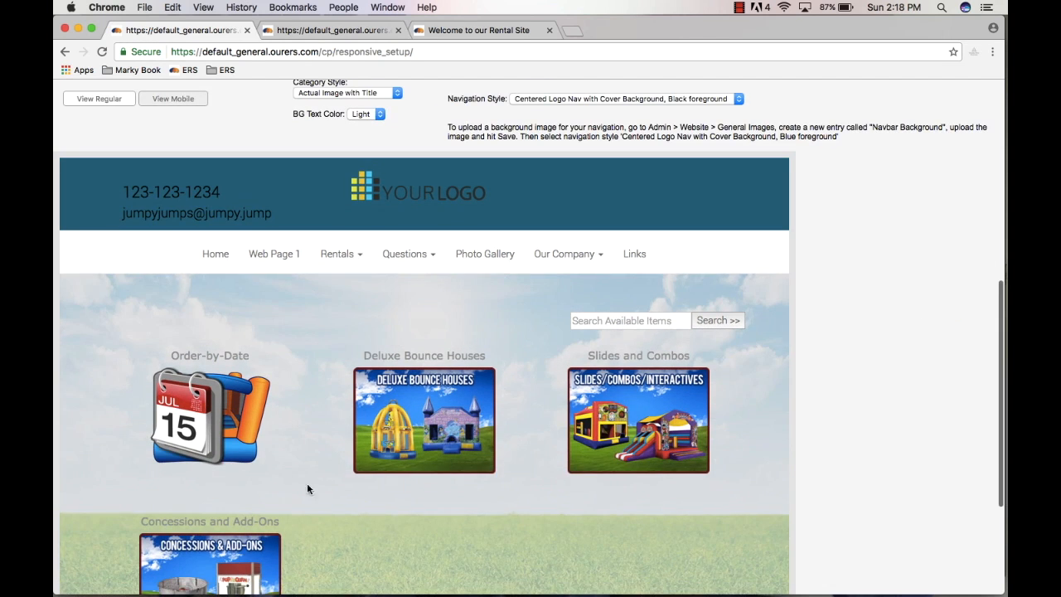
Step: Review the Category Style and Navigation Style options and compare them with the responsive store preview, leaving the current selections unchanged
{"action": "scroll", "coordinate": [418, 436], "scroll_direction": "up", "scroll_amount": 5}
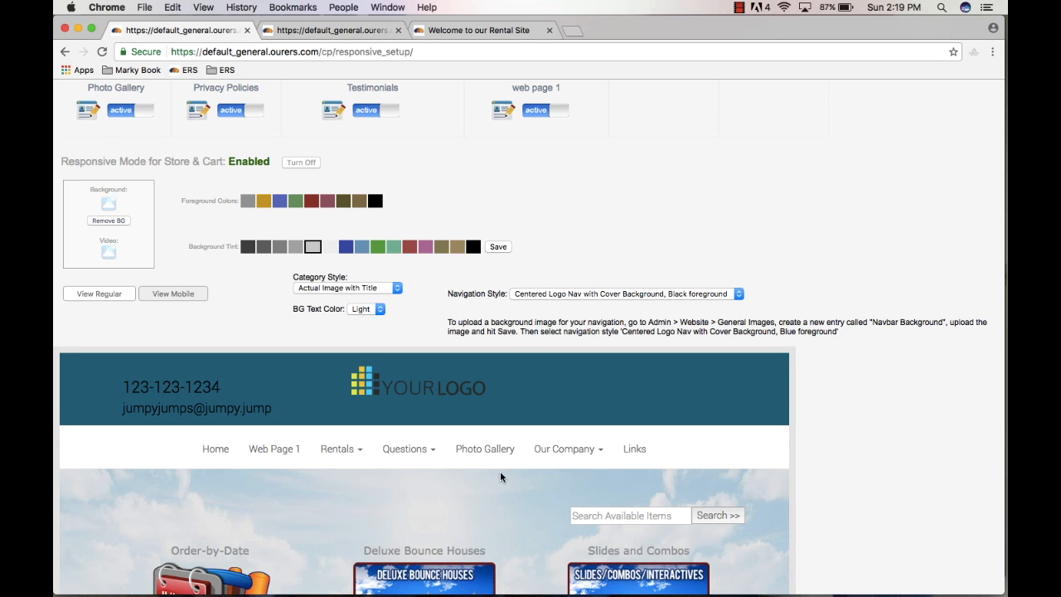
{"action": "scroll", "coordinate": [500, 476], "scroll_direction": "down", "scroll_amount": 1}
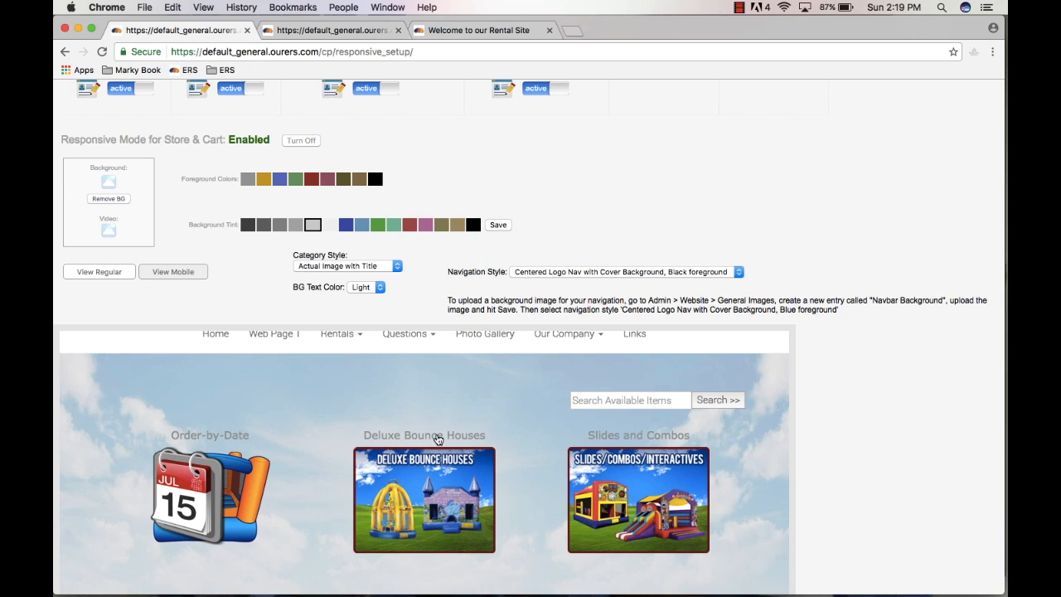
{"action": "left_click", "coordinate": [397, 266]}
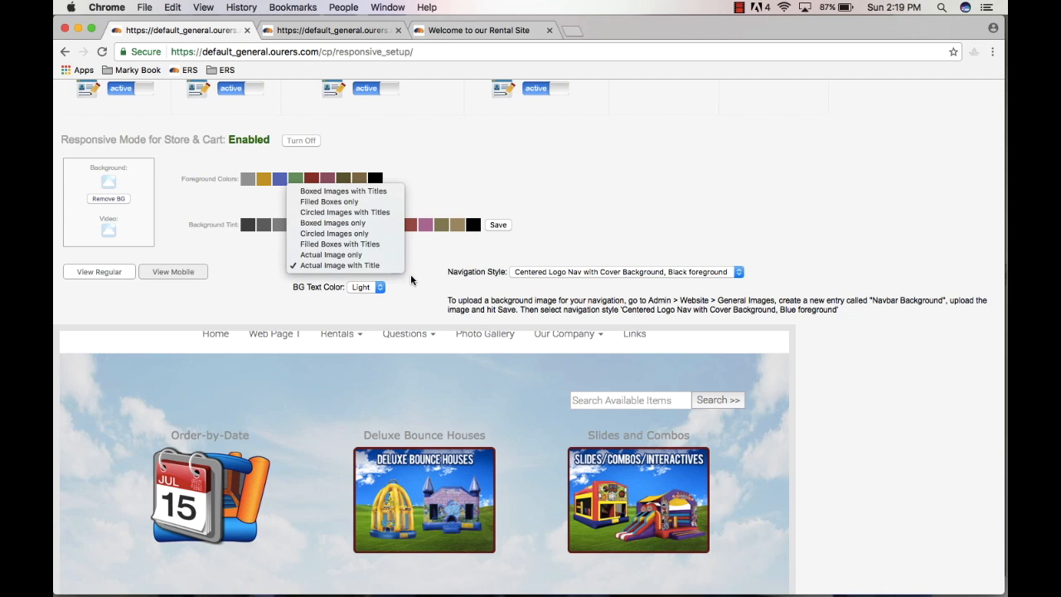
{"action": "left_click", "coordinate": [410, 278]}
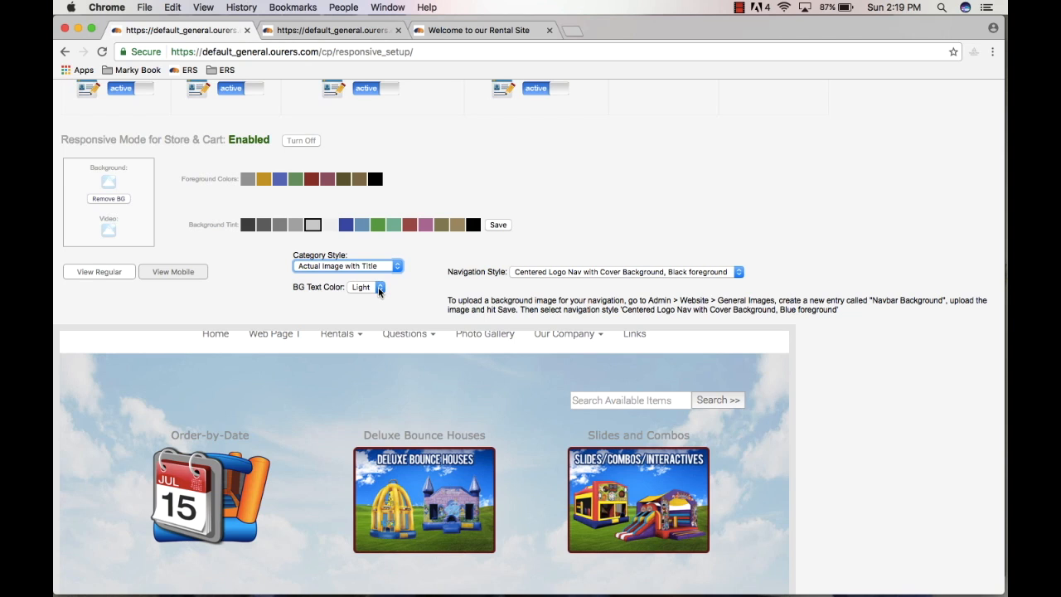
{"action": "scroll", "coordinate": [532, 312], "scroll_direction": "up", "scroll_amount": 3}
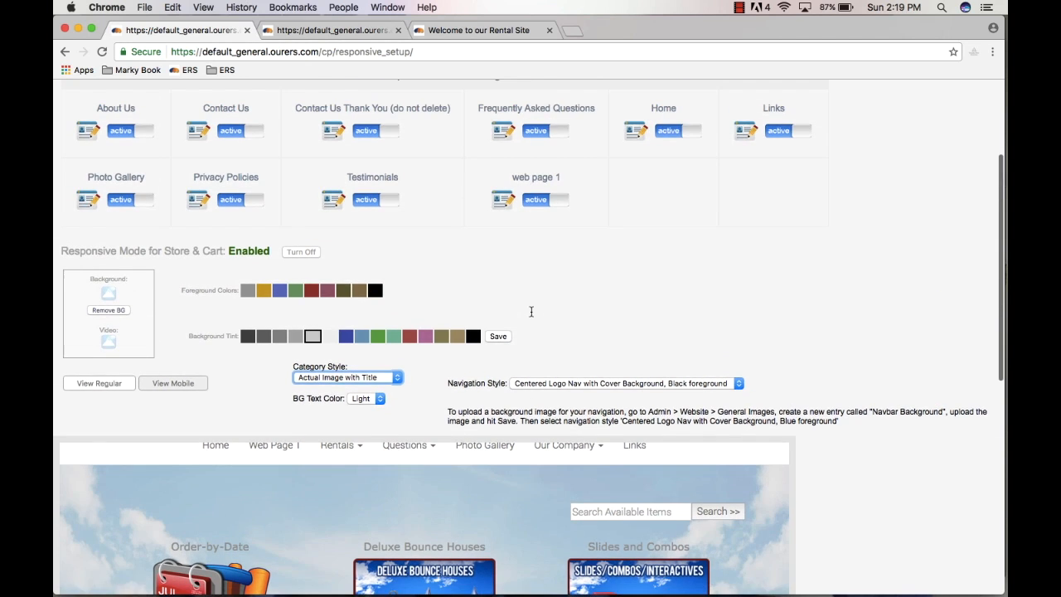
{"action": "scroll", "coordinate": [819, 447], "scroll_direction": "down", "scroll_amount": 2}
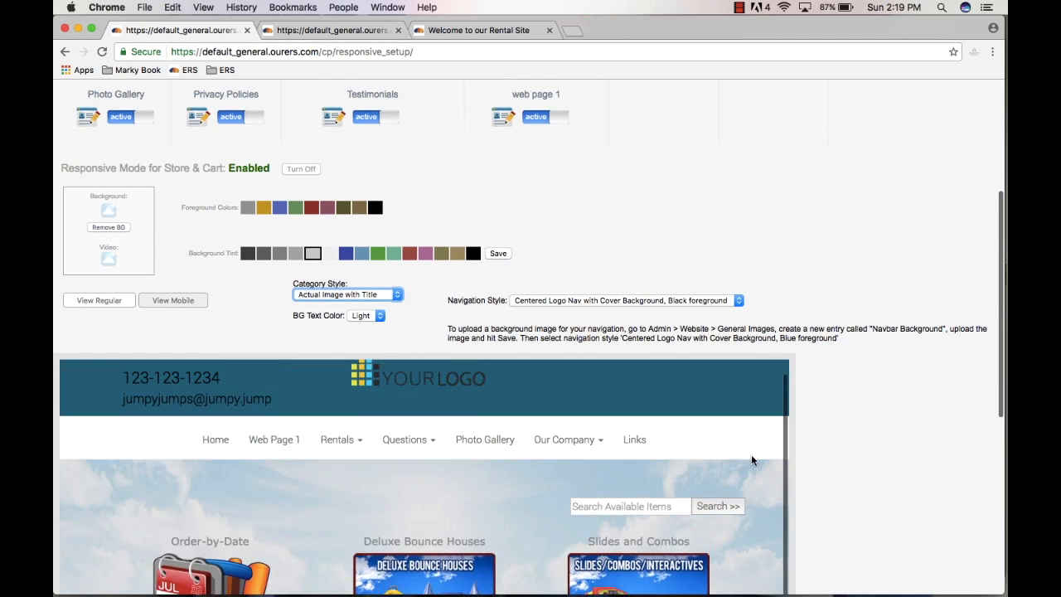
{"action": "scroll", "coordinate": [751, 460], "scroll_direction": "up", "scroll_amount": 2}
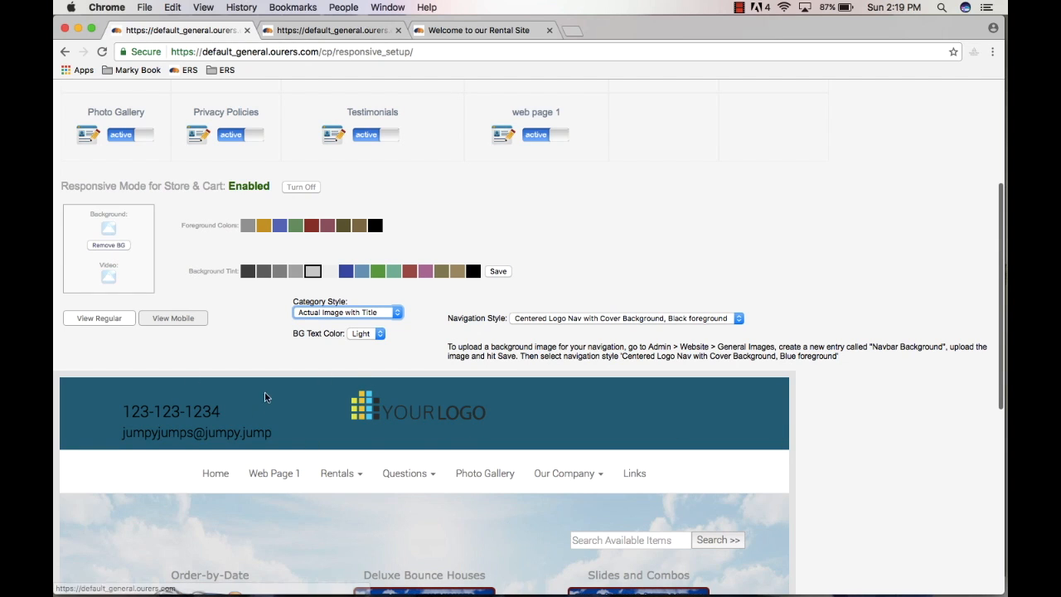
{"action": "left_click", "coordinate": [591, 319]}
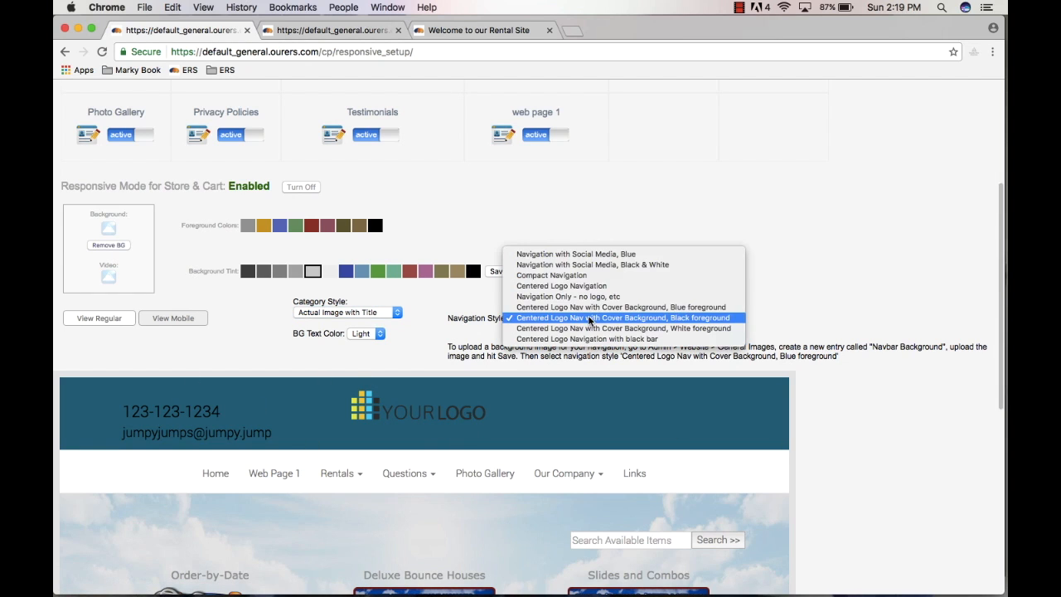
{"action": "left_click", "coordinate": [795, 206]}
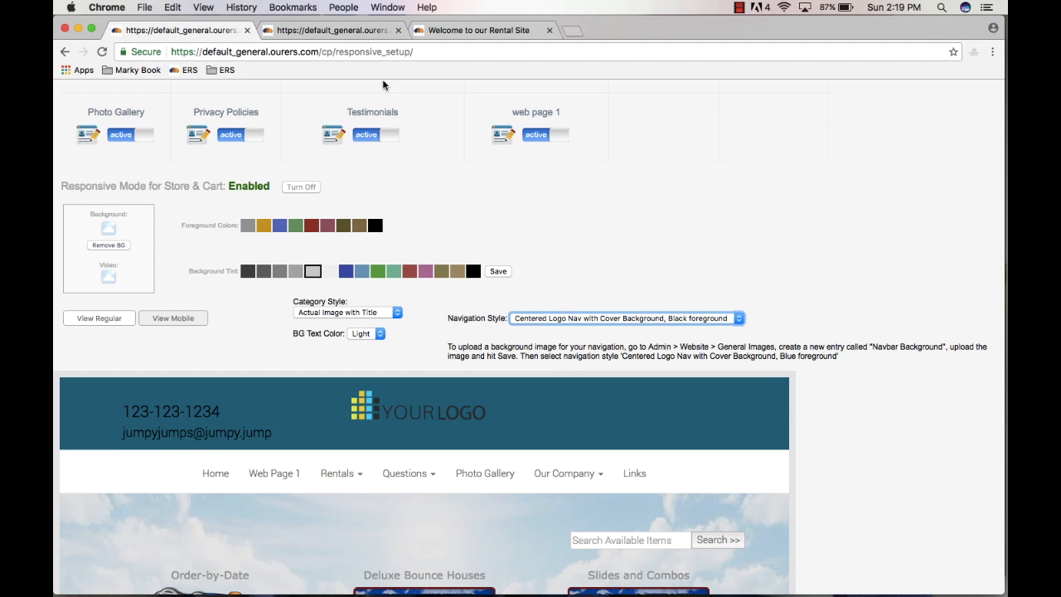
Step: Switch to the home page section editor and insert a Banner with 1 button section above the Jumpy Jumps! banner
{"action": "scroll", "coordinate": [399, 122], "scroll_direction": "up", "scroll_amount": 3}
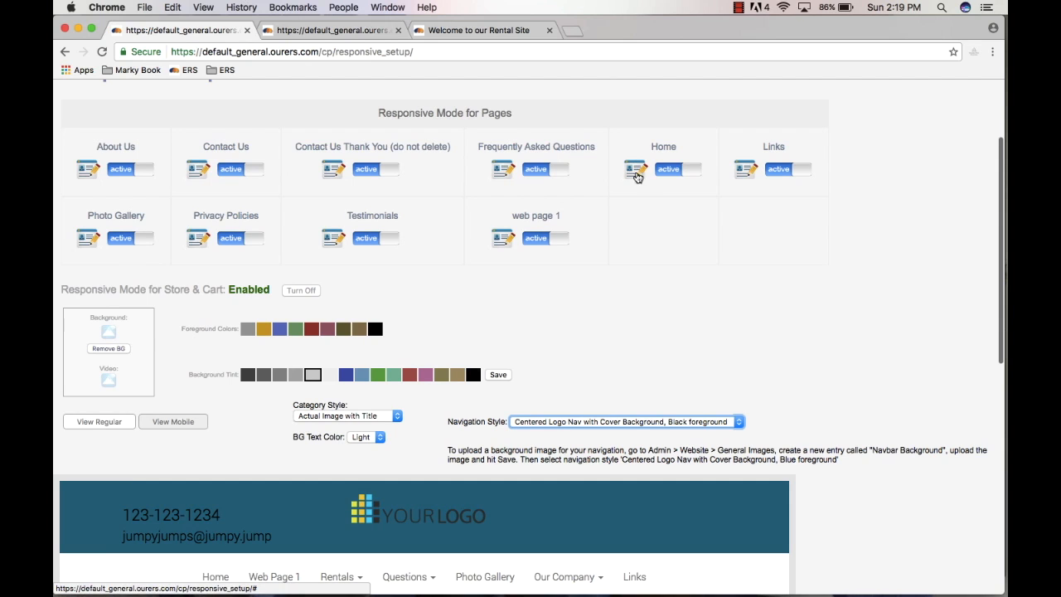
{"action": "left_click", "coordinate": [369, 33]}
{"action": "scroll", "coordinate": [448, 214], "scroll_direction": "up", "scroll_amount": 3}
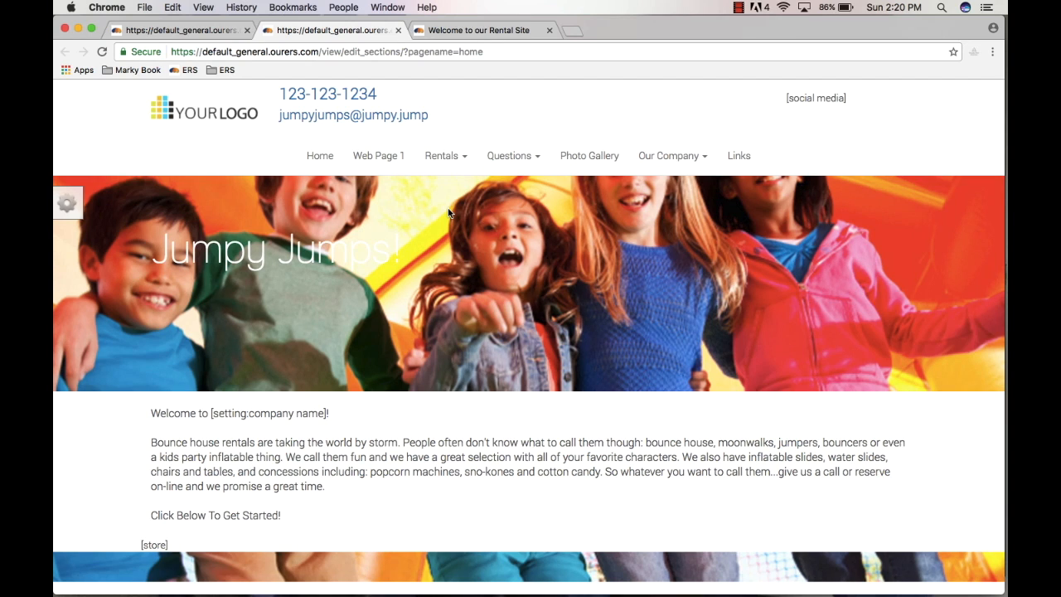
{"action": "left_click", "coordinate": [70, 204]}
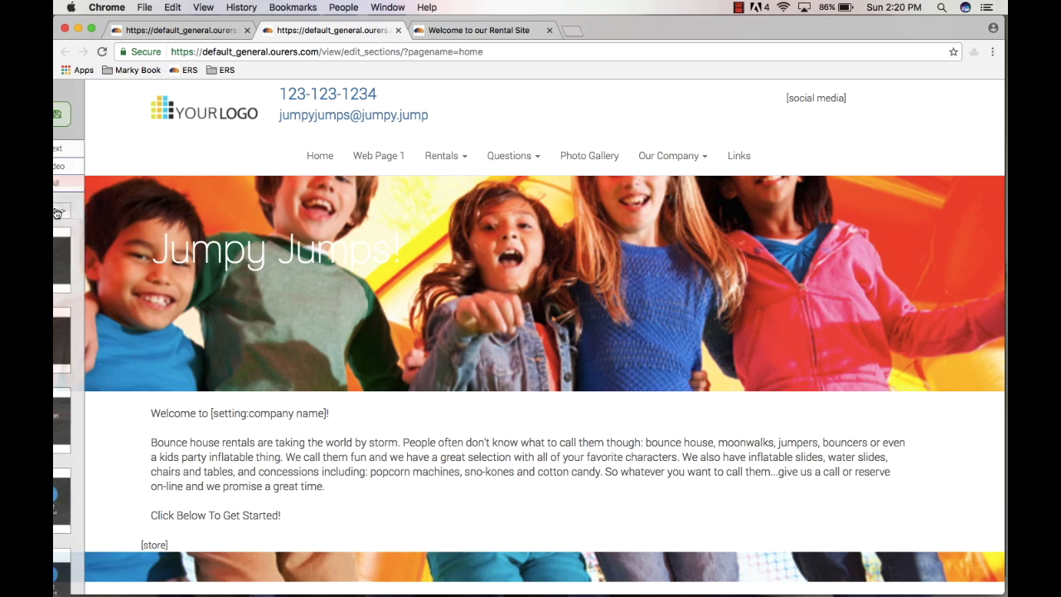
{"action": "left_click", "coordinate": [136, 211]}
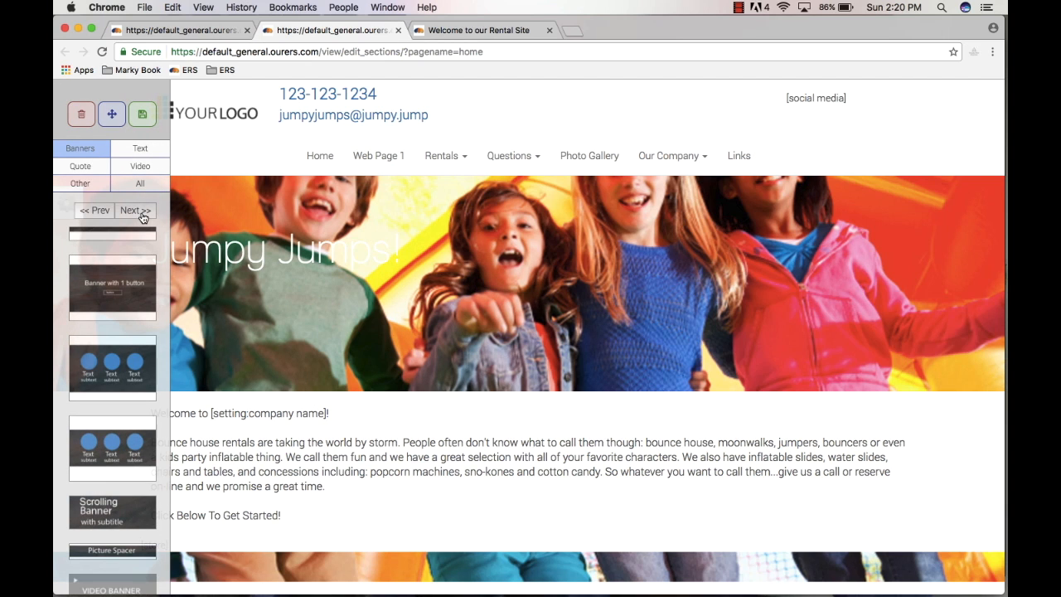
{"action": "left_click_drag", "start_coordinate": [136, 288], "coordinate": [333, 179]}
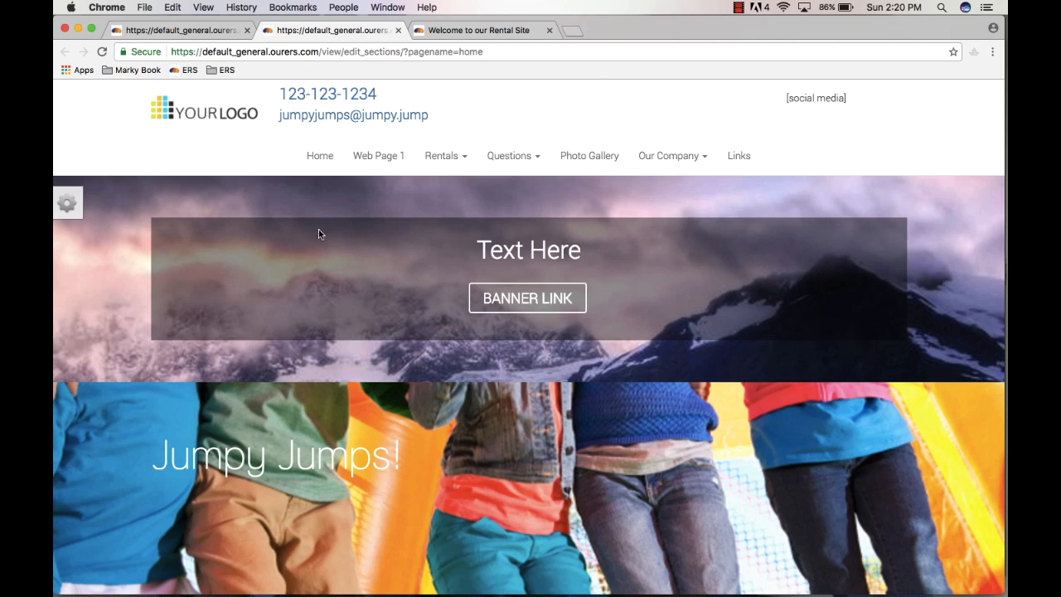
Step: Enable the section arrangement controls and switch the Jumpy Jumps! banner to its variant with dark text
{"action": "left_click", "coordinate": [68, 203]}
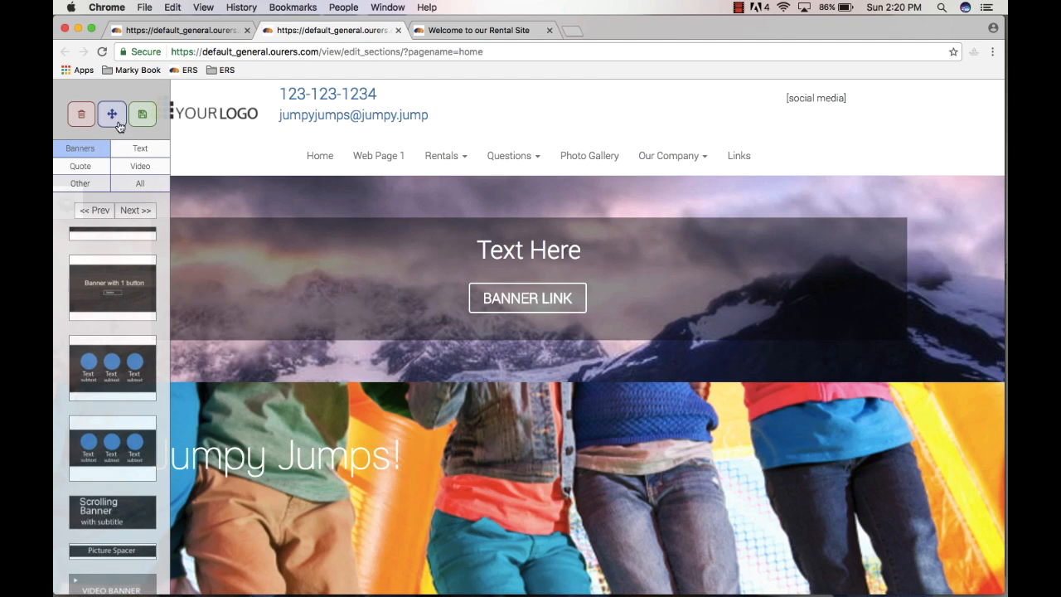
{"action": "left_click", "coordinate": [117, 123]}
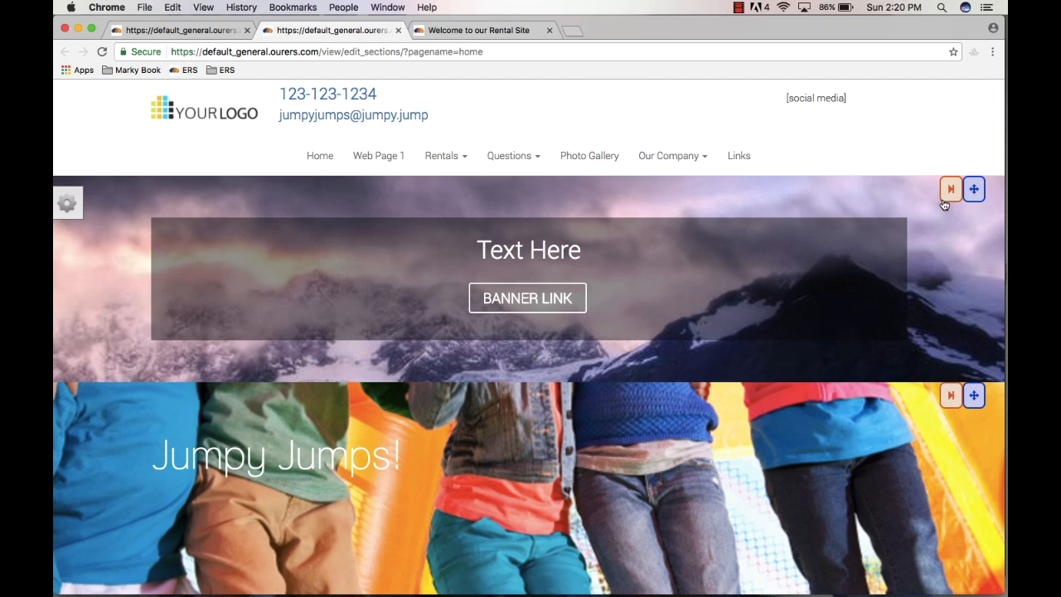
{"action": "left_click", "coordinate": [951, 395]}
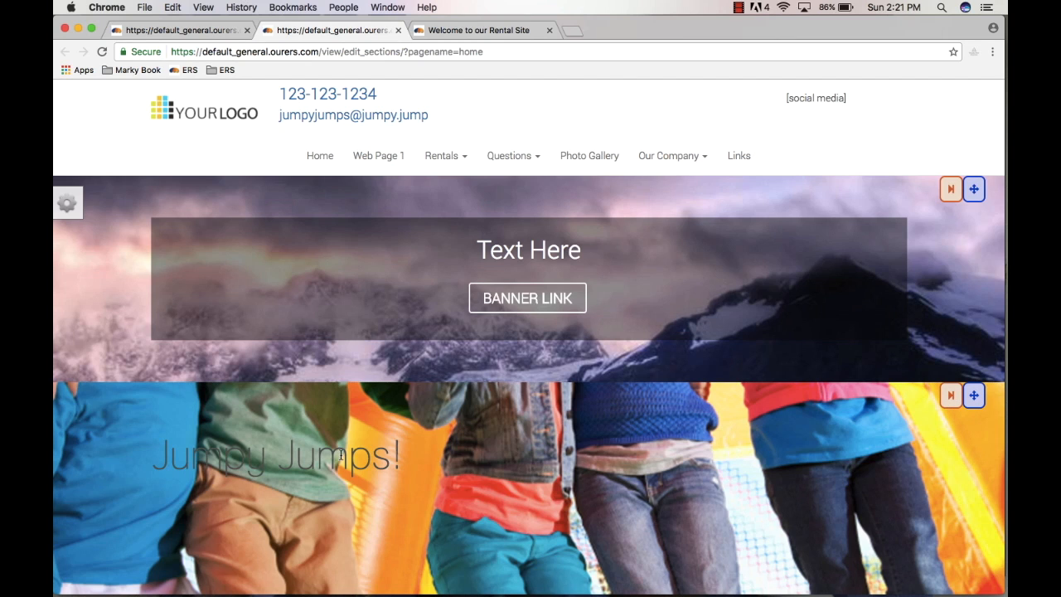
Step: Reopen the section editing tools for the home page
{"action": "scroll", "coordinate": [341, 455], "scroll_direction": "down", "scroll_amount": 1}
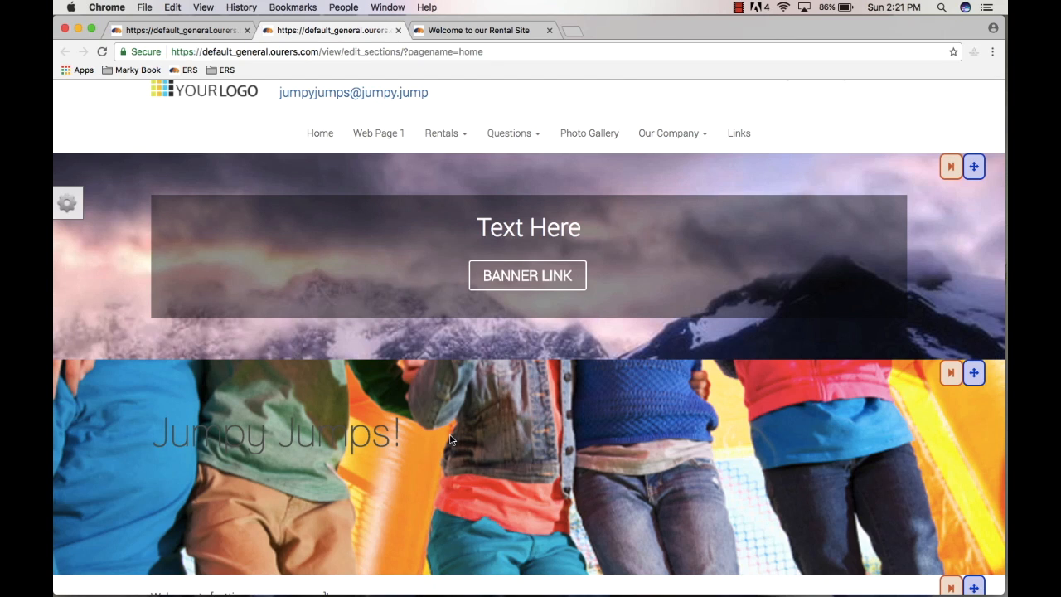
{"action": "left_click", "coordinate": [67, 203]}
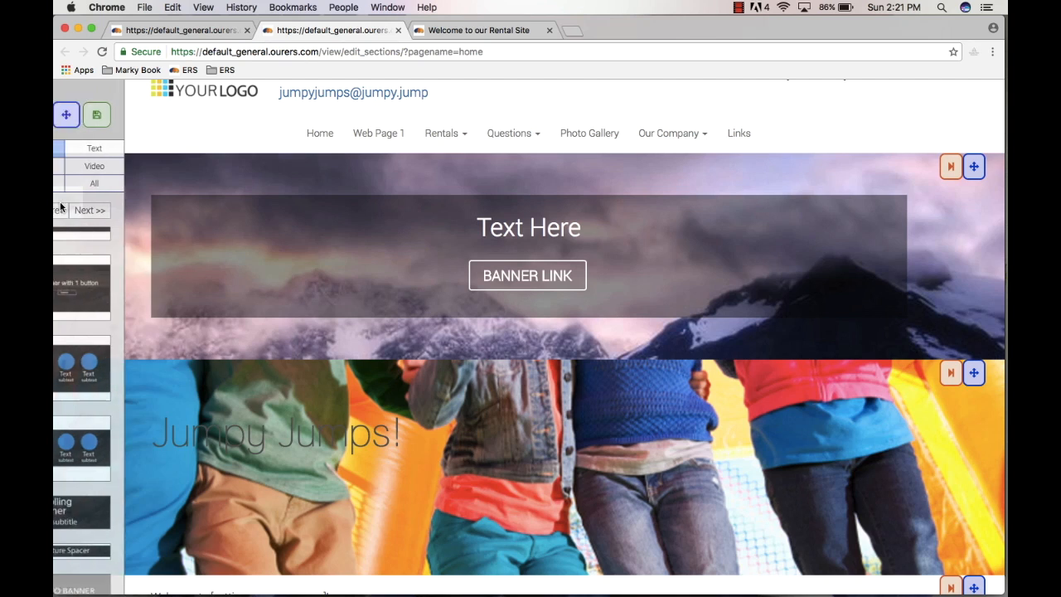